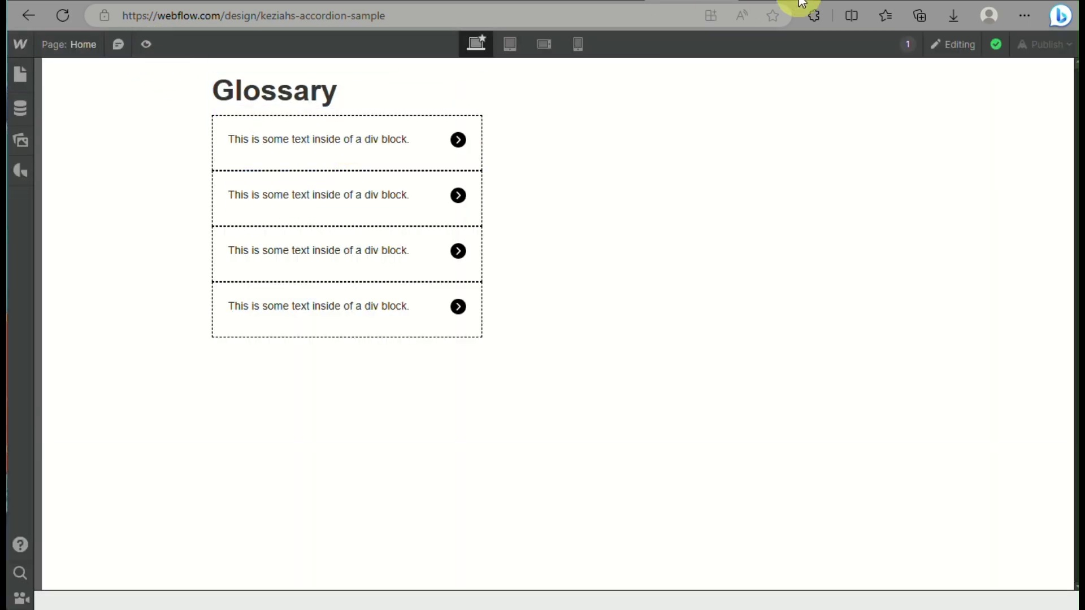
Step: Preview the sample Glossary accordion and expand its first three items
key("ctrl+shift+p")
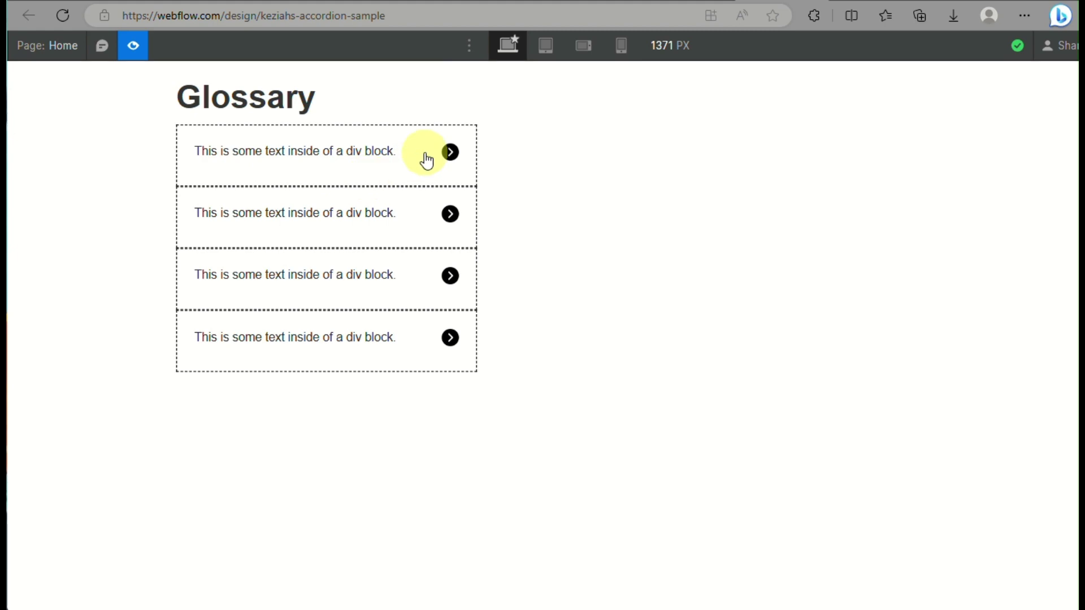
left_click(431, 139)
left_click(450, 342)
left_click(449, 531)
scroll(452, 531, "down", 3)
scroll(602, 329, "up", 2)
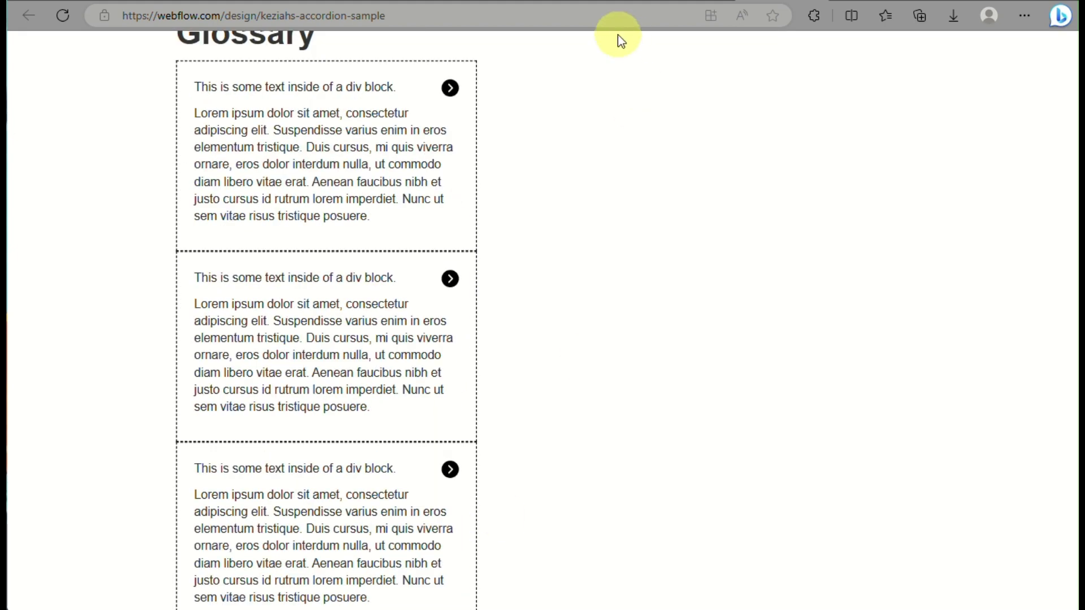
Step: Collapse the three glossary items again and return to the workspace dashboard
left_click(451, 90)
left_click(449, 149)
left_click(449, 210)
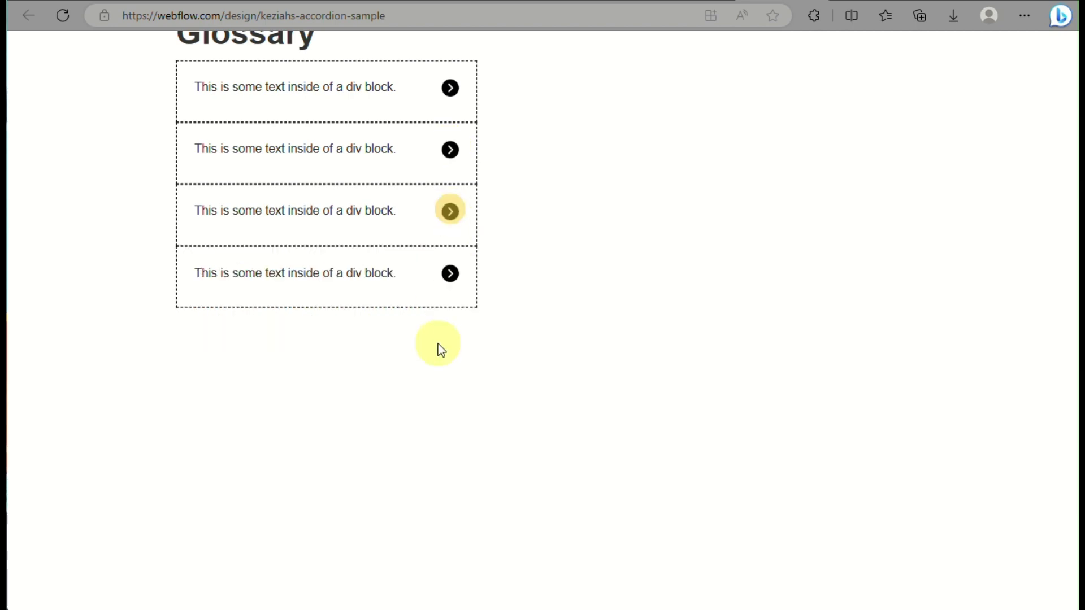
left_click(670, 2)
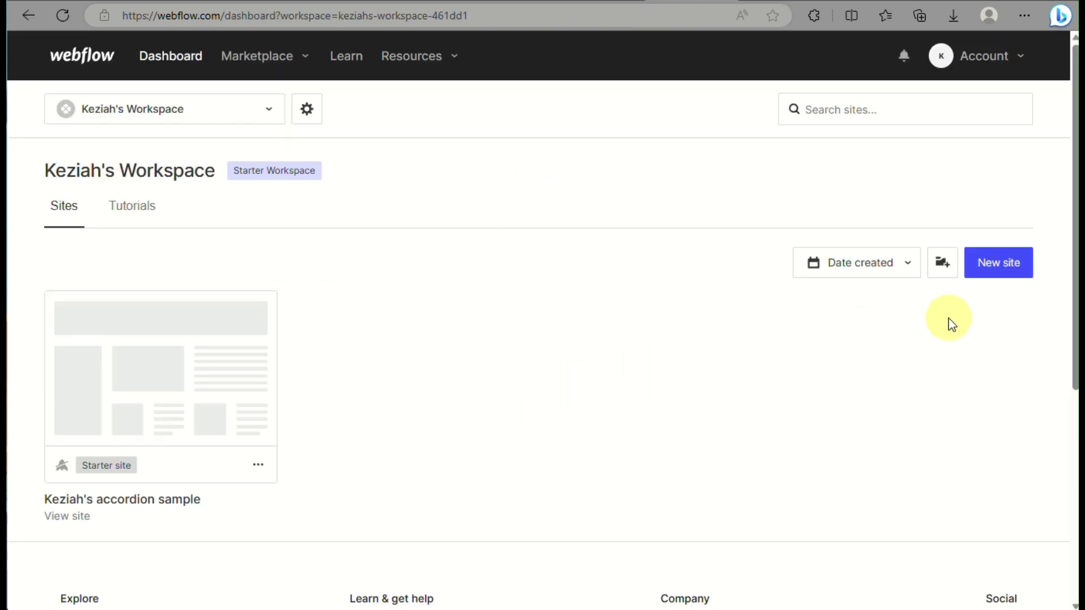
Step: Create a new Blank Site with its default name, opening it in the Designer
left_click(997, 270)
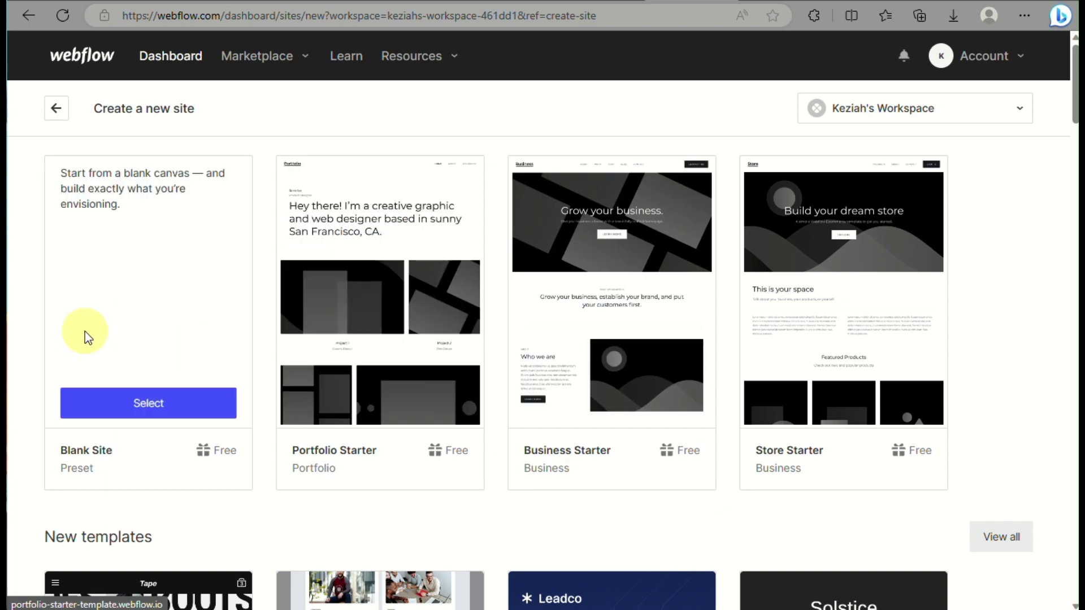
left_click(140, 395)
left_click(726, 200)
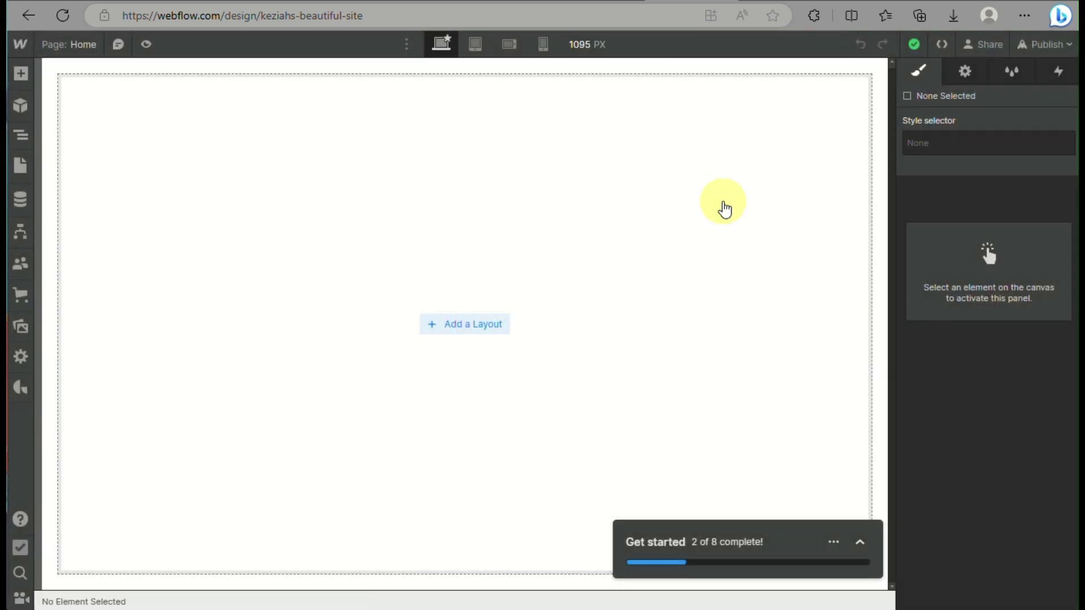
Step: Add a Section to the Home page with a single Div Block inside it
left_click(23, 74)
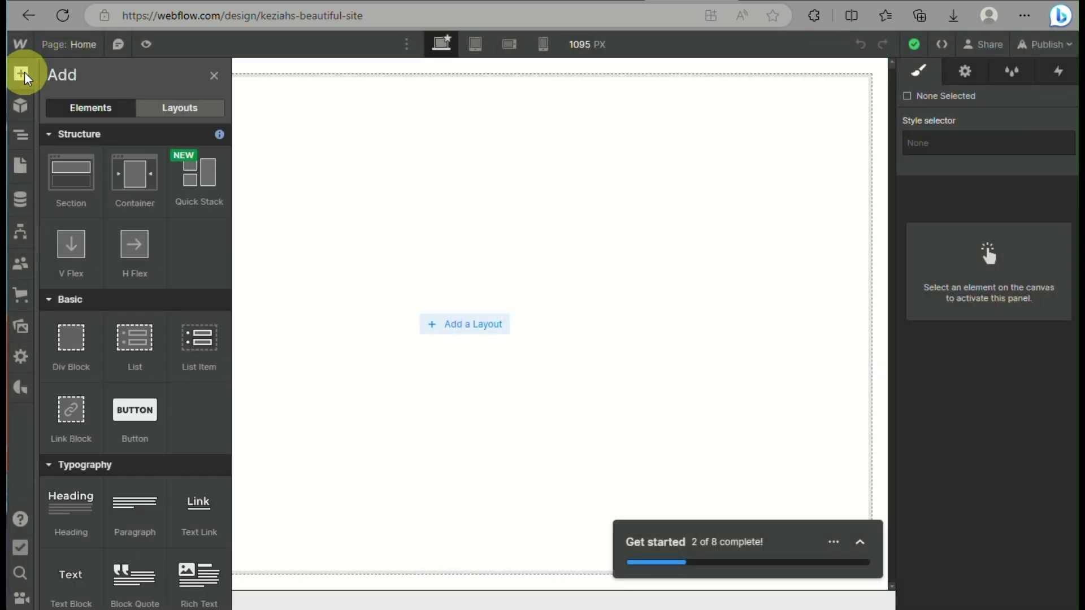
left_click(69, 171)
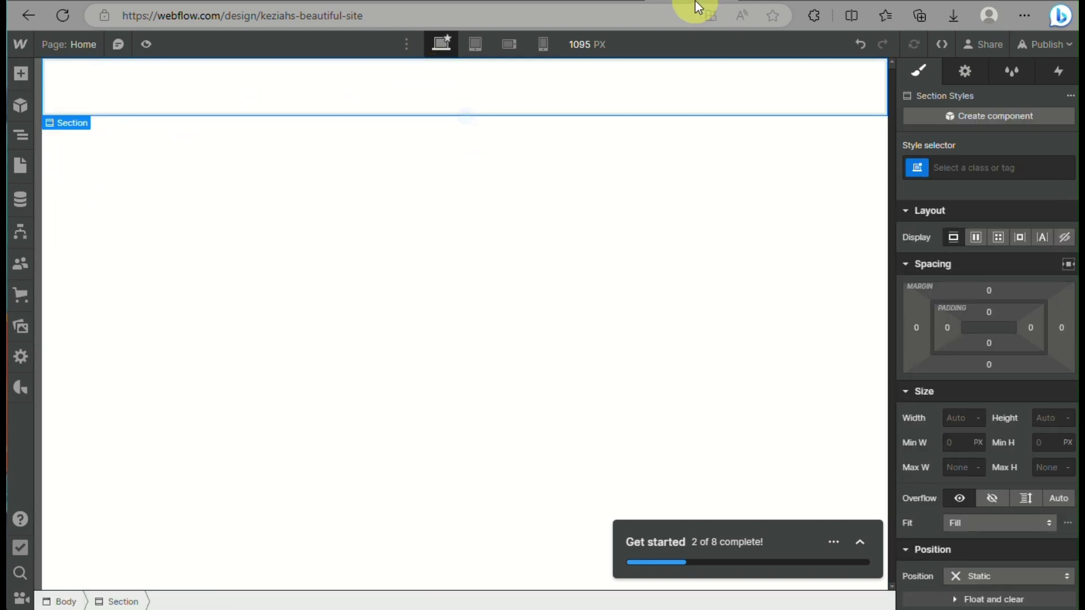
left_click(21, 131)
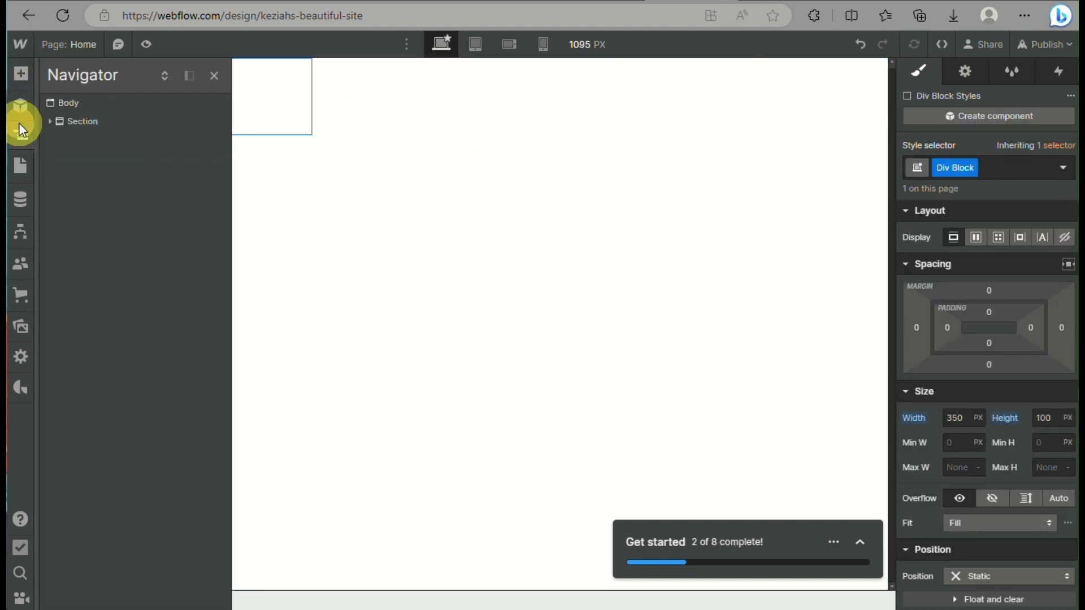
left_click(74, 120)
left_click(21, 73)
left_click_drag(74, 343, 226, 93)
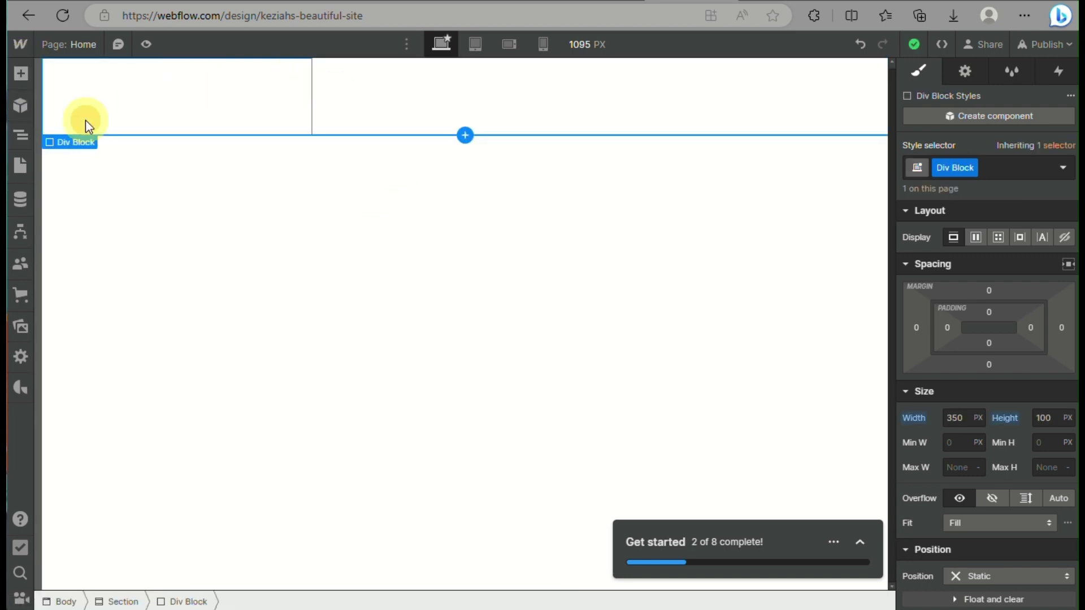
left_click(21, 134)
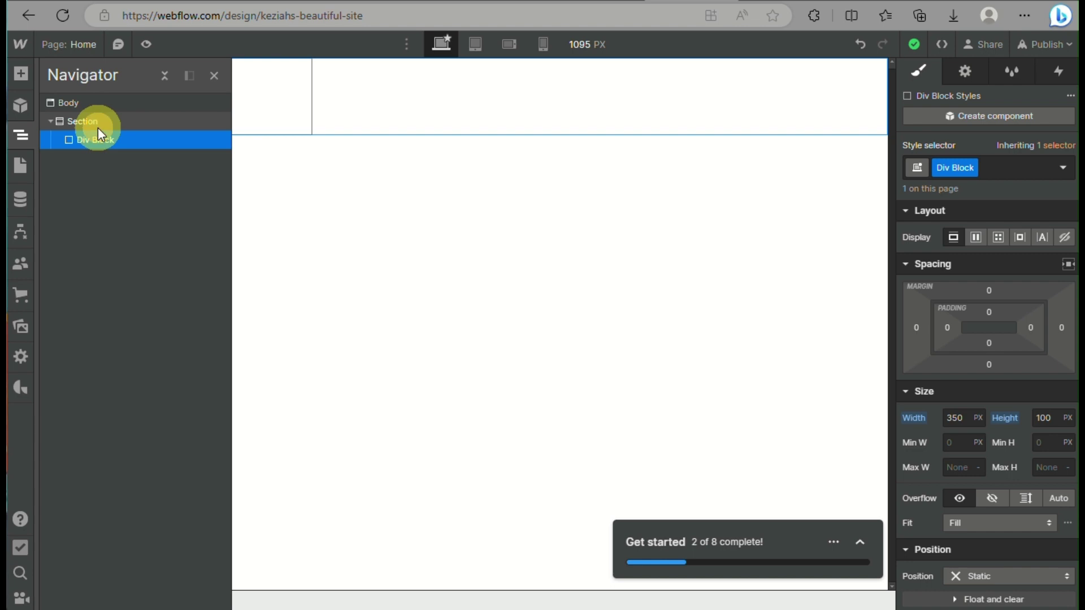
key("Delete")
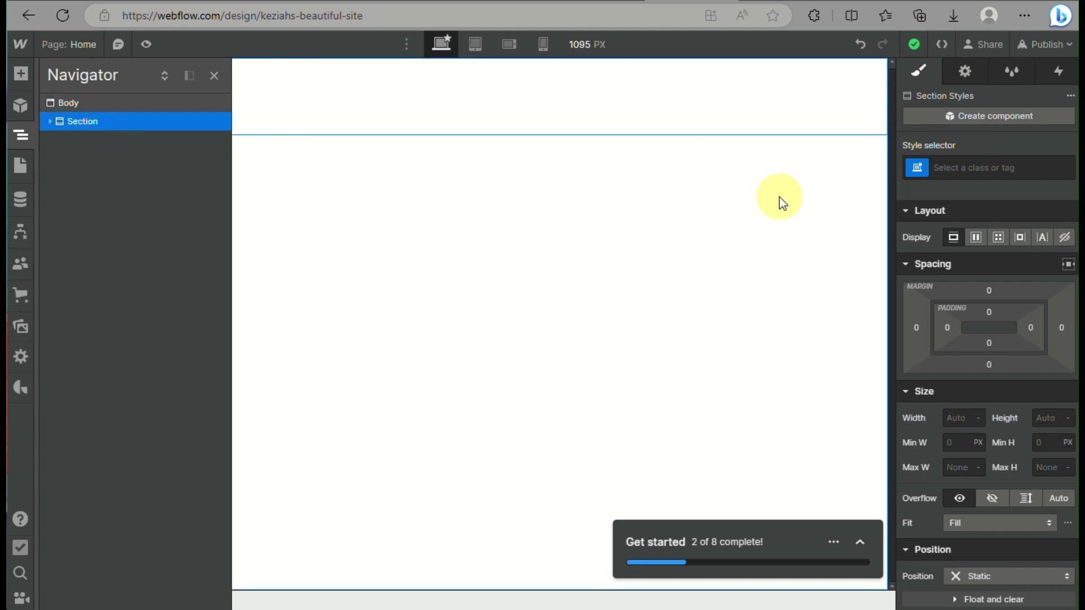
Step: Pad the Section 100 px on the left and 10 px at the top
left_click(947, 327)
left_click(969, 399)
key("Delete")
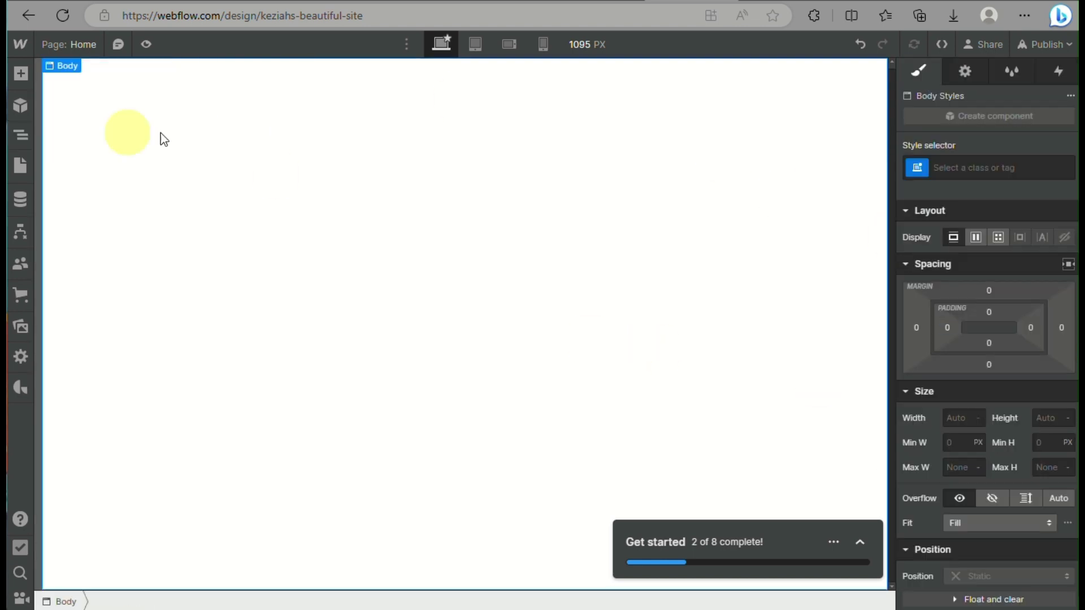
left_click(153, 115)
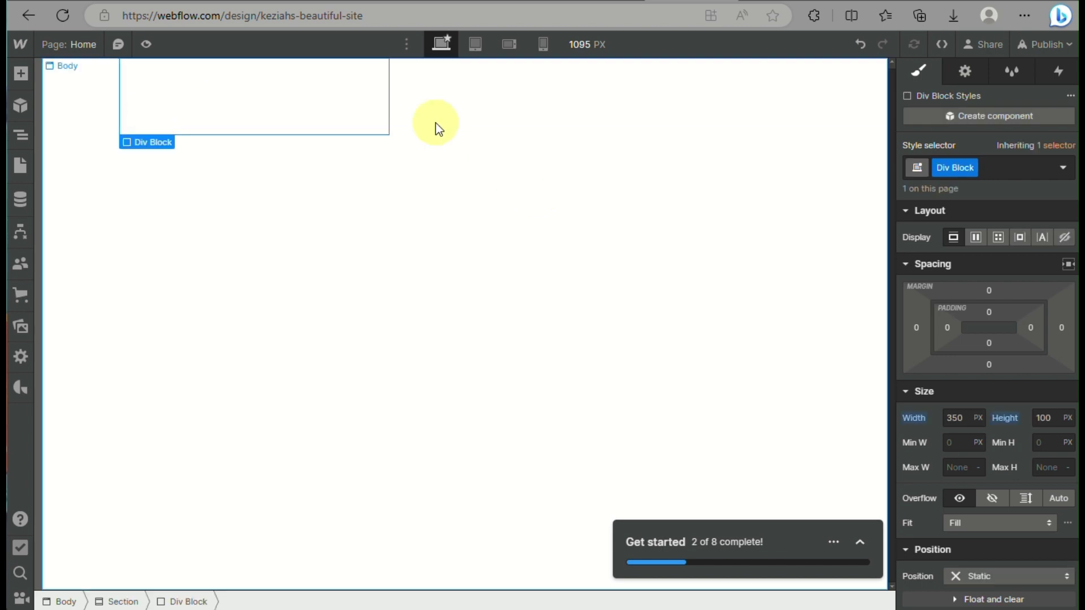
left_click(60, 102)
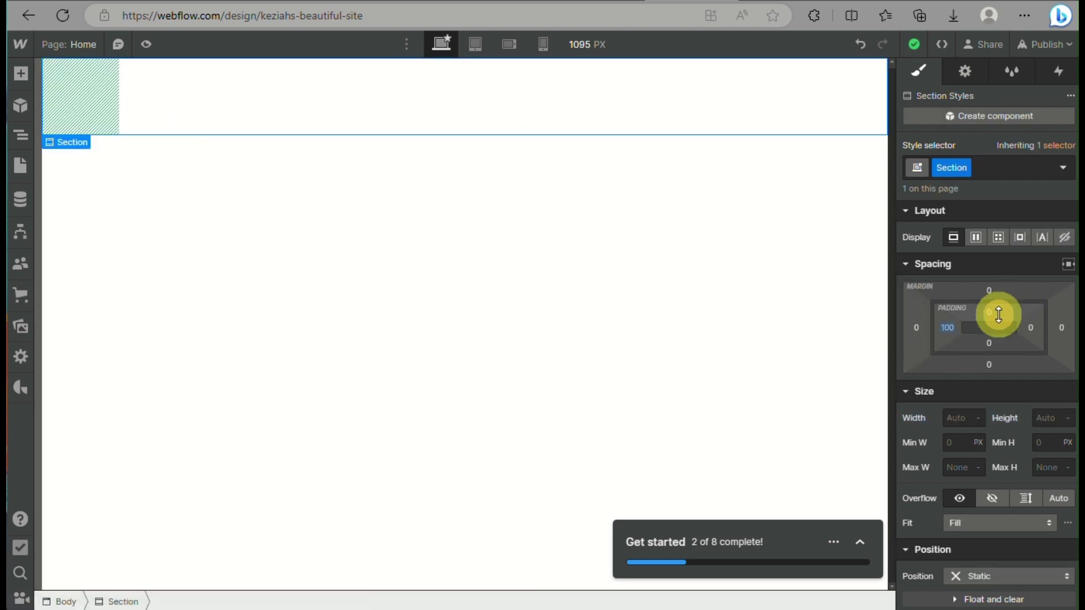
left_click(999, 314)
left_click(968, 362)
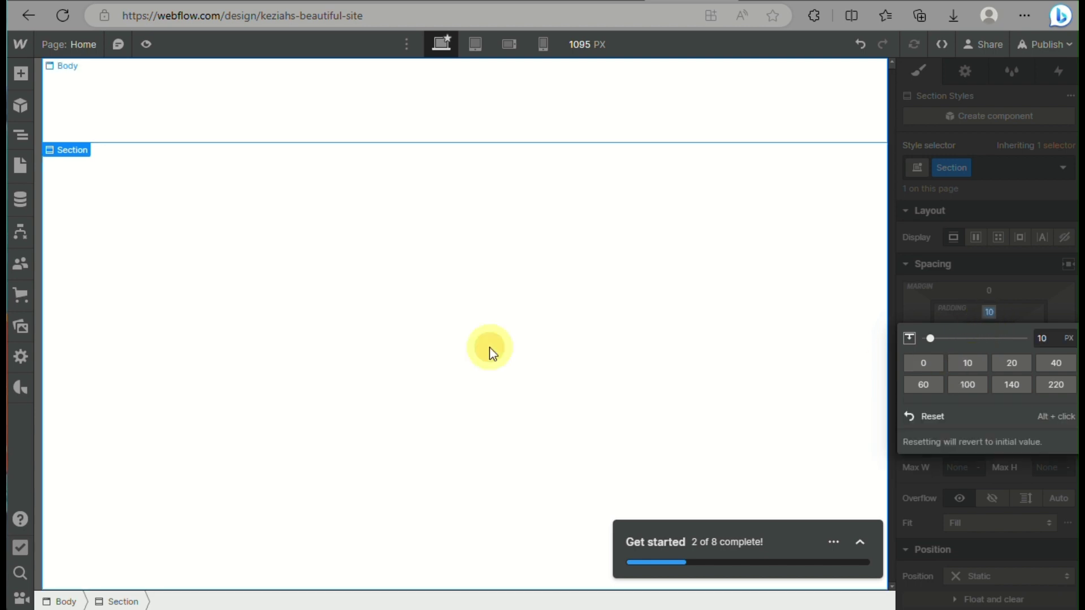
left_click(152, 94)
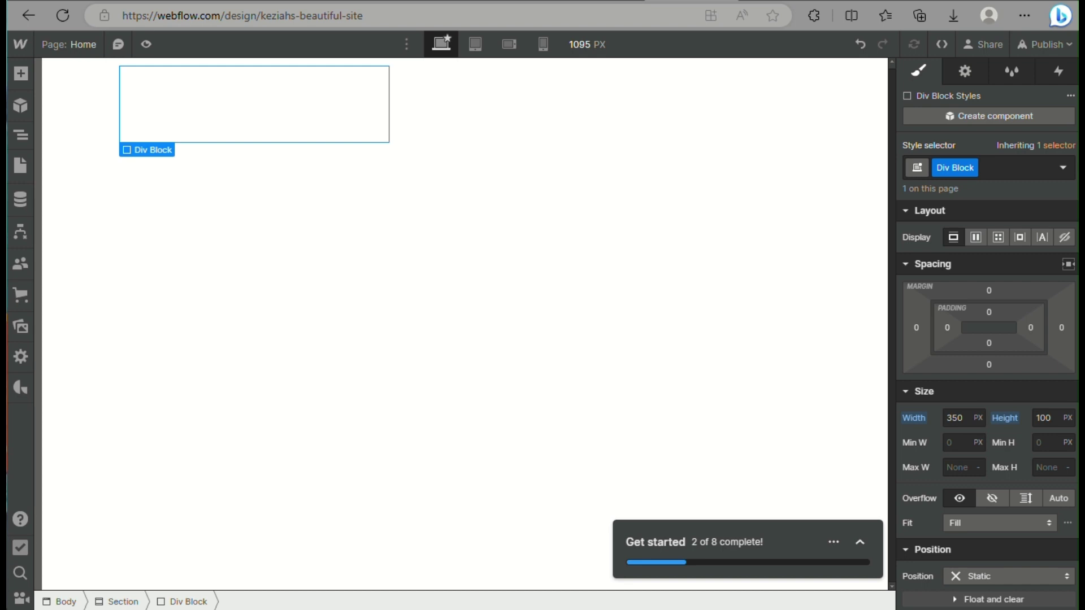
left_click(192, 62)
left_click(206, 108)
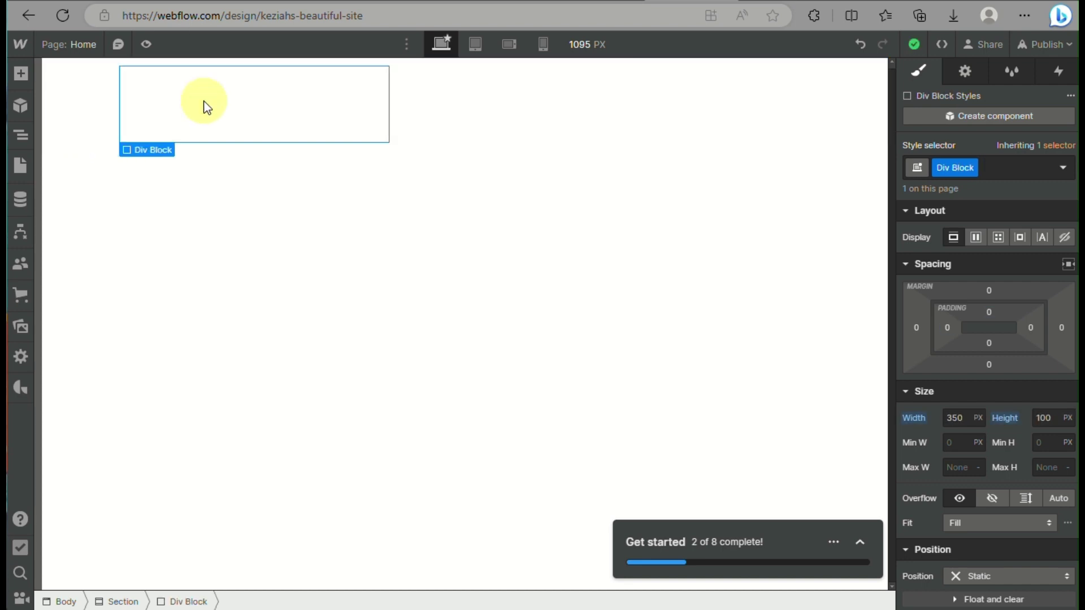
left_click(23, 75)
Step: Add a Heading inside the div block and make it an H2
left_click(22, 75)
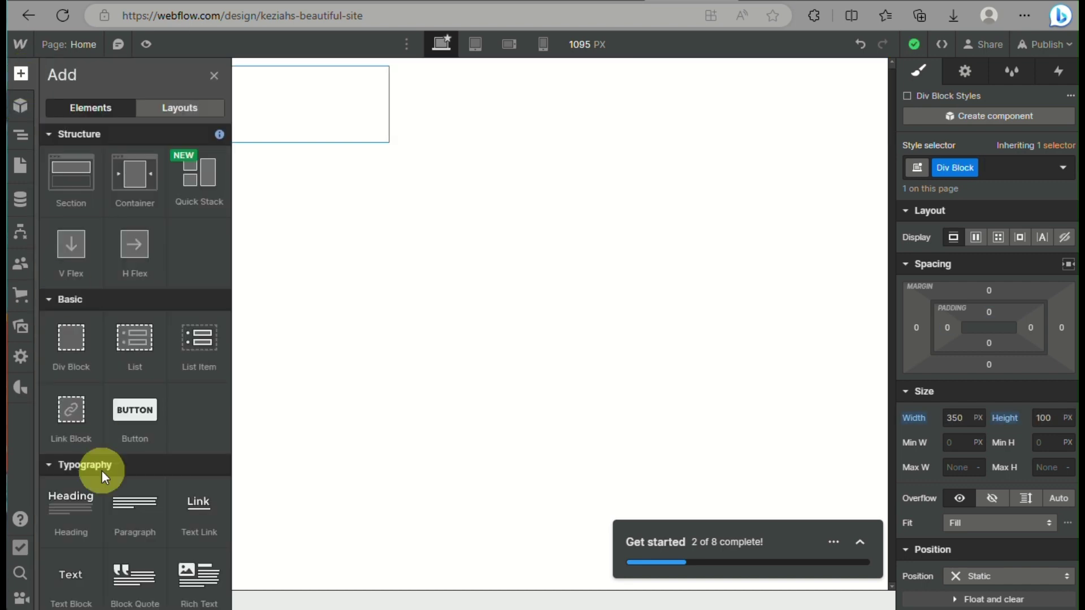
scroll(90, 407, "down", 2)
left_click(86, 388)
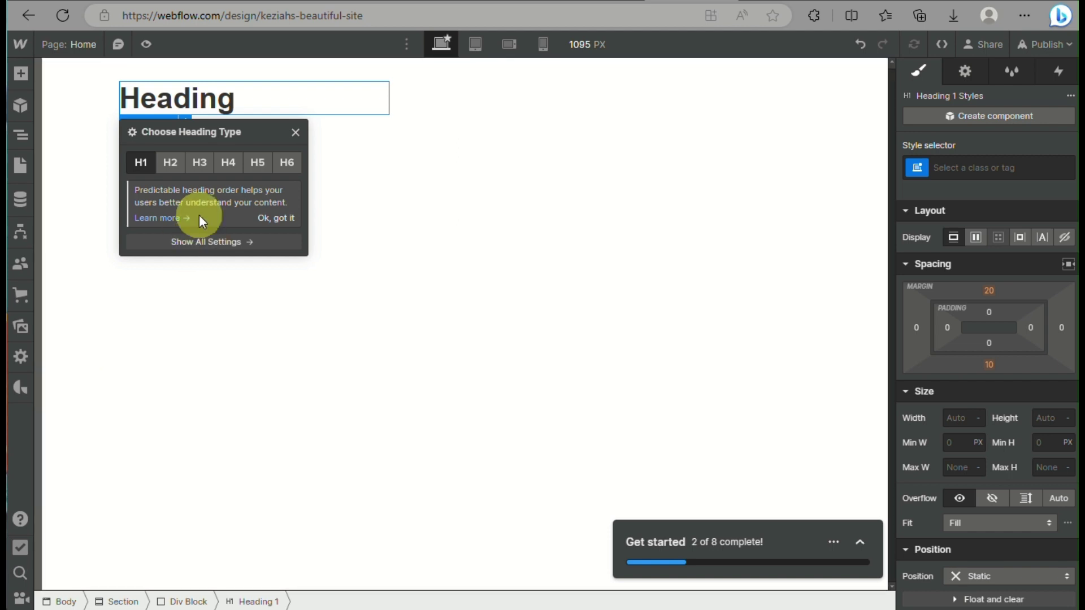
left_click(225, 165)
left_click(198, 140)
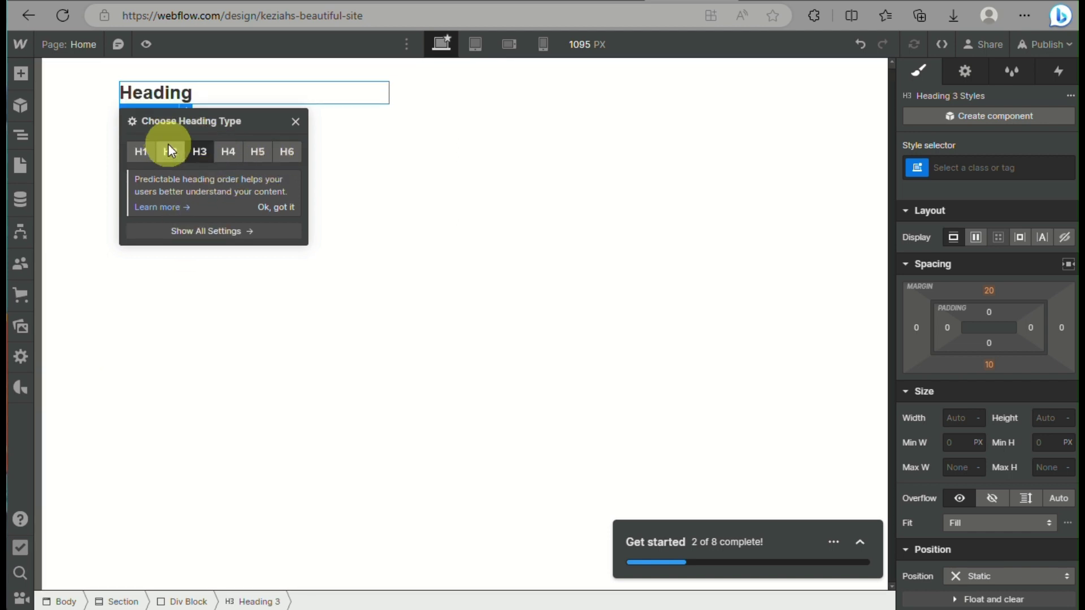
left_click(168, 142)
Step: Change the heading text to 'Accordion' with a capital A
double_click(177, 96)
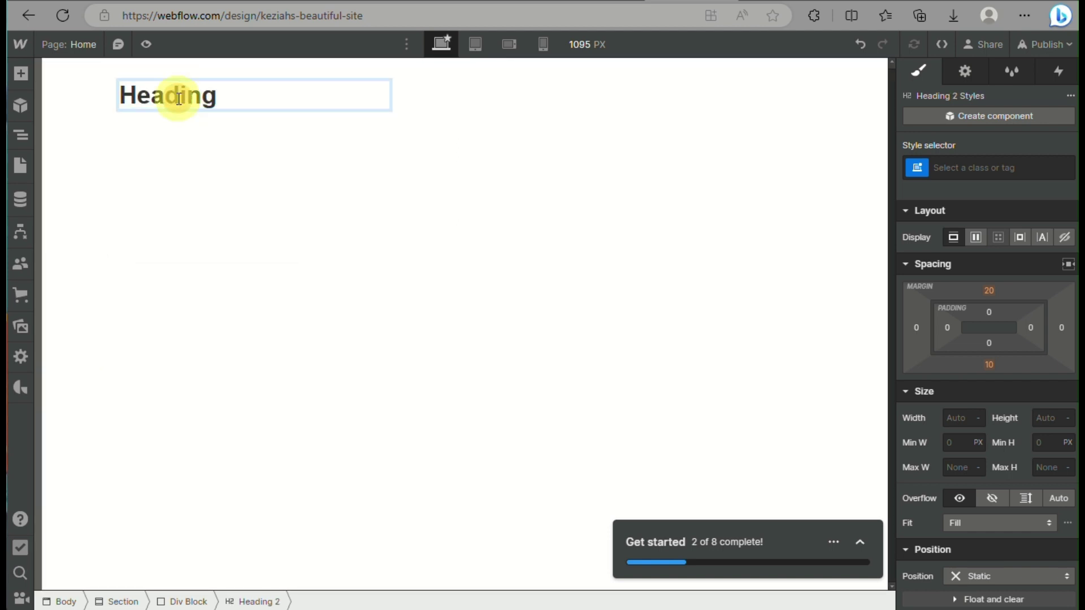
double_click(178, 97)
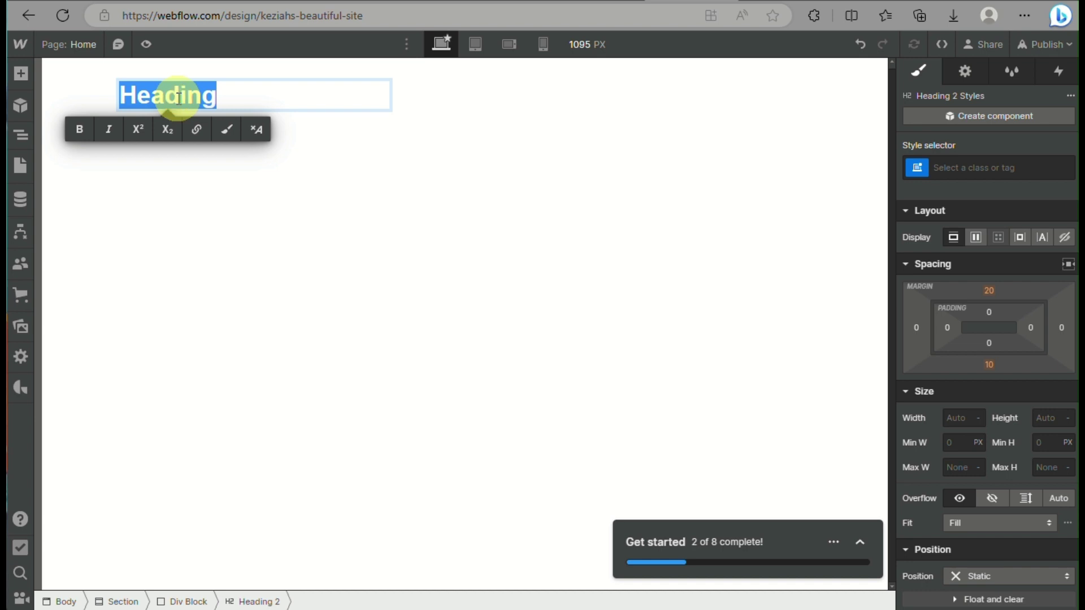
type("accordion")
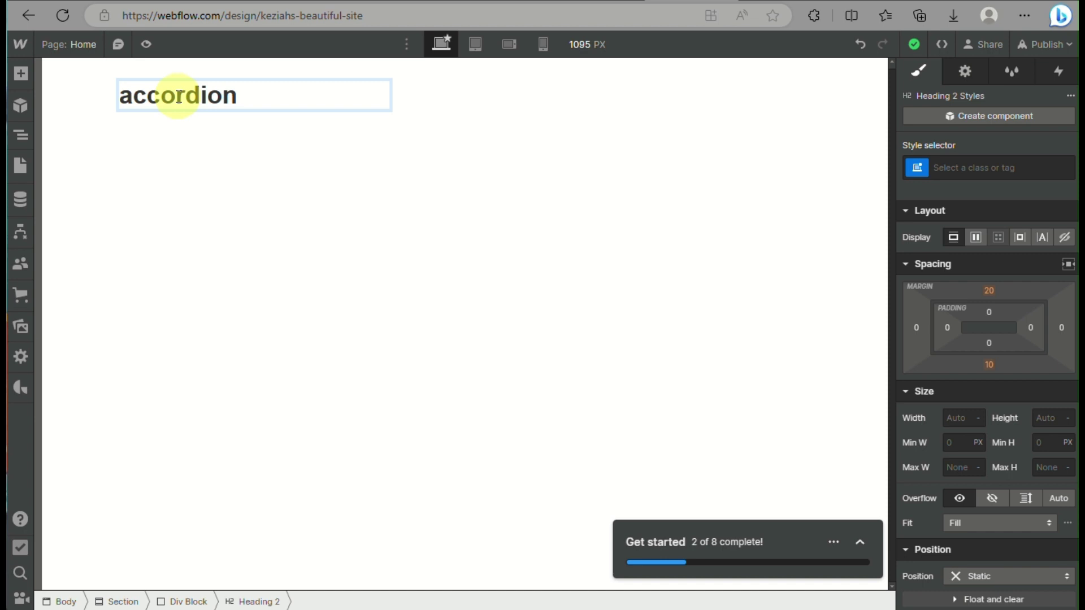
key("Escape")
left_click_drag(181, 148, 135, 107)
key("BackSpace")
type("A")
left_click(283, 140)
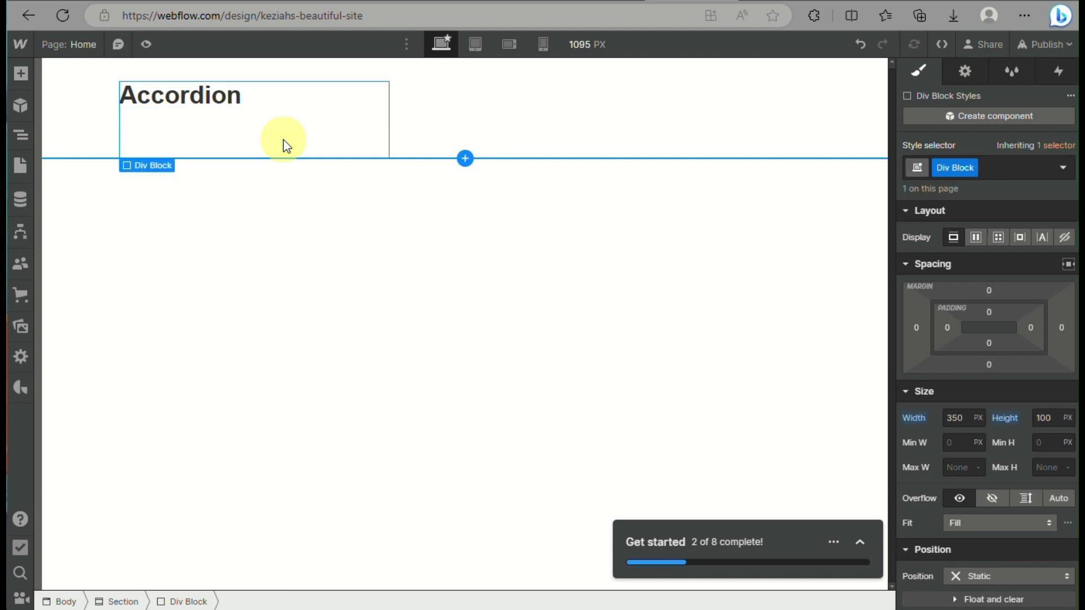
Step: Add a Div Block below the heading and give it the new class 'accordion warpper'
left_click(23, 131)
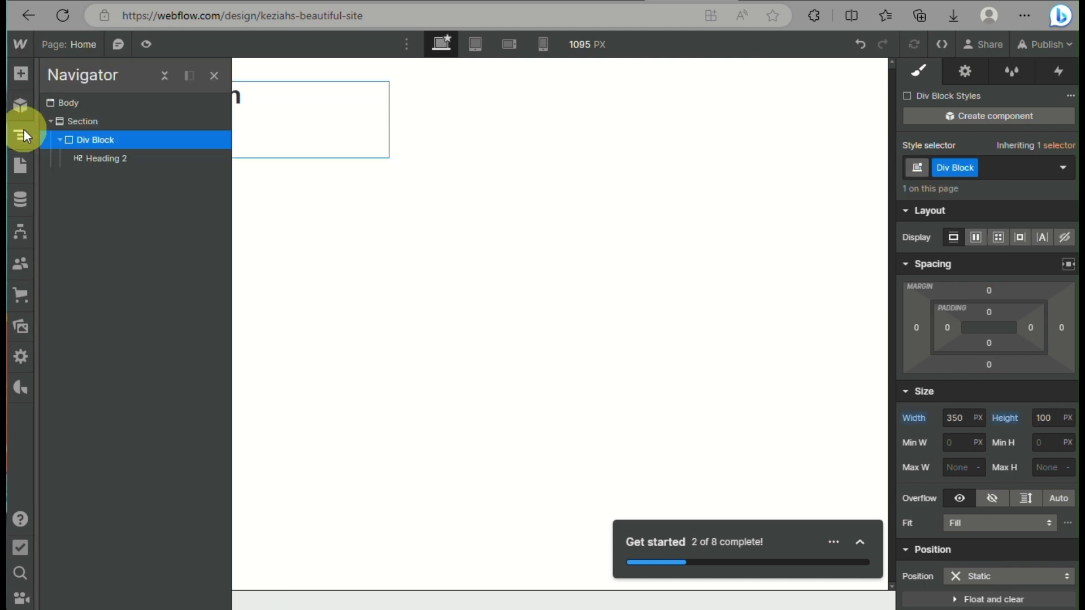
left_click(19, 73)
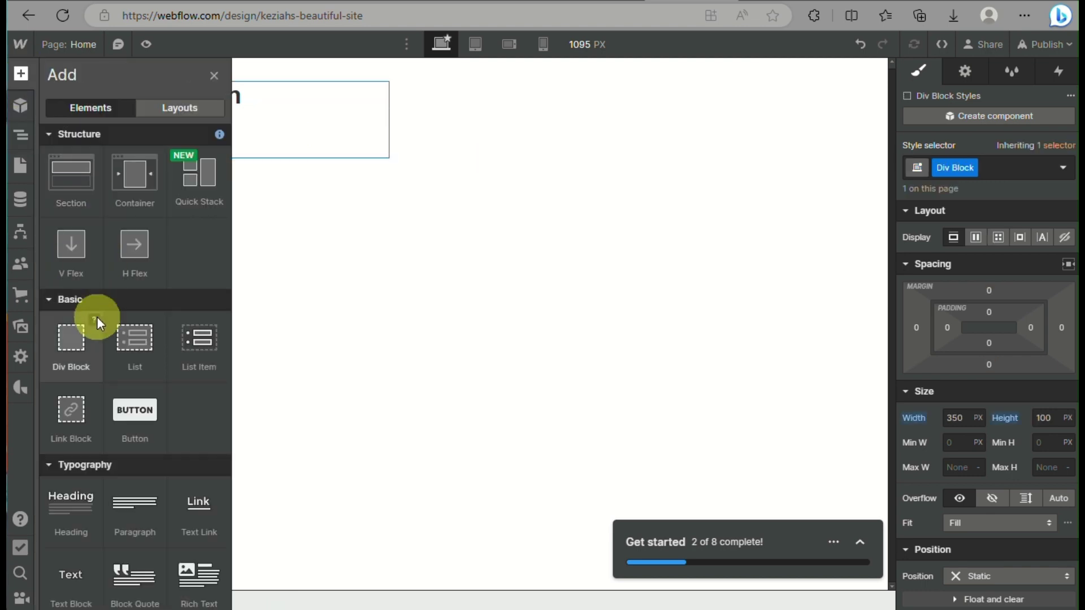
left_click(78, 339)
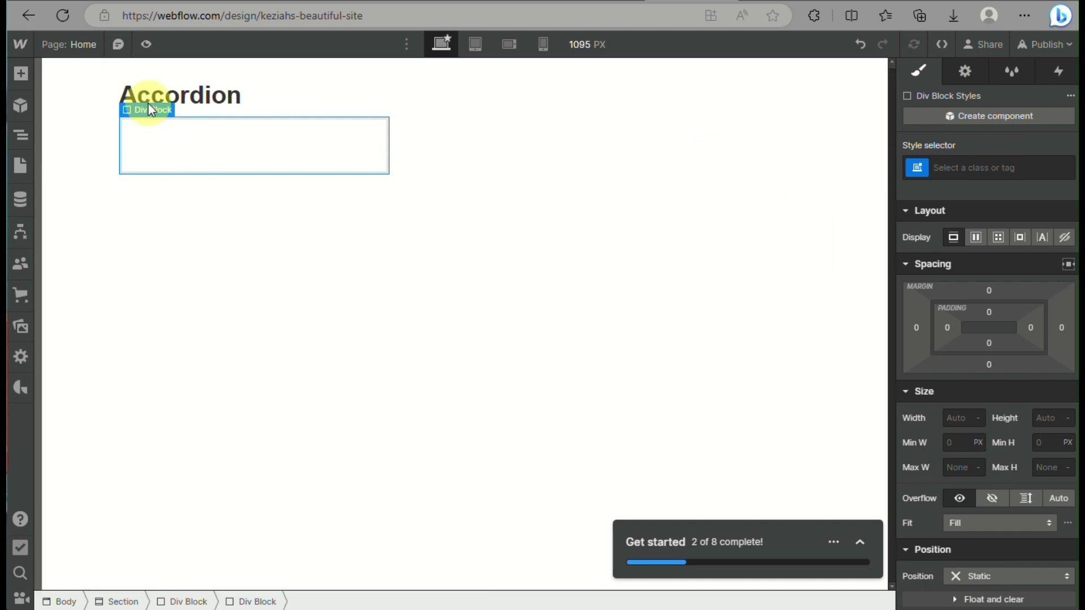
left_click(983, 168)
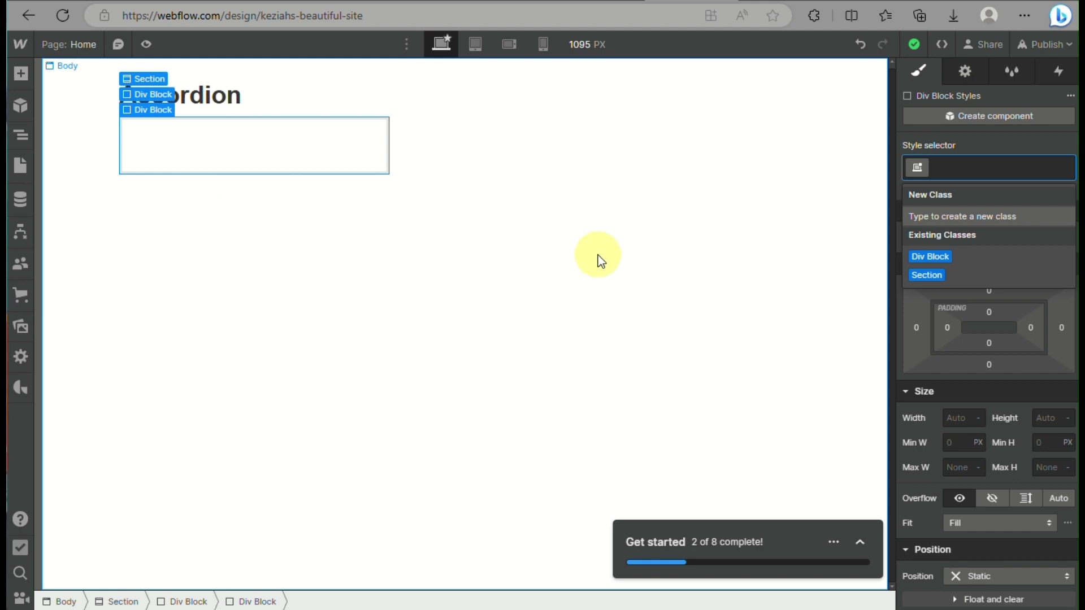
type("accordion warpp")
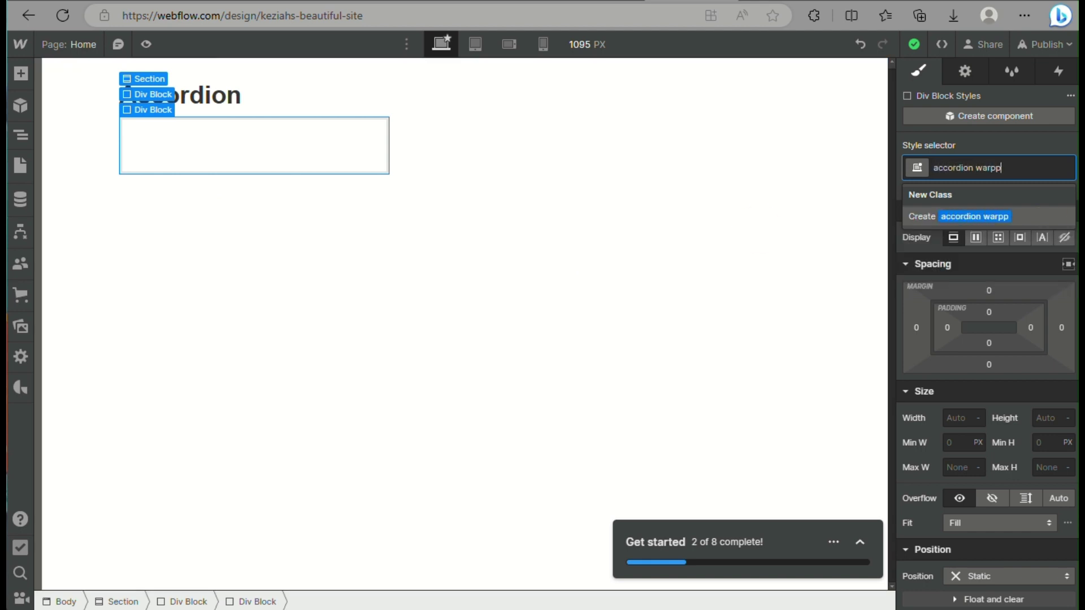
type("er")
key("Return")
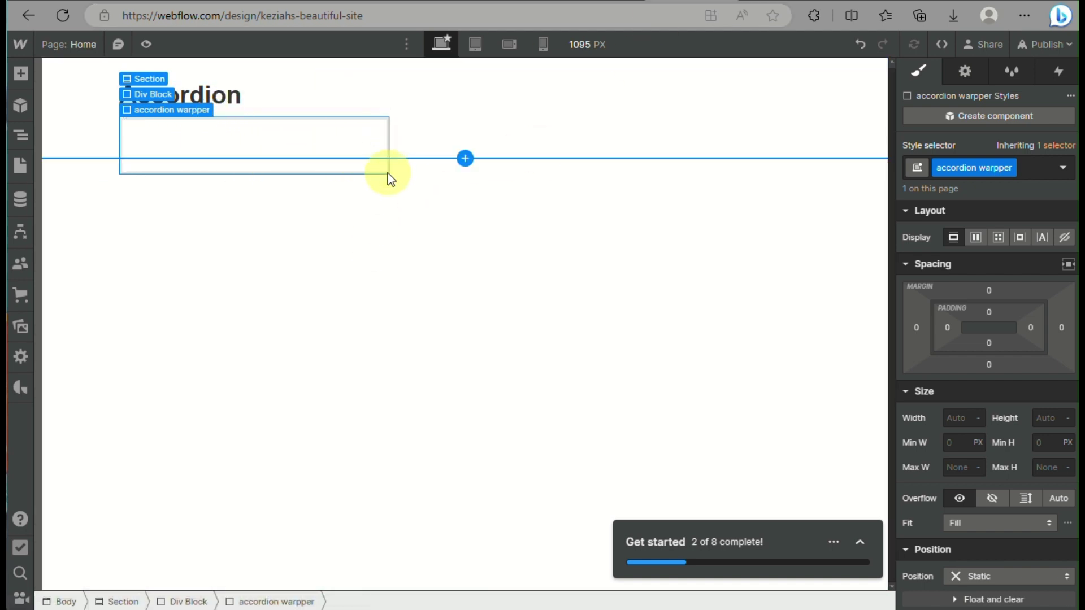
scroll(998, 480, "down", 12)
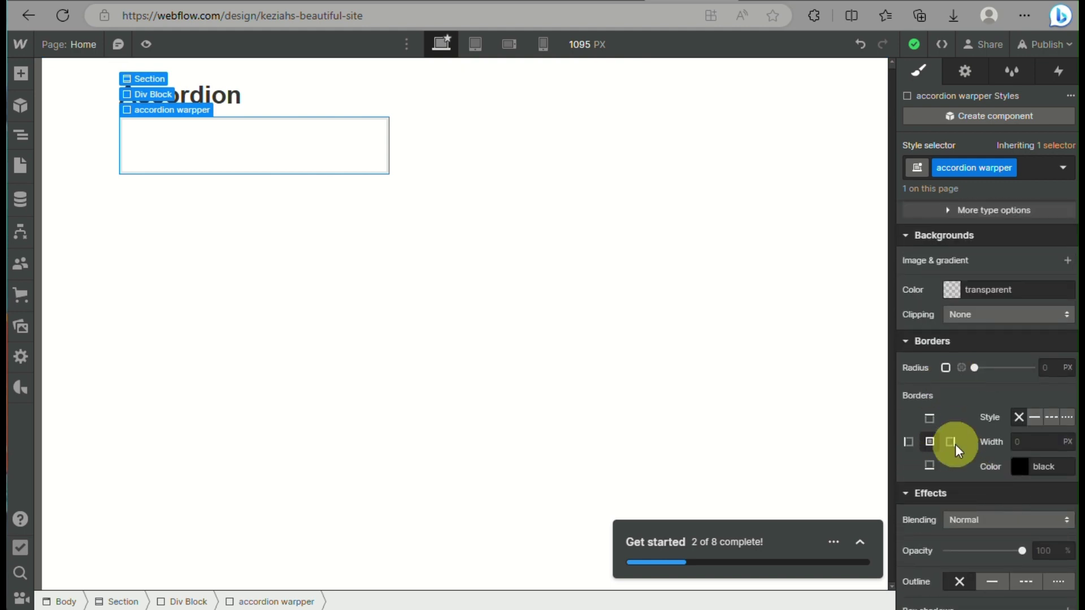
Step: Give the accordion warpper a 2 px border on all four sides
left_click(1048, 439)
type("2")
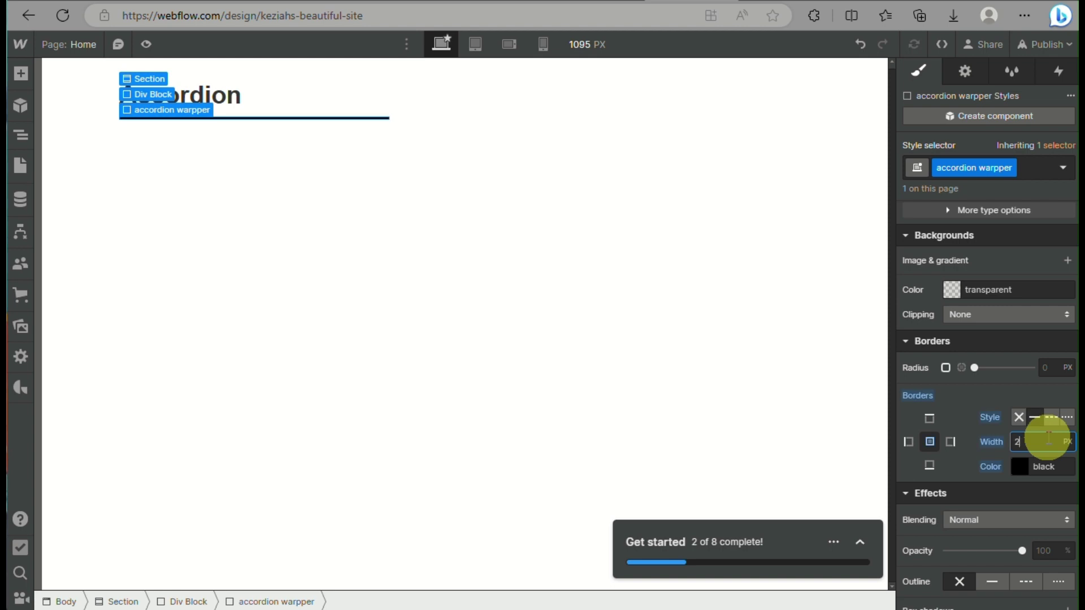
left_click(930, 442)
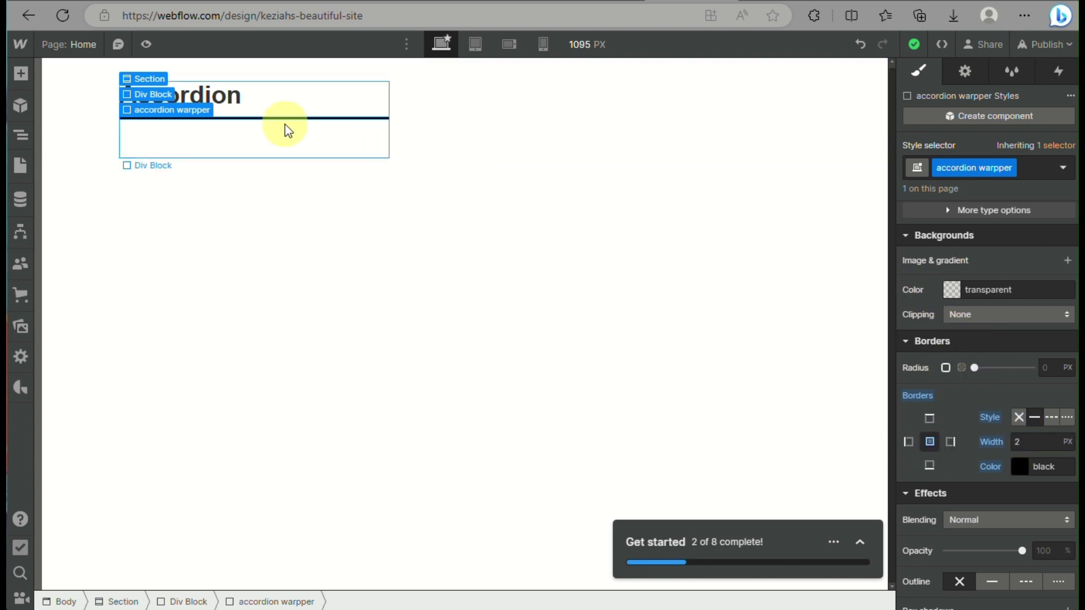
left_click(21, 134)
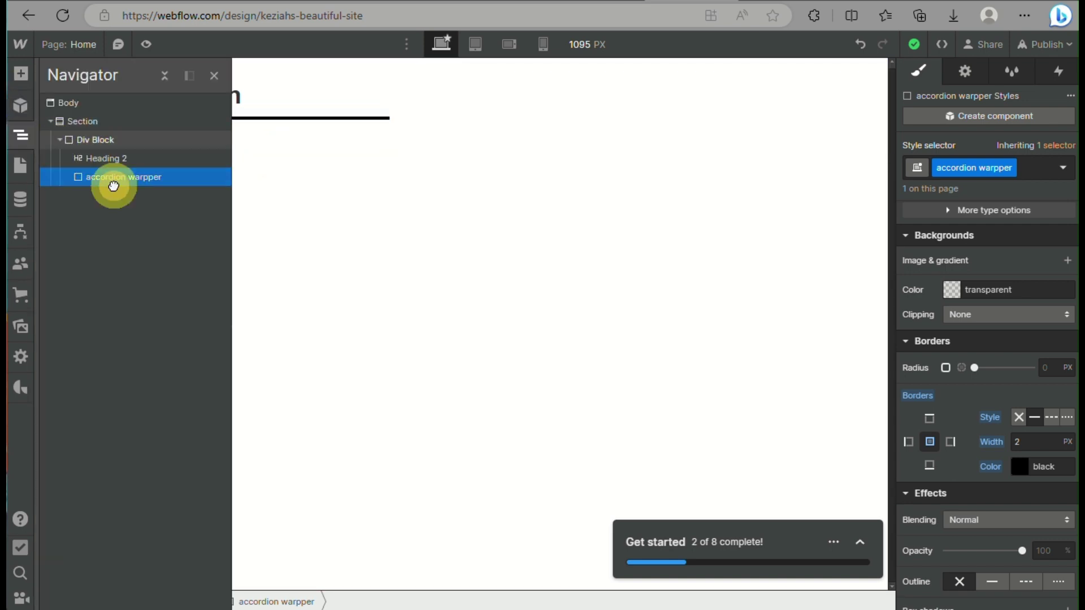
scroll(1027, 300, "up", 7)
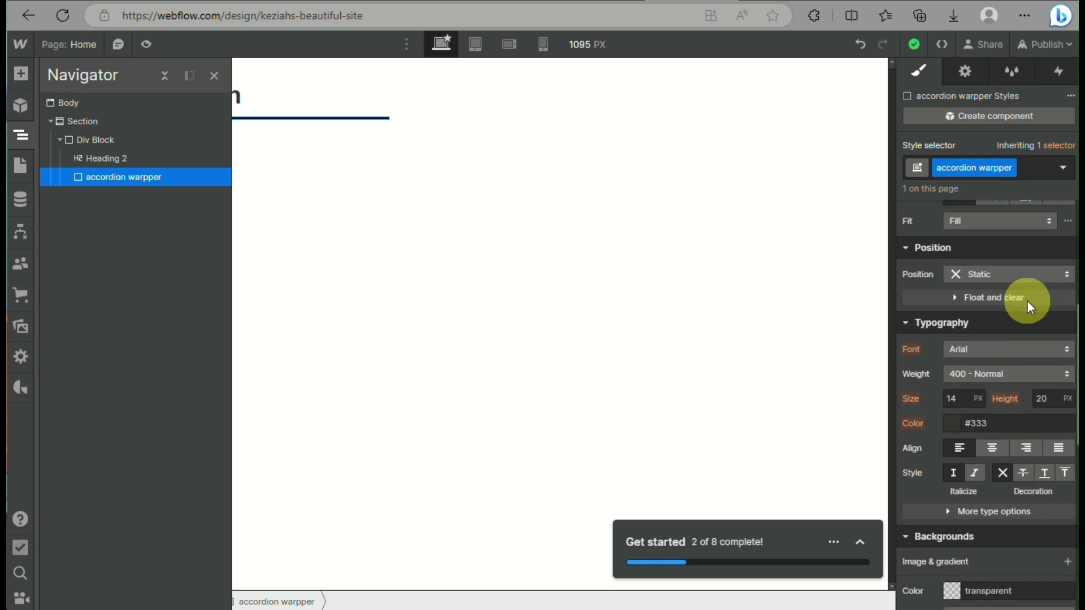
scroll(1026, 300, "up", 3)
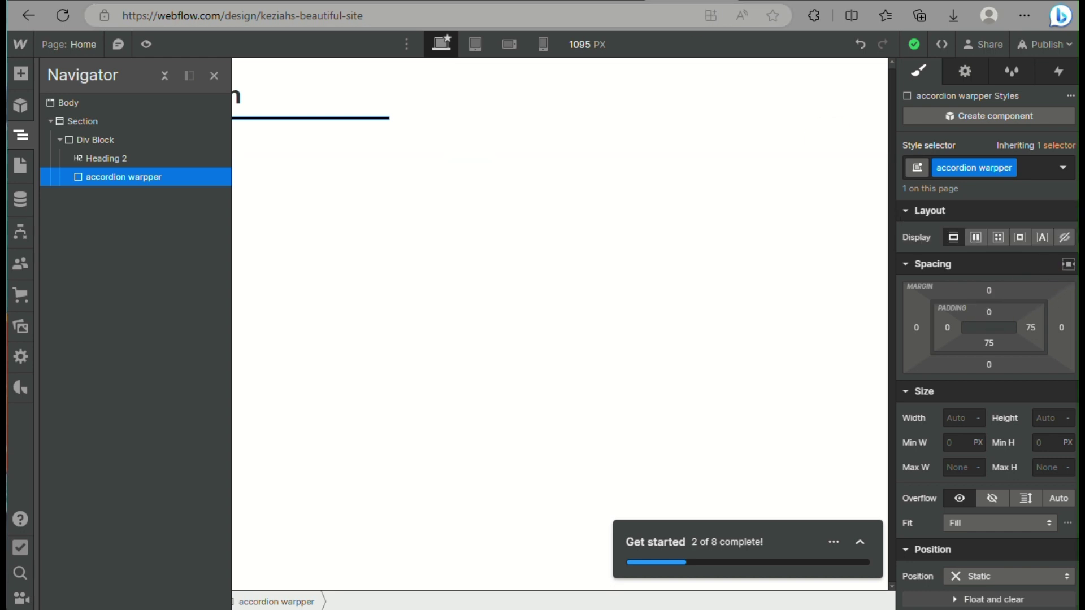
key("z")
Step: Set the wrapper's padding to 20 px on the left, top, right and bottom
left_click(947, 327)
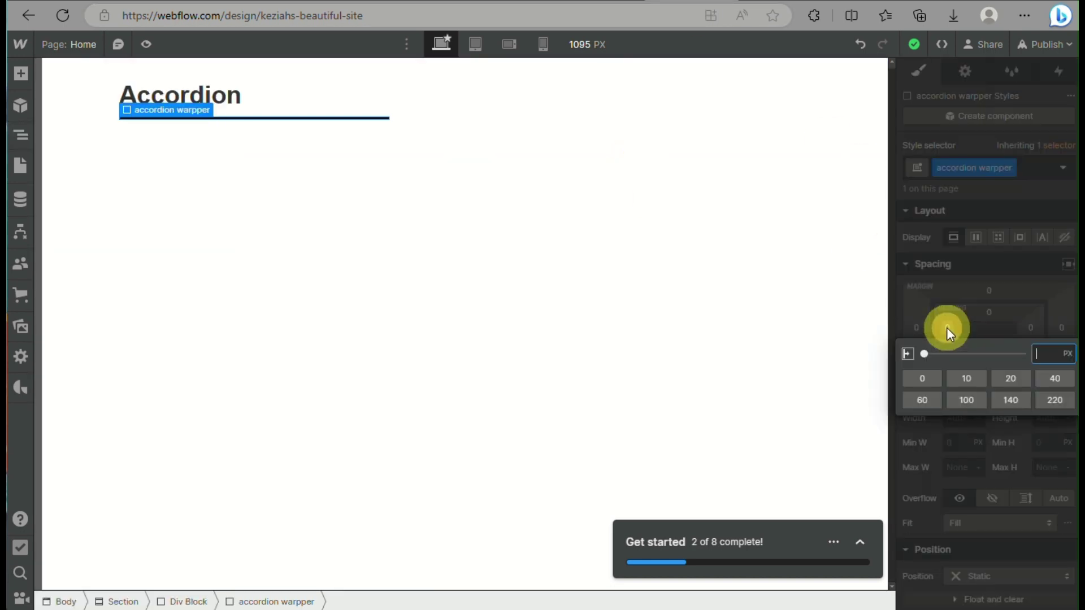
left_click(1020, 378)
left_click(980, 310)
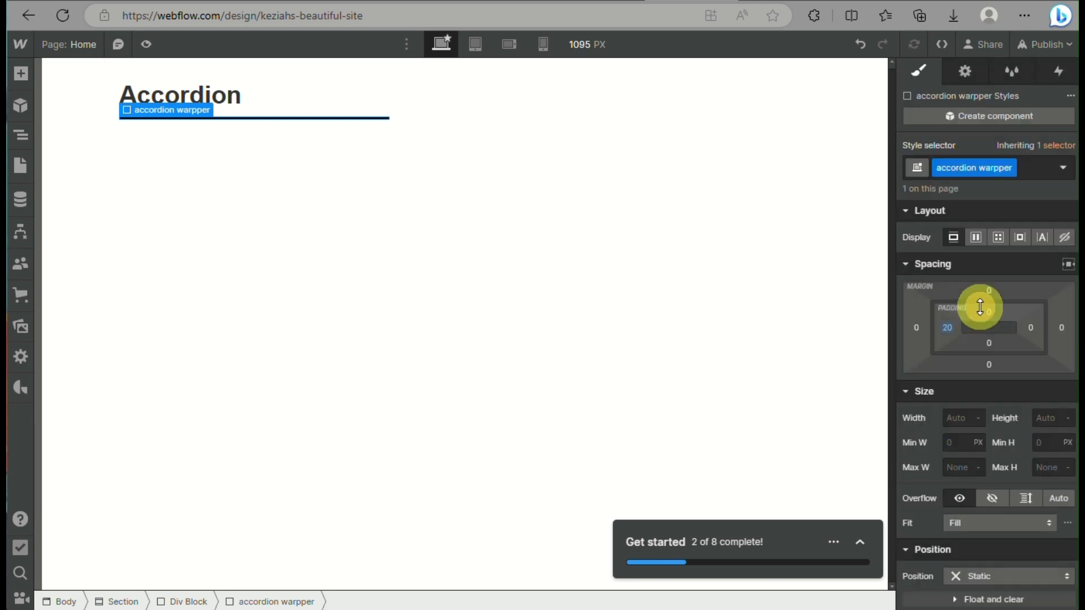
left_click(988, 311)
left_click(1012, 362)
left_click(1012, 283)
left_click(1033, 328)
left_click(1012, 377)
left_click(993, 315)
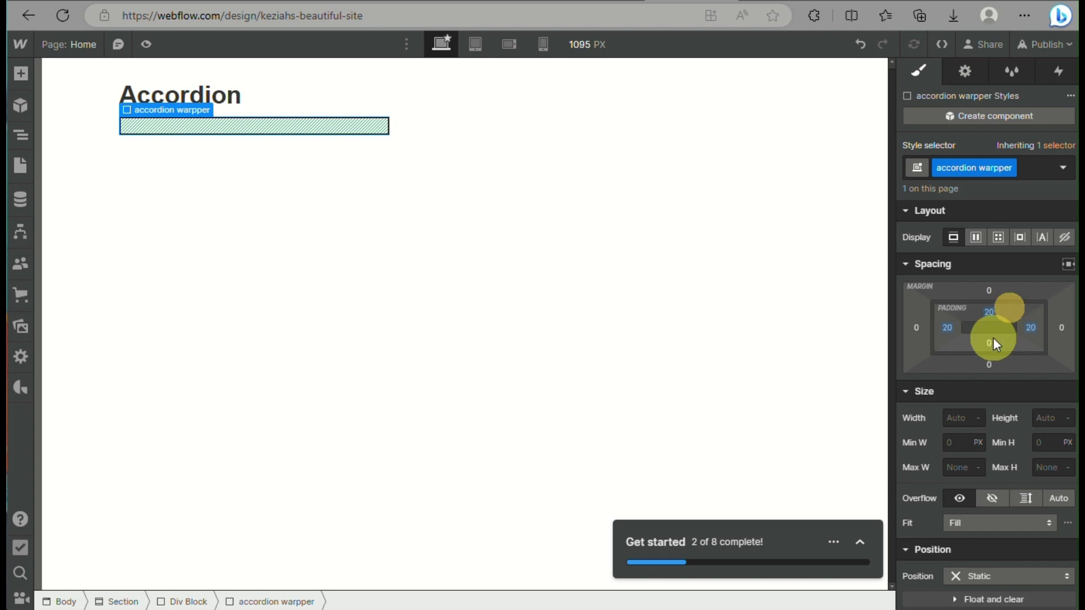
left_click(987, 343)
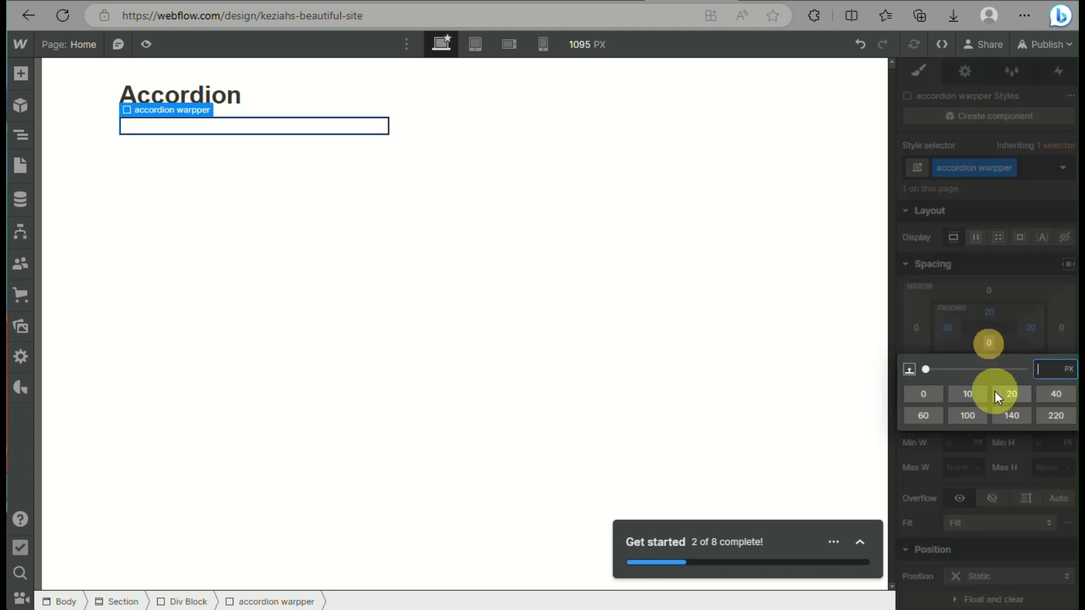
left_click(1005, 393)
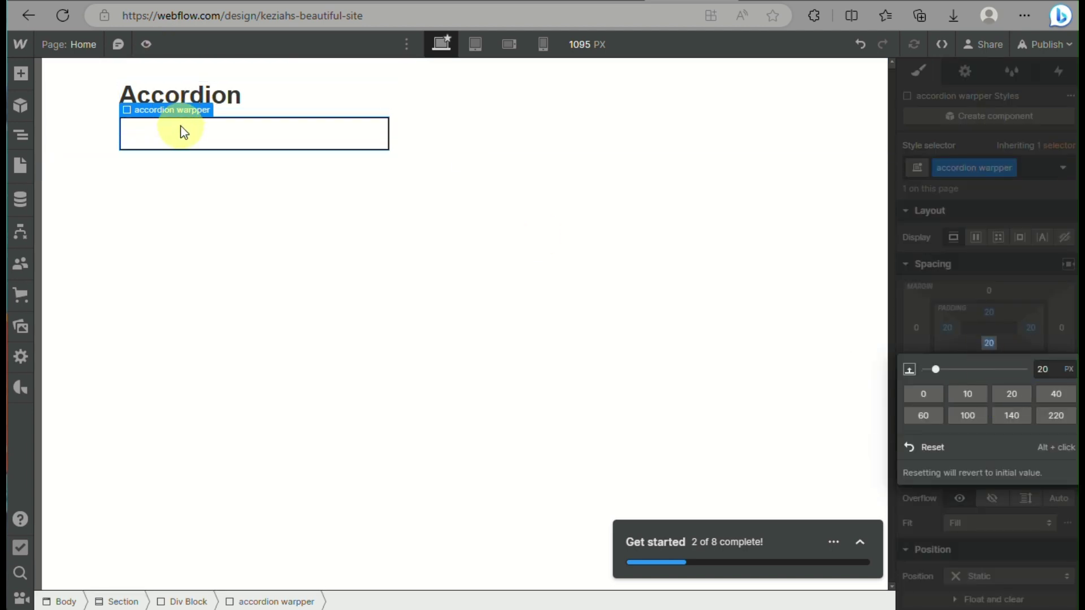
left_click(20, 134)
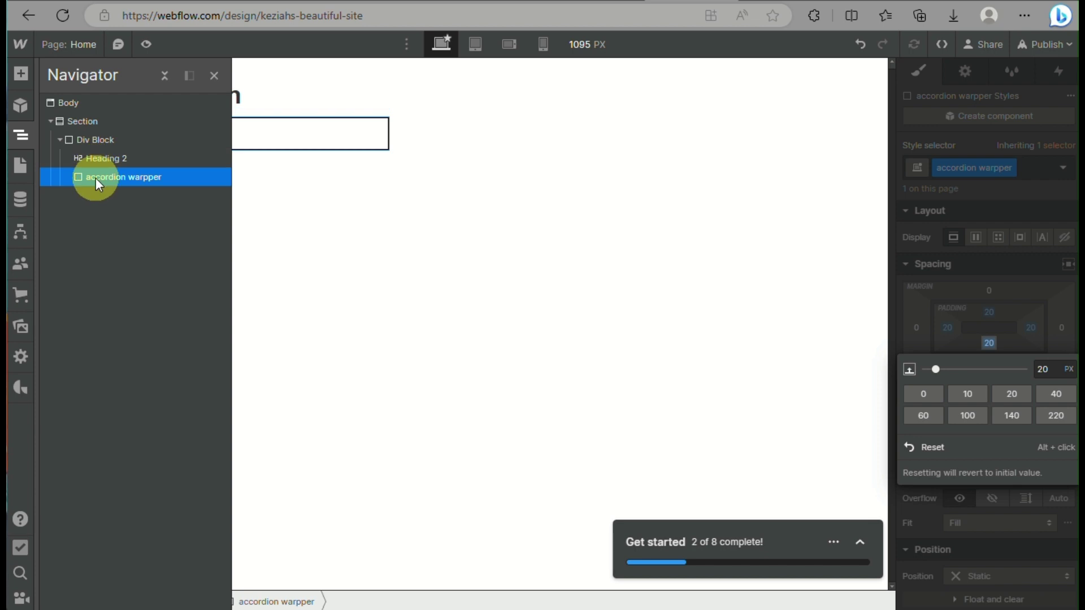
Step: Add a 30 px-high Div Block inside the wrapper with the class 'accordion title'
left_click(20, 76)
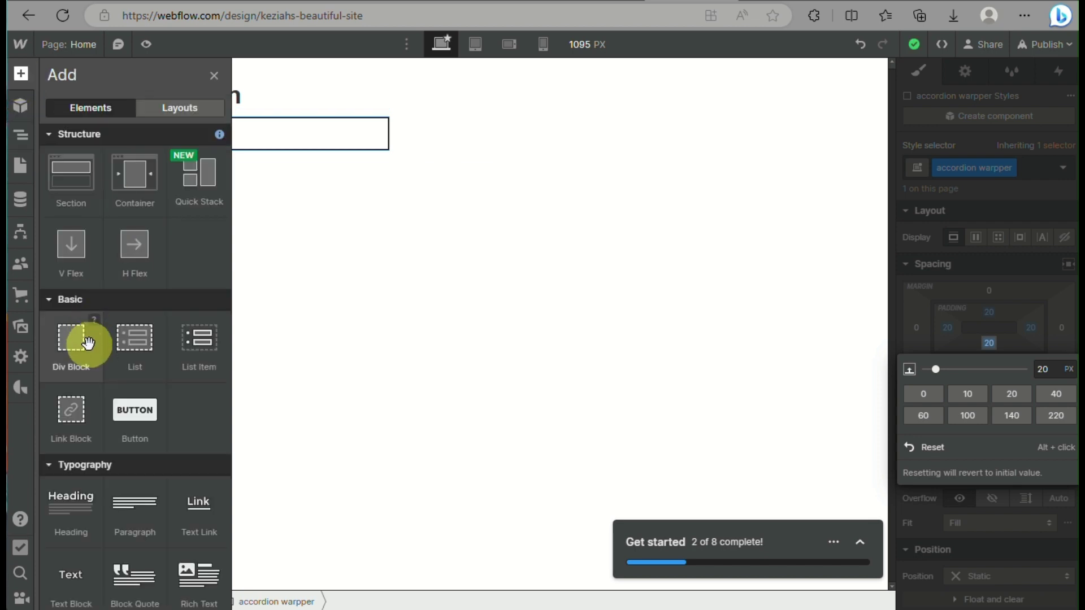
left_click(87, 342)
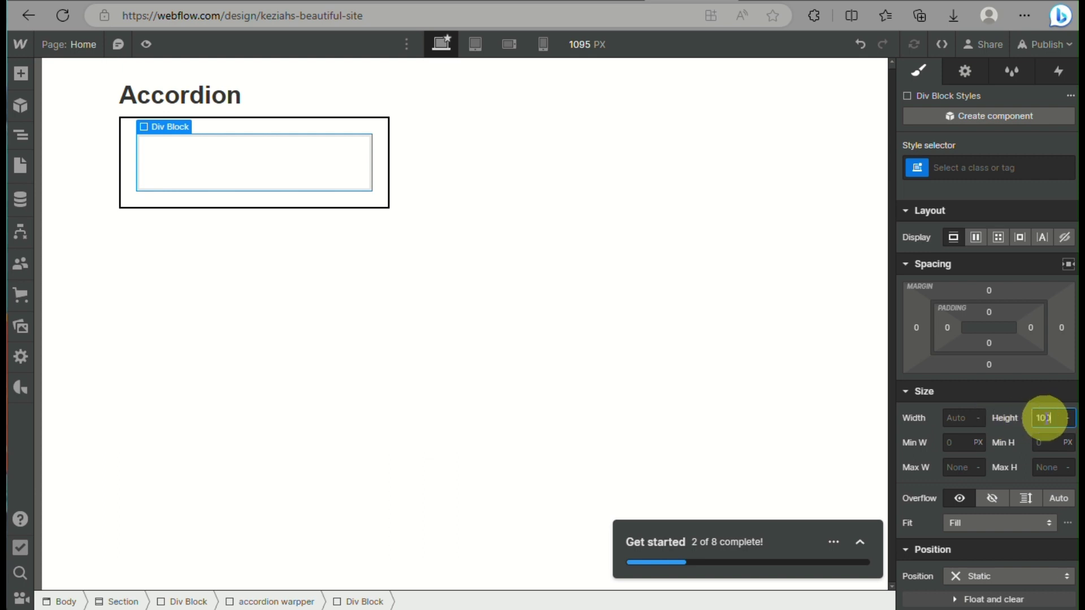
key("Return")
type("50")
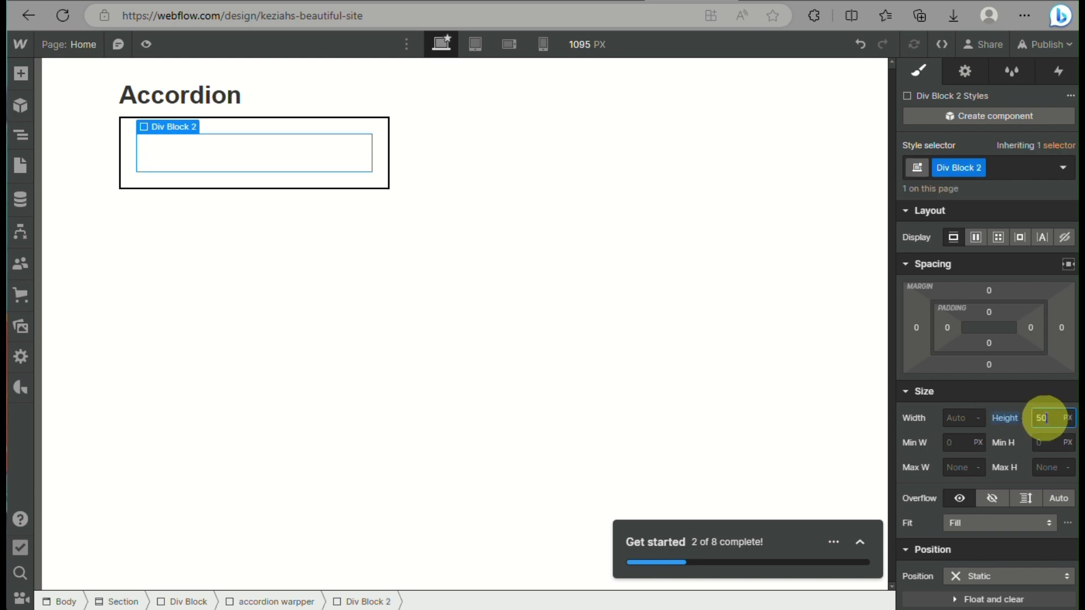
key("Return")
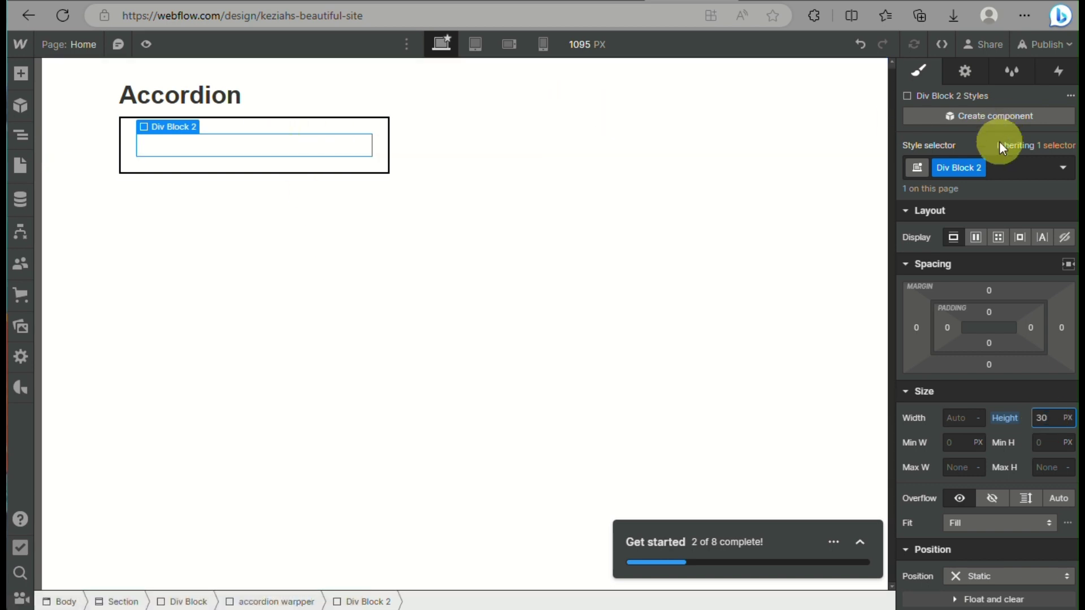
double_click(972, 165)
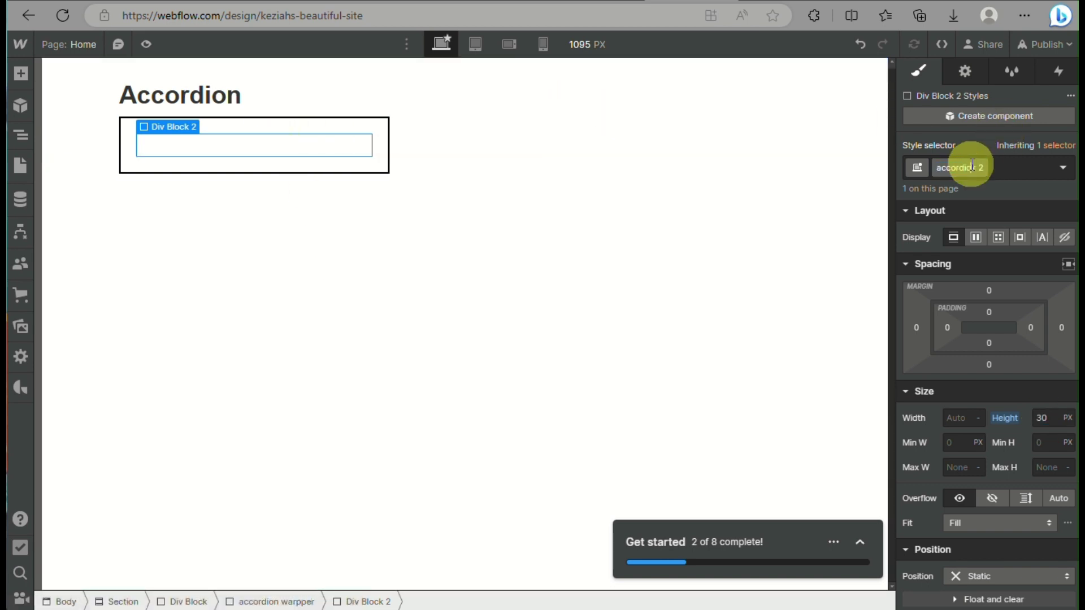
key("Return")
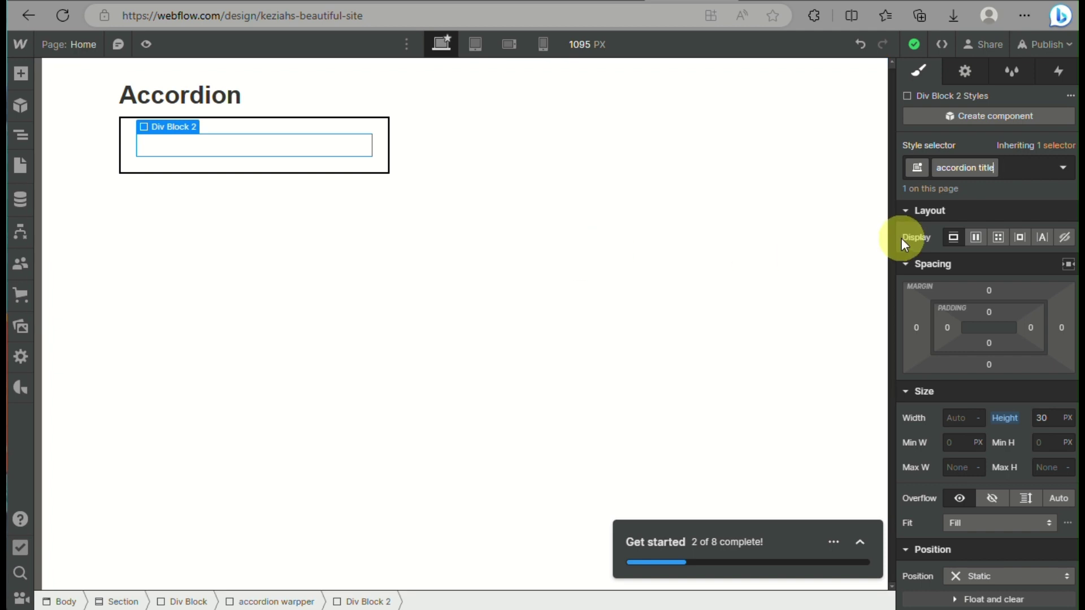
left_click(612, 152)
left_click(260, 142)
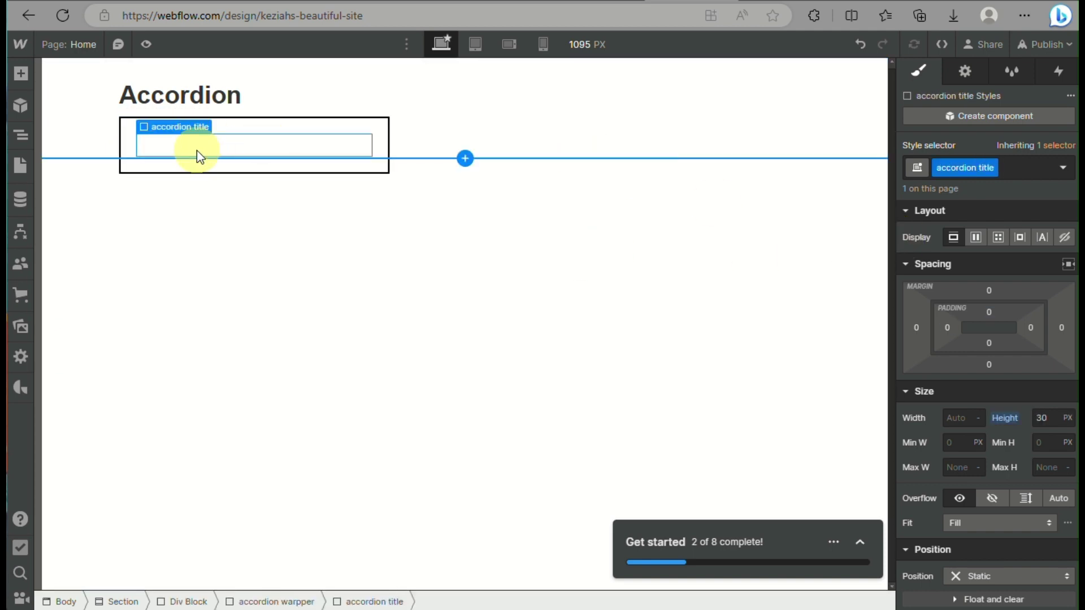
Step: Place a Text Block inside the accordion title, undoing an accidentally added image
left_click(21, 73)
scroll(118, 371, "down", 6)
left_click(76, 246)
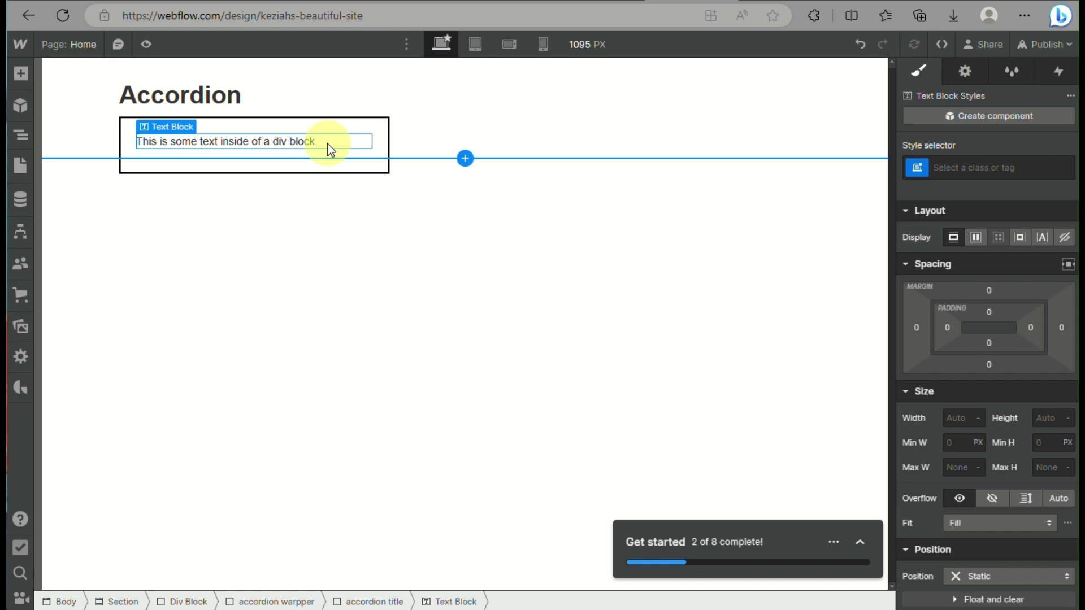
left_click(144, 158)
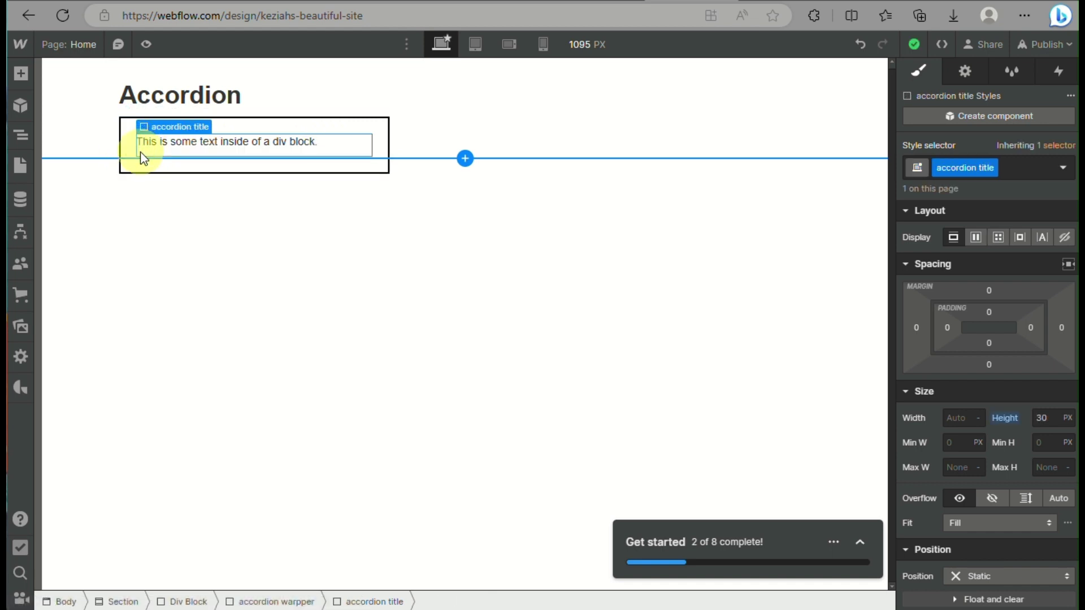
left_click(20, 74)
scroll(65, 398, "down", 5)
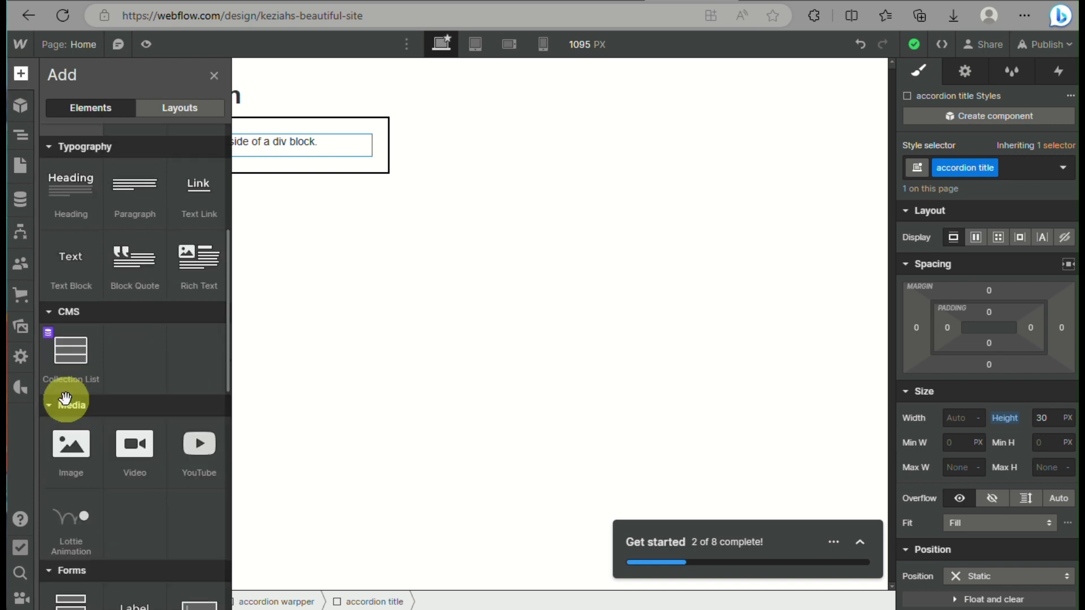
left_click(70, 447)
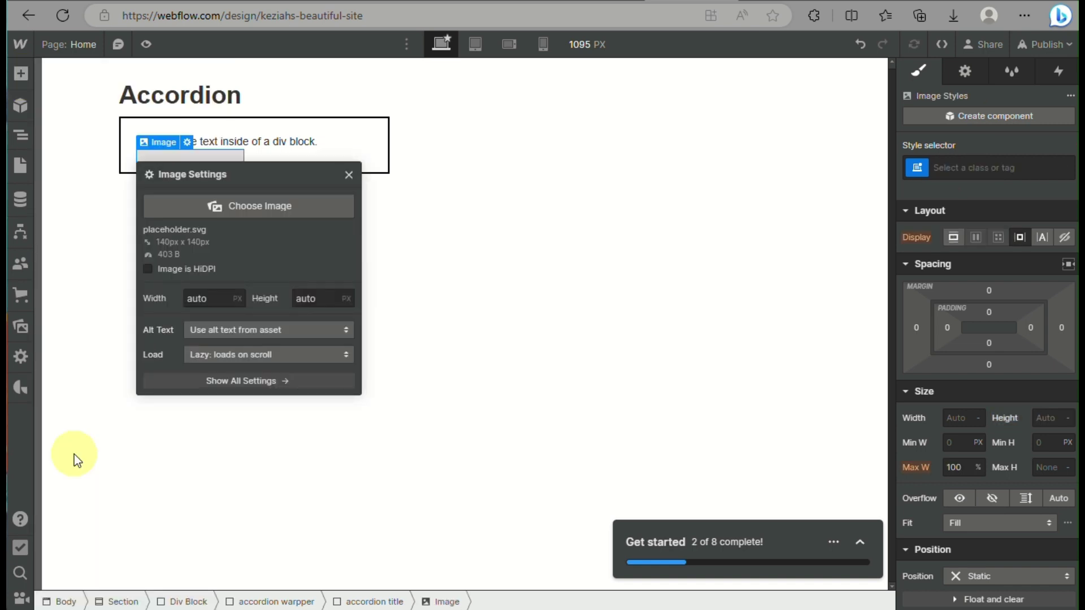
left_click(348, 174)
key("ctrl+z")
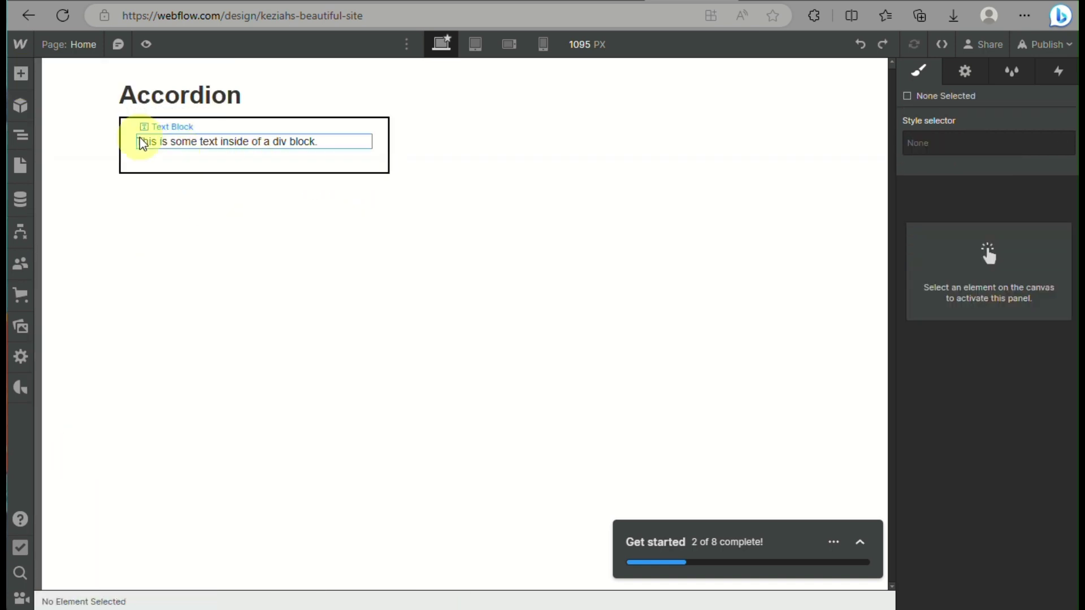
left_click(141, 151)
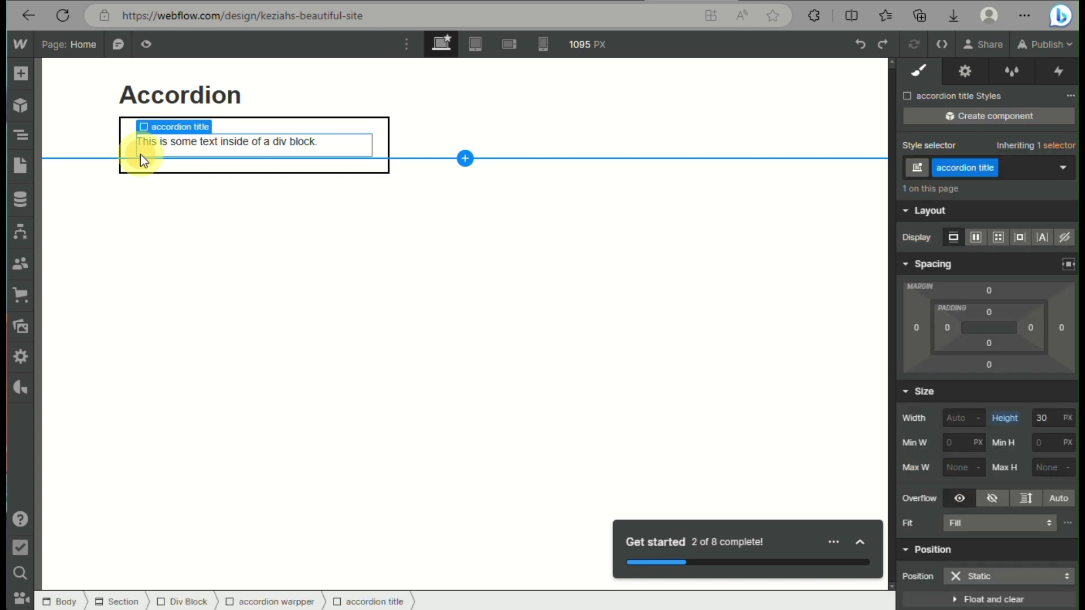
Step: Add a Div Block inside the accordion title and lay the title out as a row
left_click(21, 73)
left_click(76, 340)
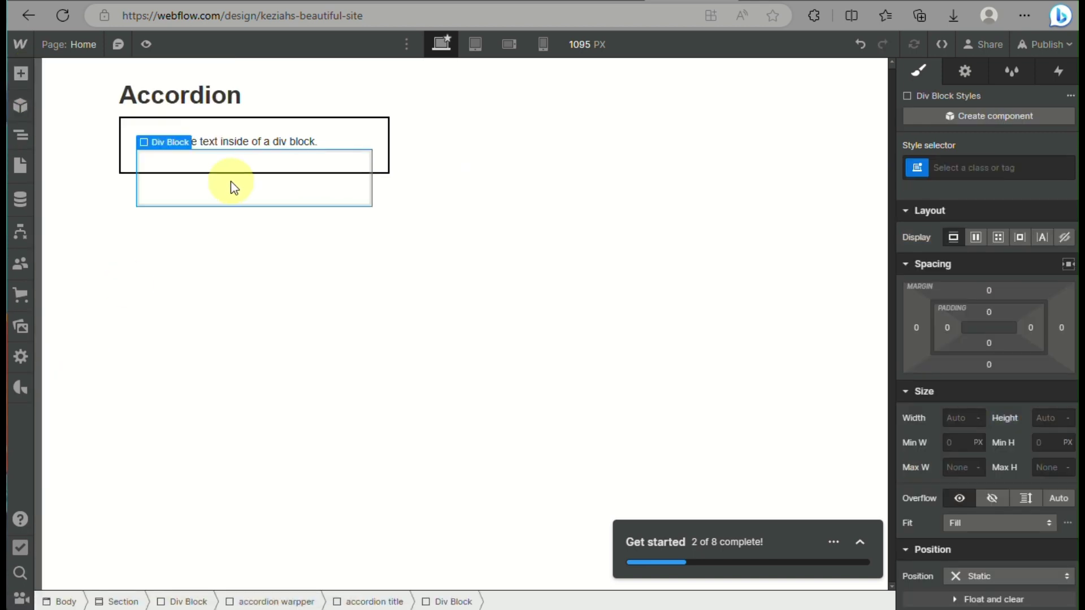
left_click(25, 133)
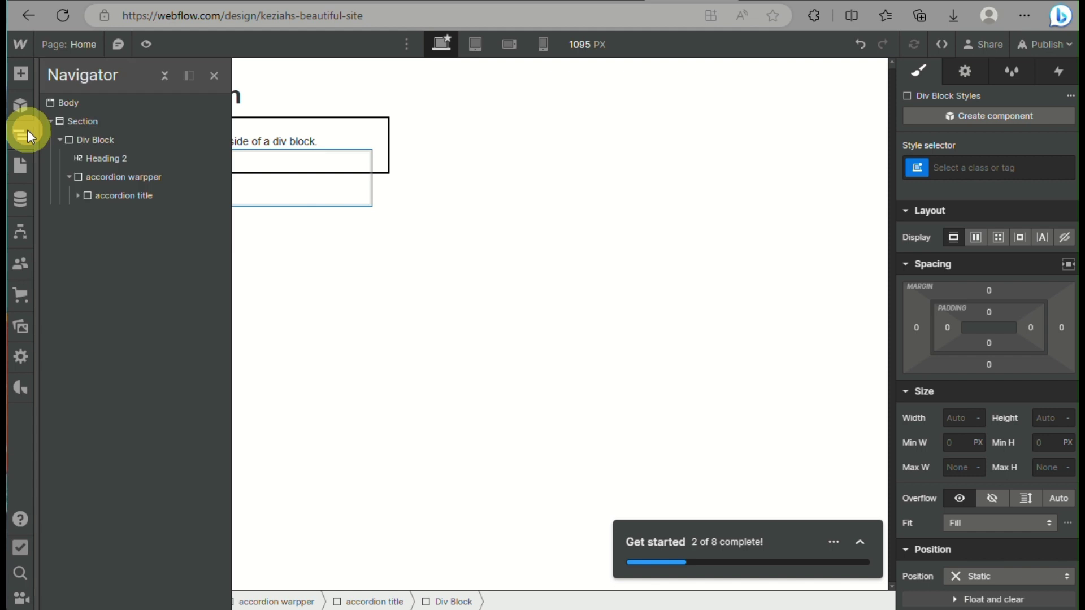
left_click(103, 194)
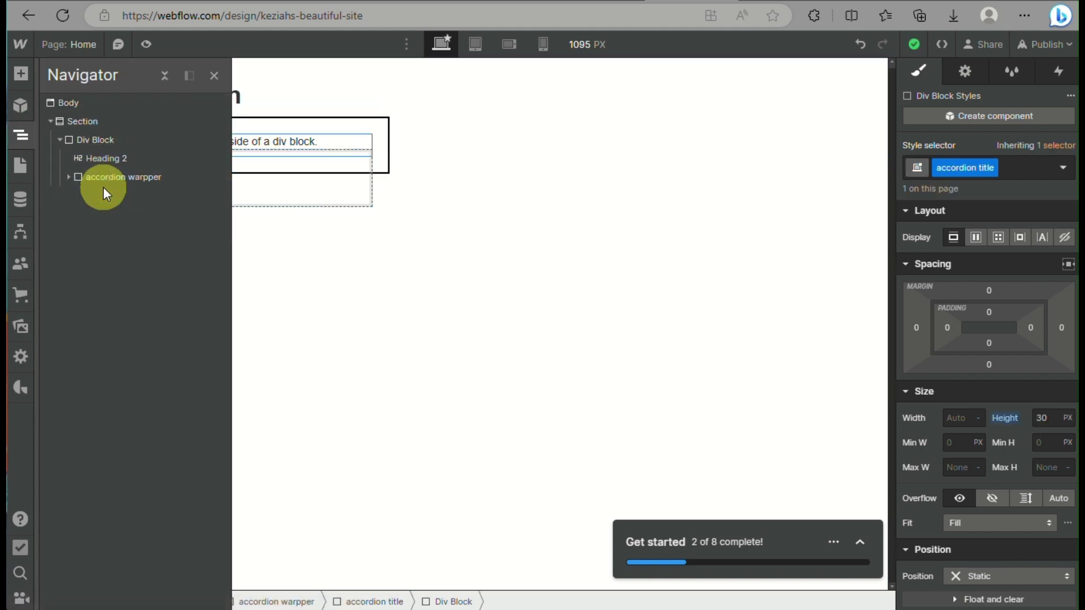
left_click(976, 237)
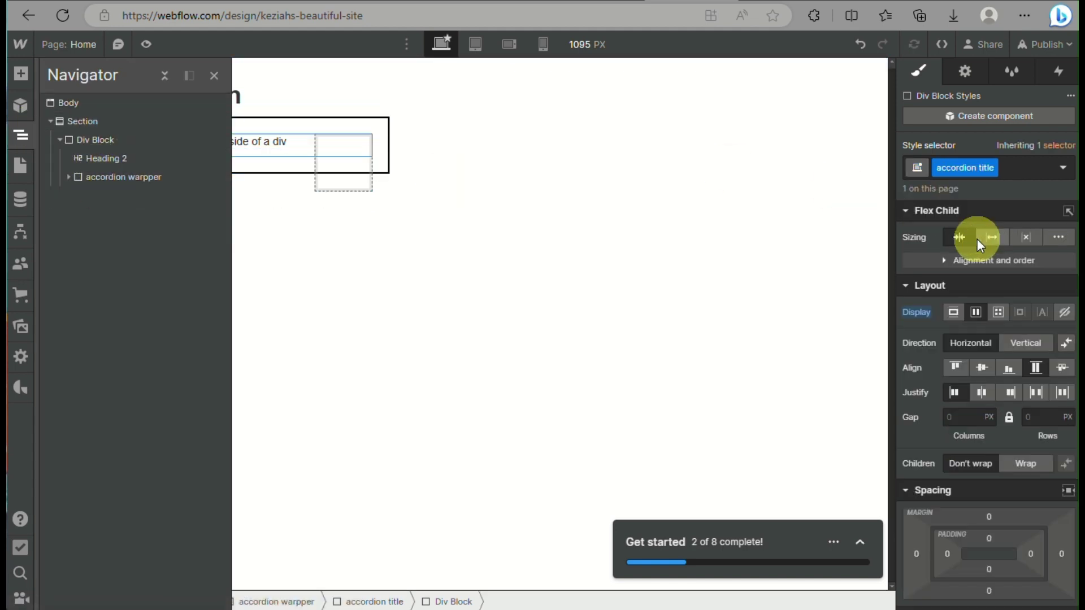
Step: Size the inner box to a 30 × 30 px square
left_click(344, 188)
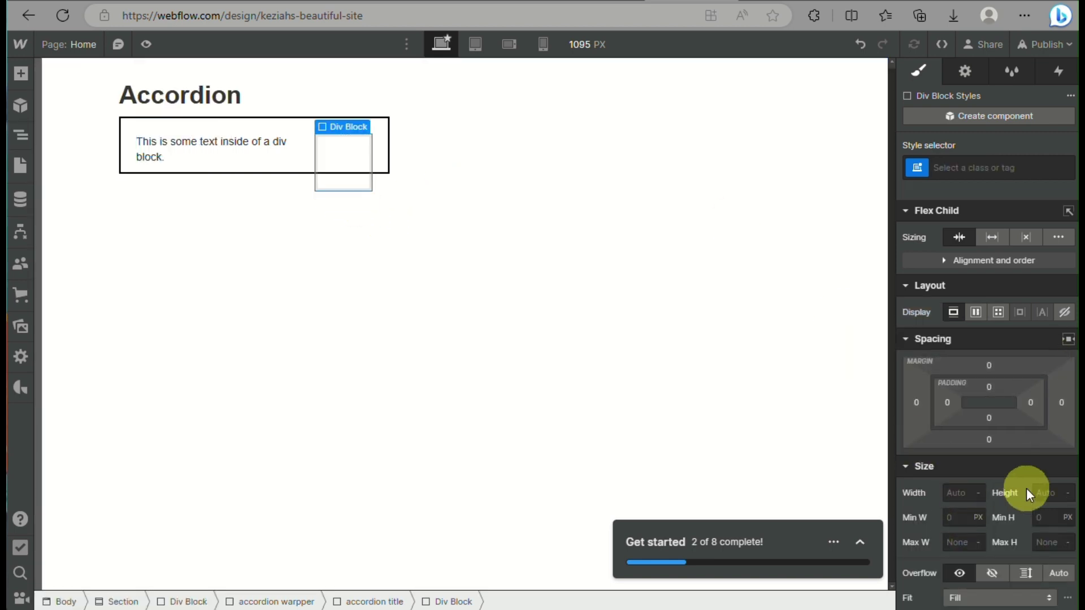
left_click(1043, 492)
type("50")
key("Return")
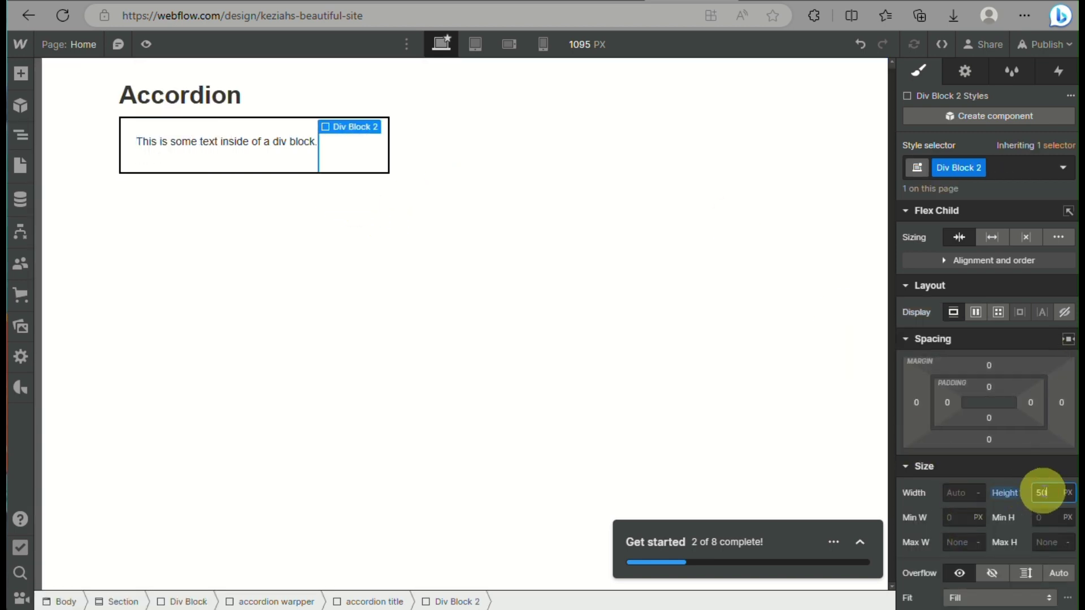
left_click(963, 493)
type("30")
left_click(1056, 491)
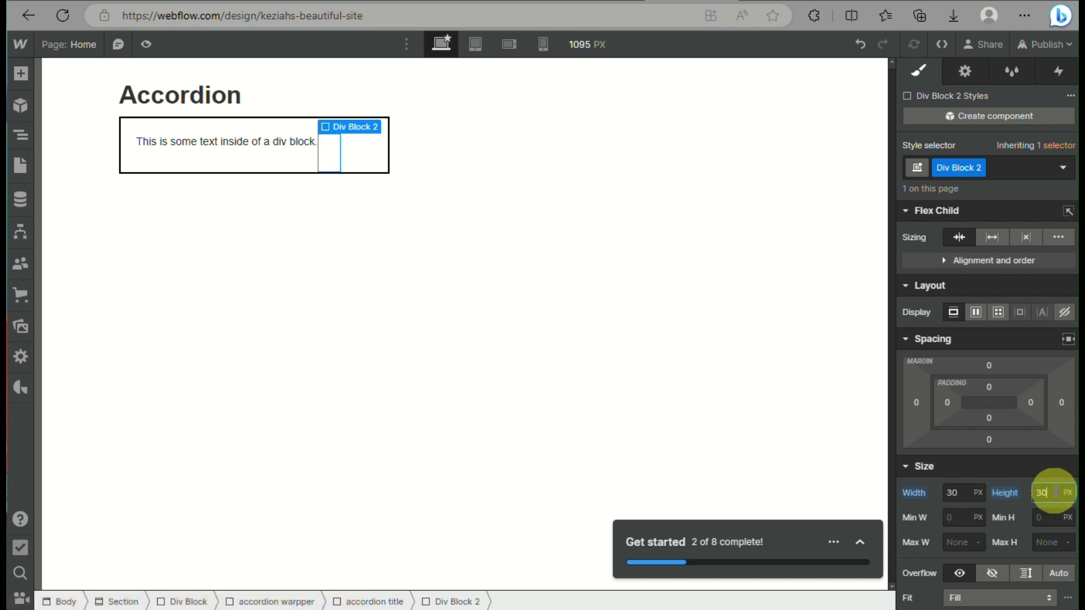
type("30")
key("Return")
left_click(306, 150)
left_click(335, 152)
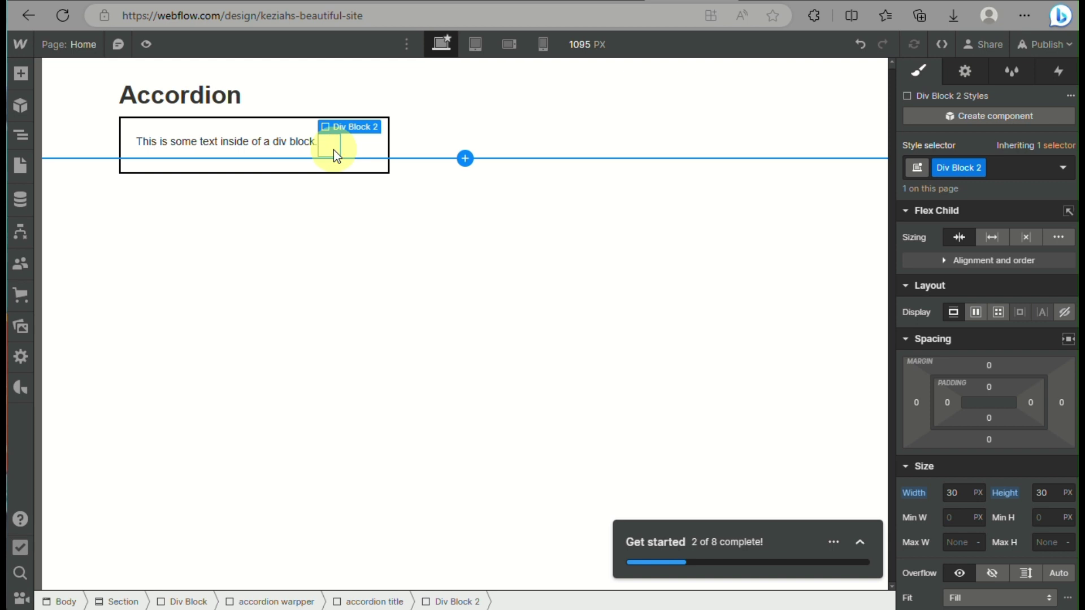
left_click_drag(195, 155, 22, 146)
Step: Set the accordion title's Justify to Space Between so text and square sit at opposite ends
left_click(21, 146)
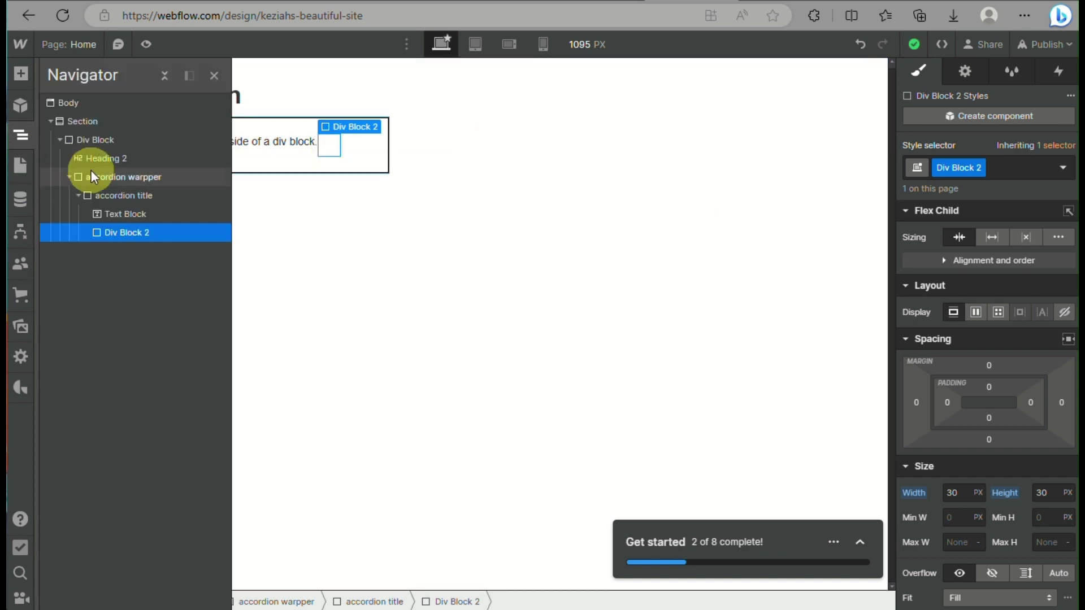
left_click(97, 193)
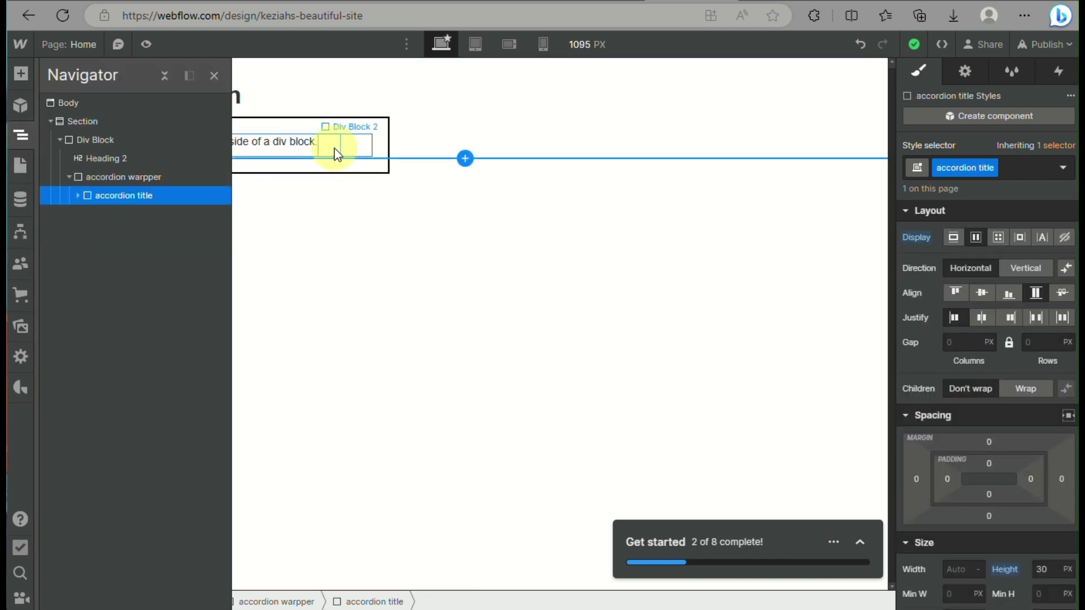
left_click(1035, 316)
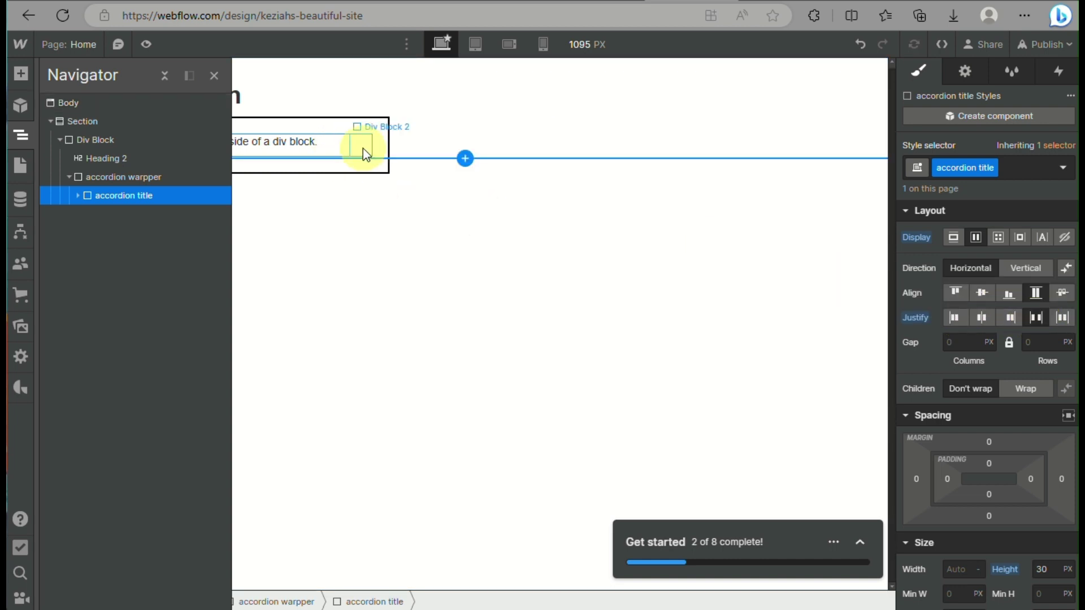
left_click(363, 148)
left_click(315, 142)
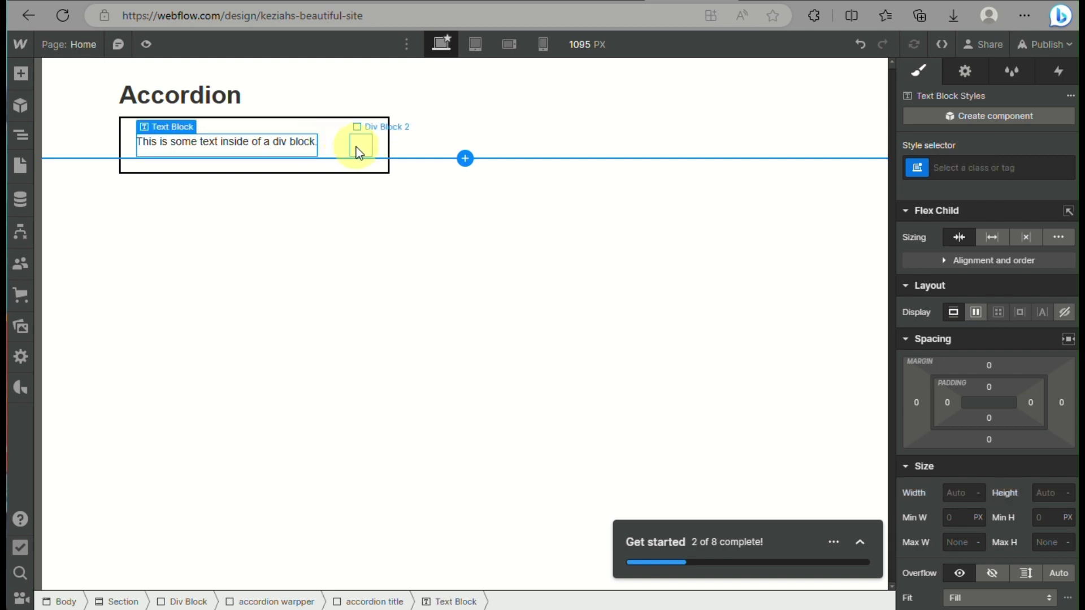
left_click(357, 147)
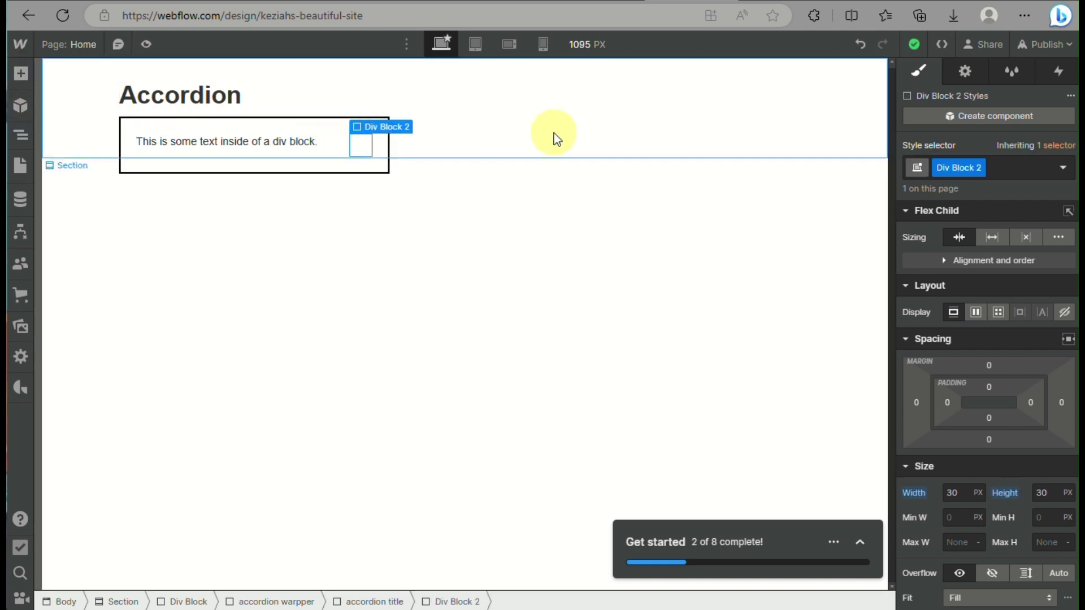
double_click(963, 166)
Step: Rename the square's class to 'icon' and insert an Image element into it
type("icon")
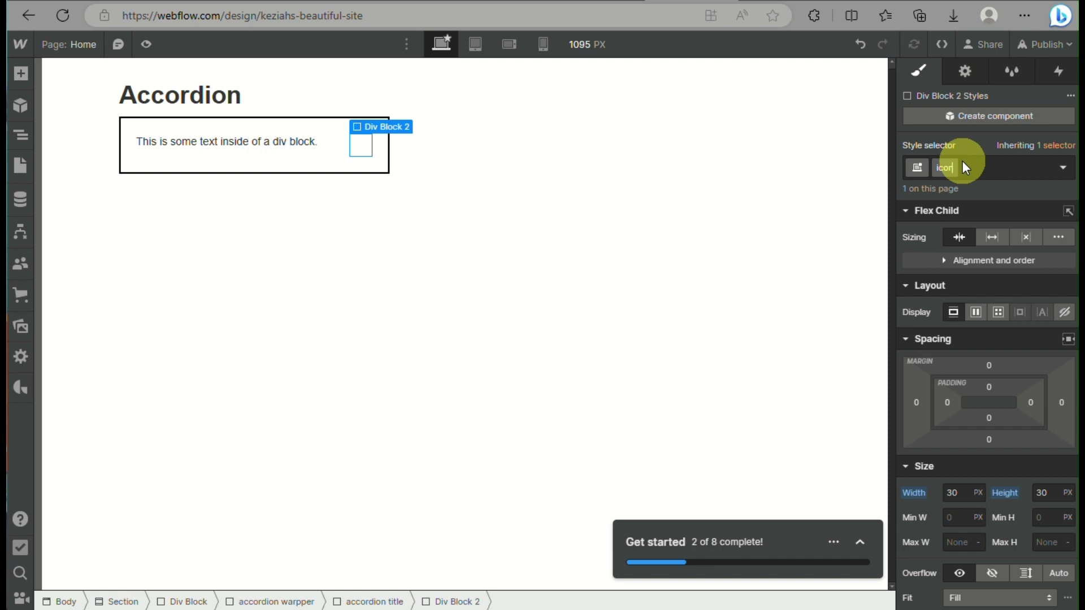
left_click(763, 184)
left_click(364, 153)
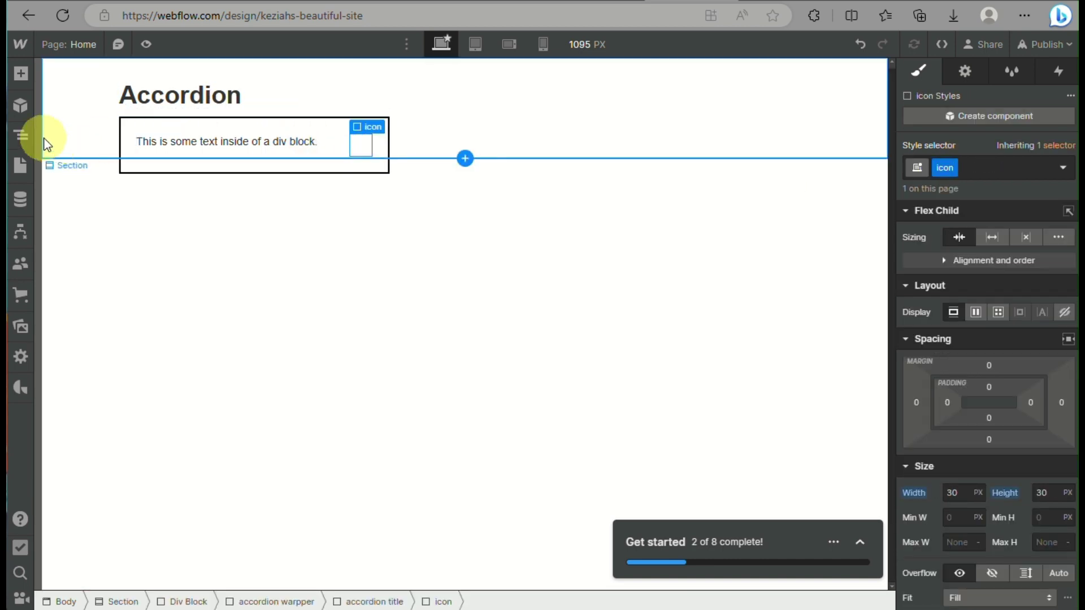
left_click(21, 74)
scroll(113, 497, "down", 3)
left_click(76, 561)
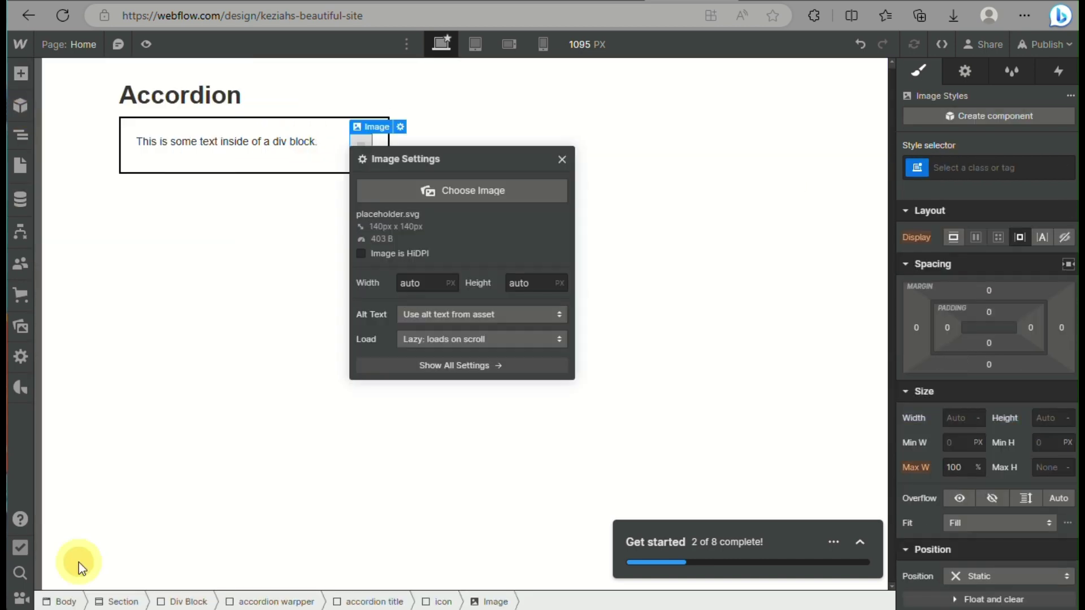
Step: Upload next.png from the Downloads folder into the image assets
left_click(487, 204)
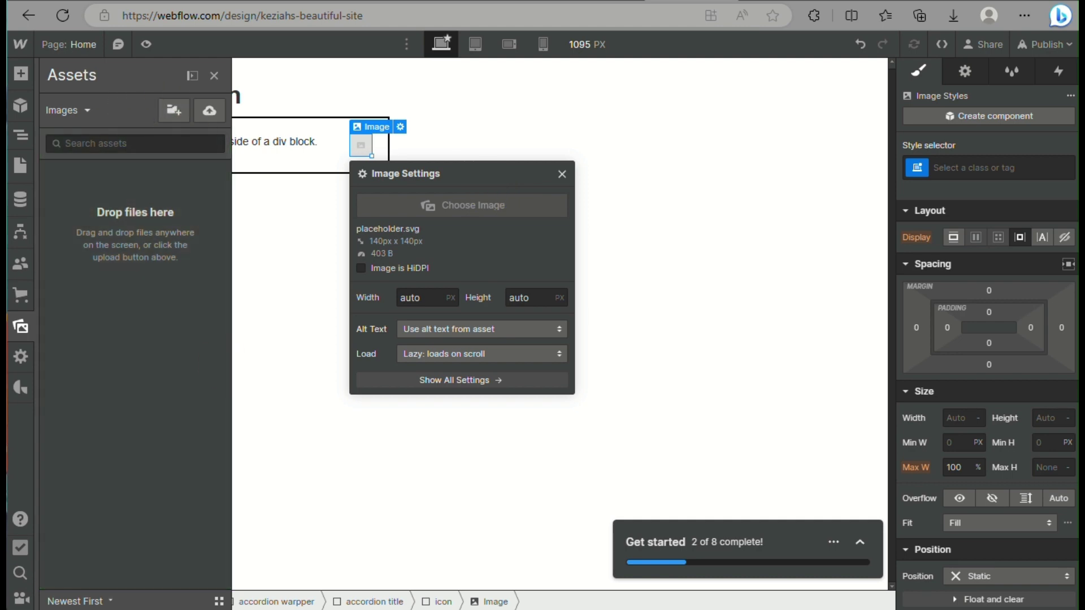
key("alt+Tab")
left_click(916, 317)
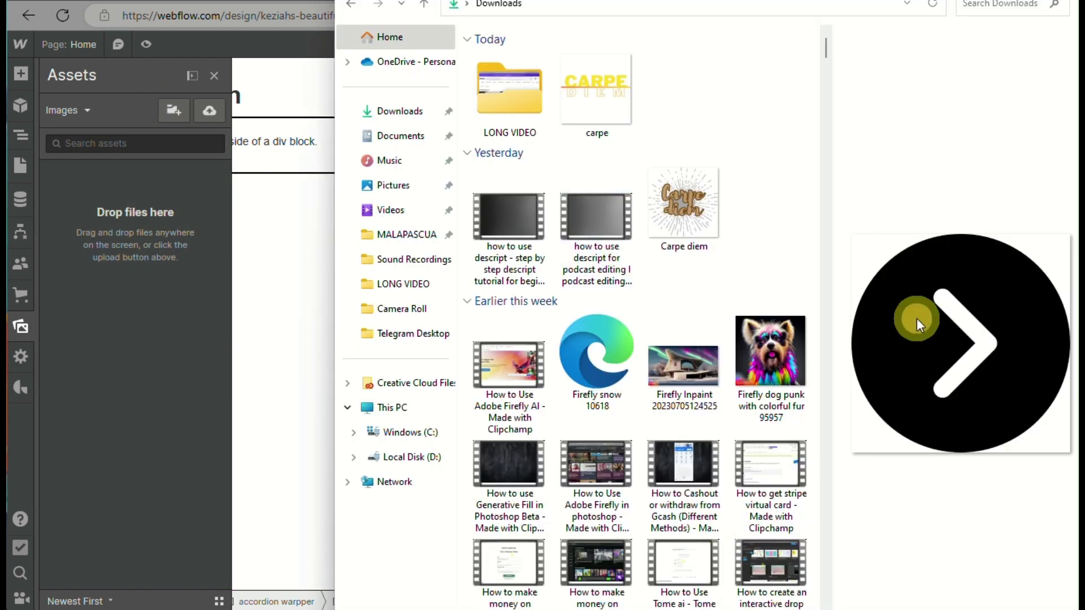
scroll(622, 339, "down", 5)
left_click(545, 342)
scroll(545, 342, "down", 15)
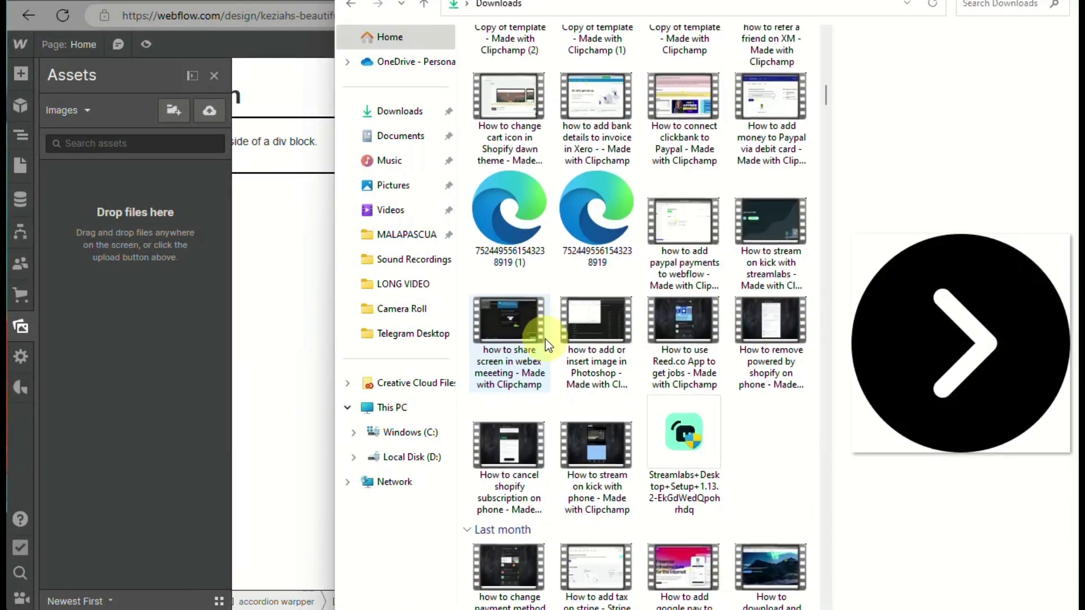
scroll(545, 342, "down", 10)
left_click_drag(777, 249, 117, 365)
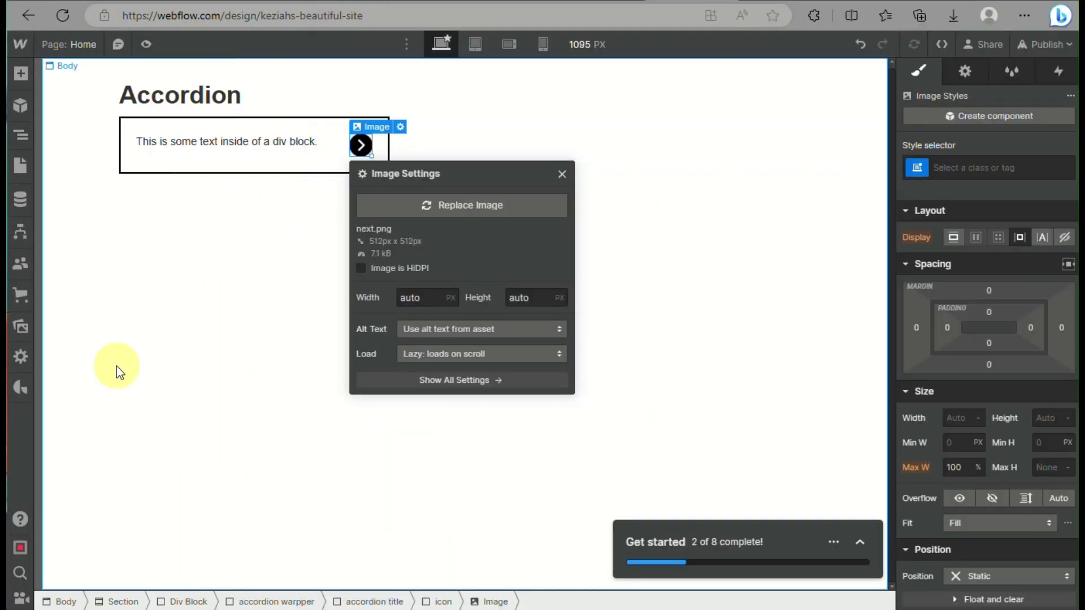
Step: Keep next.png as the icon image and select the accordion warpper block
left_click(562, 175)
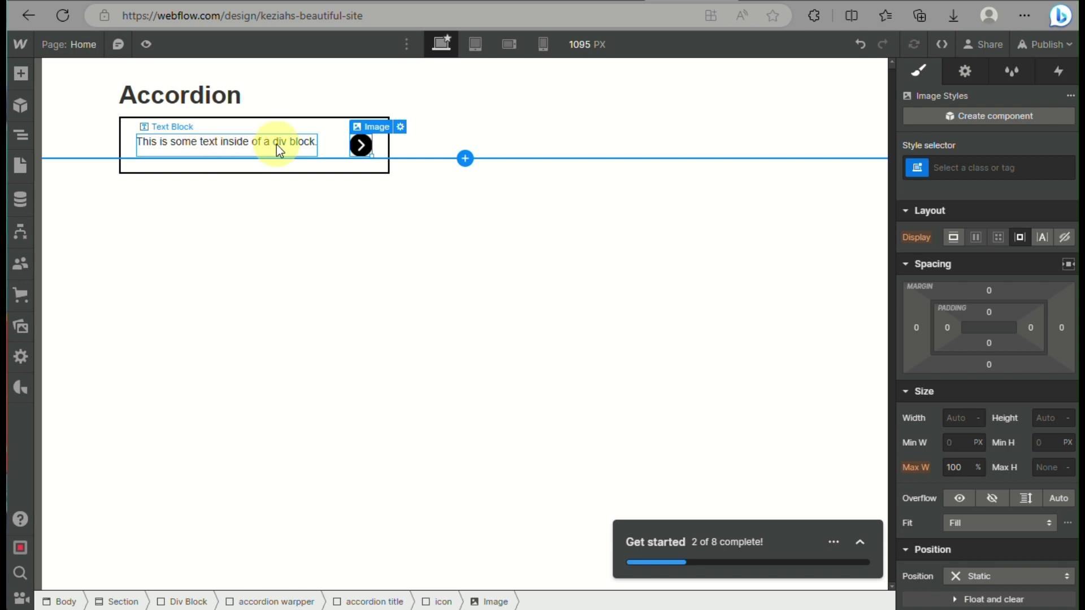
left_click_drag(361, 144, 133, 122)
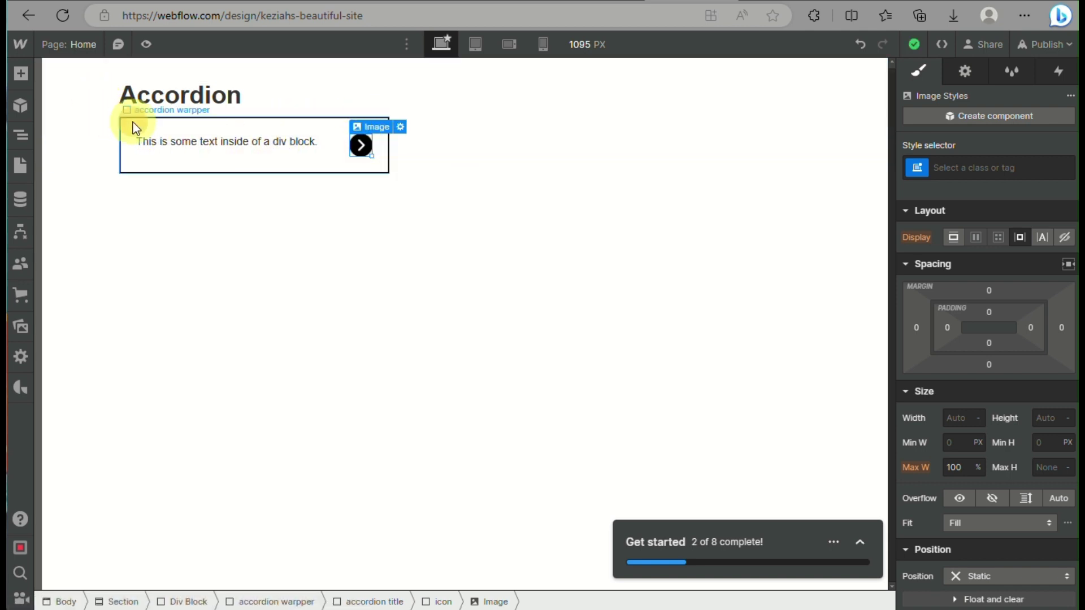
left_click(133, 122)
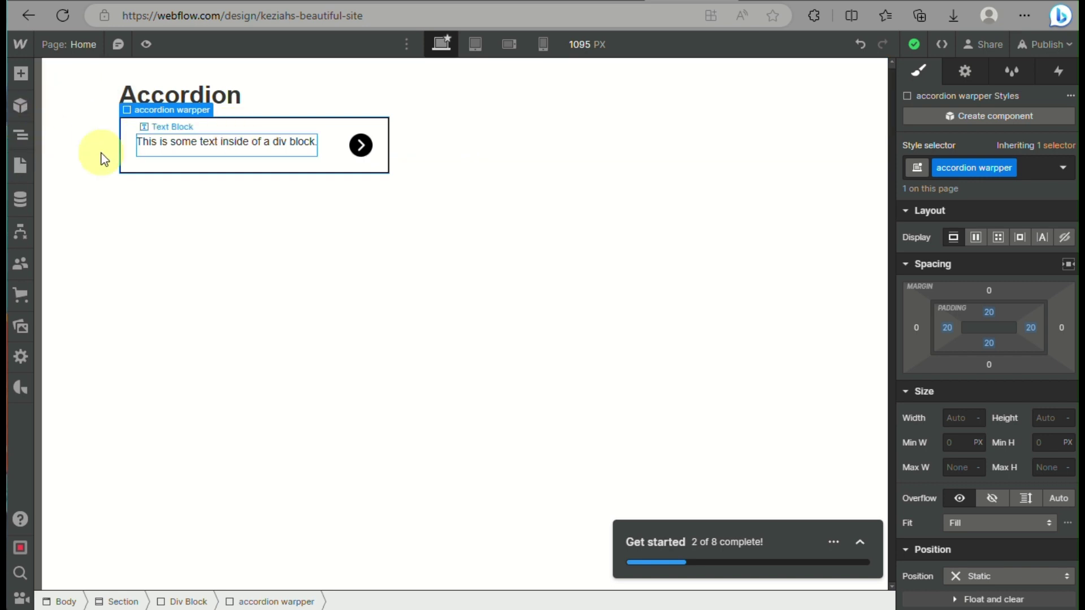
left_click(19, 69)
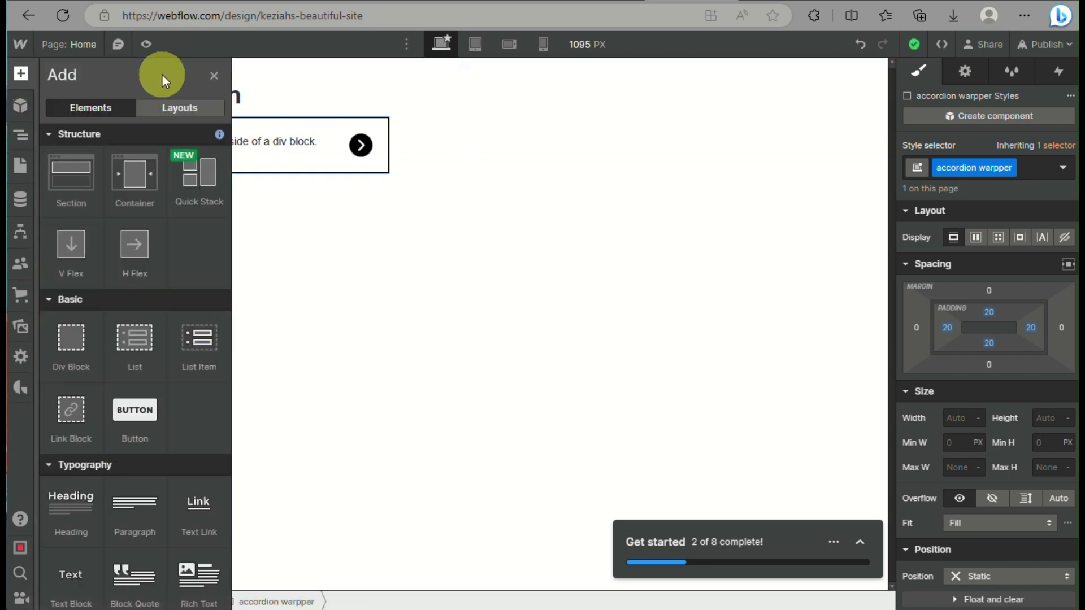
Step: Add a Div Block below the title and give it the new class 'accordion paragraph'
left_click(71, 339)
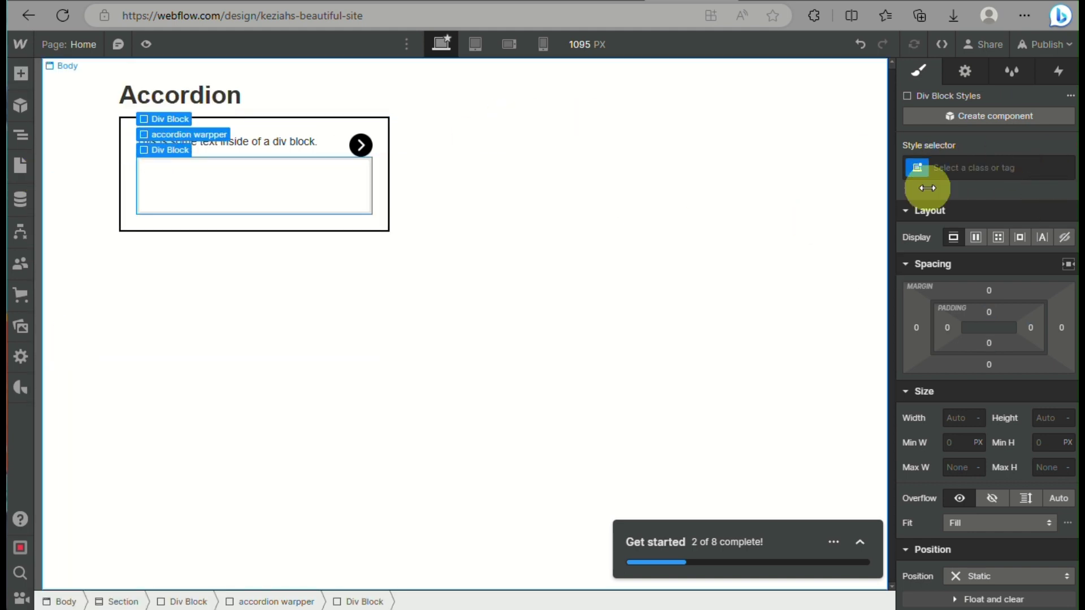
left_click(1000, 170)
type("a")
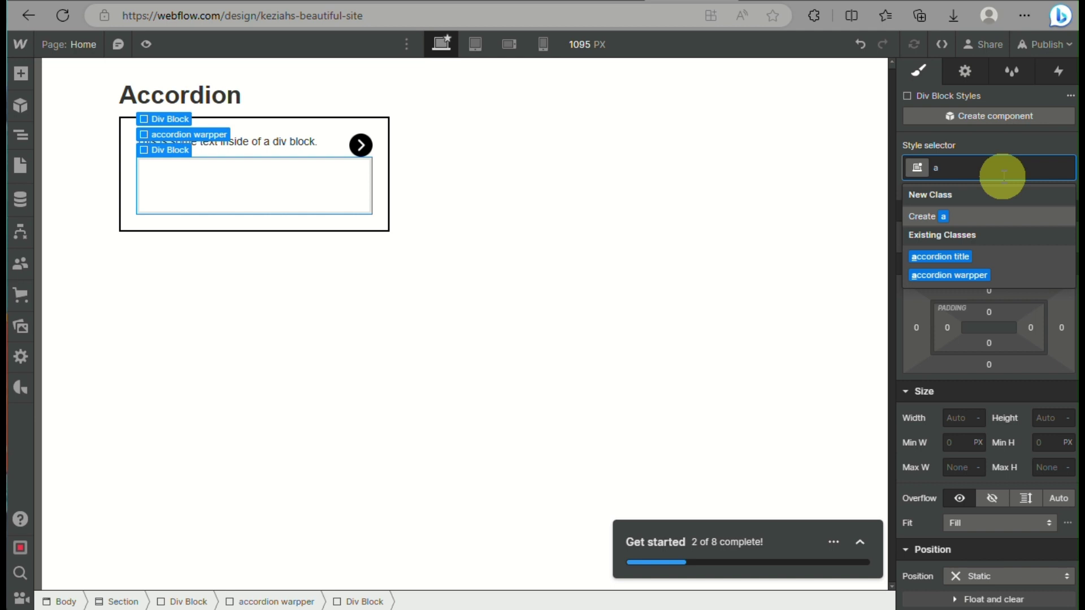
type("ccord")
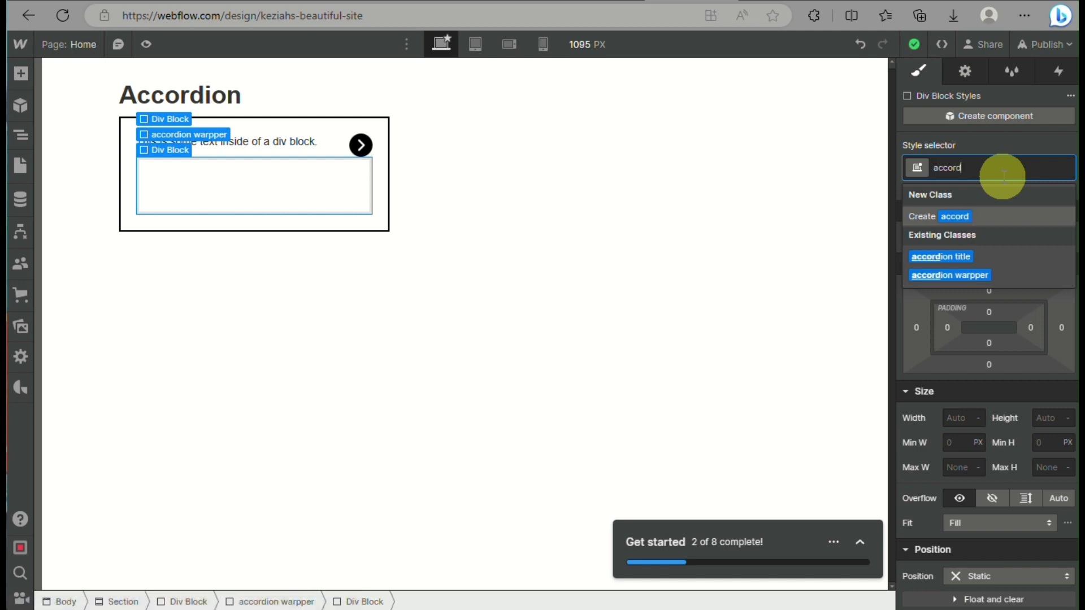
type("ion paragraph")
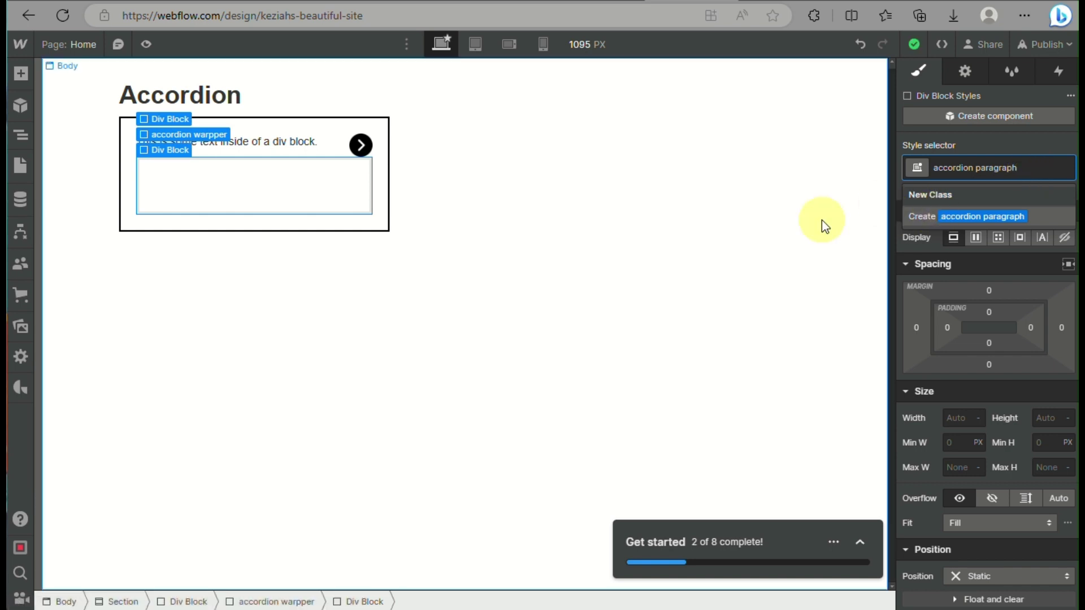
key("Return")
left_click(447, 200)
left_click(283, 191)
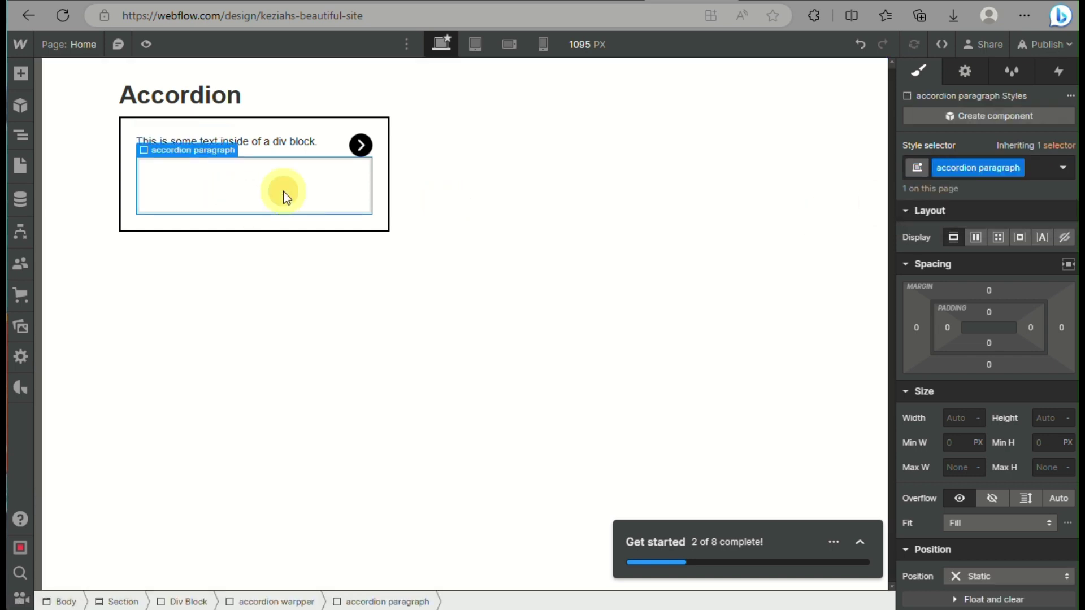
Step: Give the accordion paragraph block a 10 px top margin and add a Lorem ipsum paragraph inside it
left_click(991, 290)
left_click(987, 343)
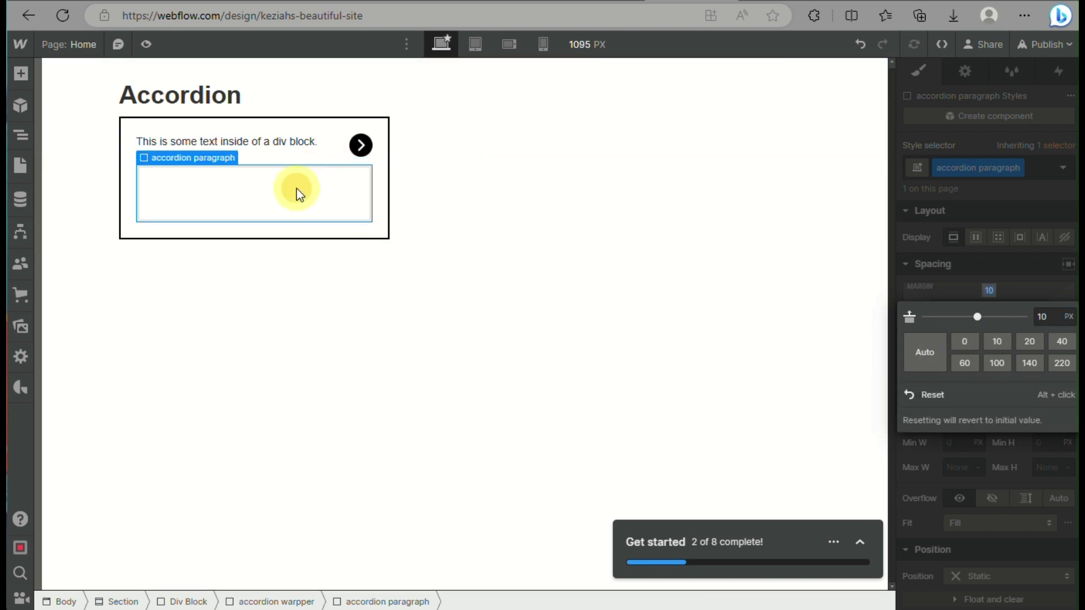
left_click(18, 75)
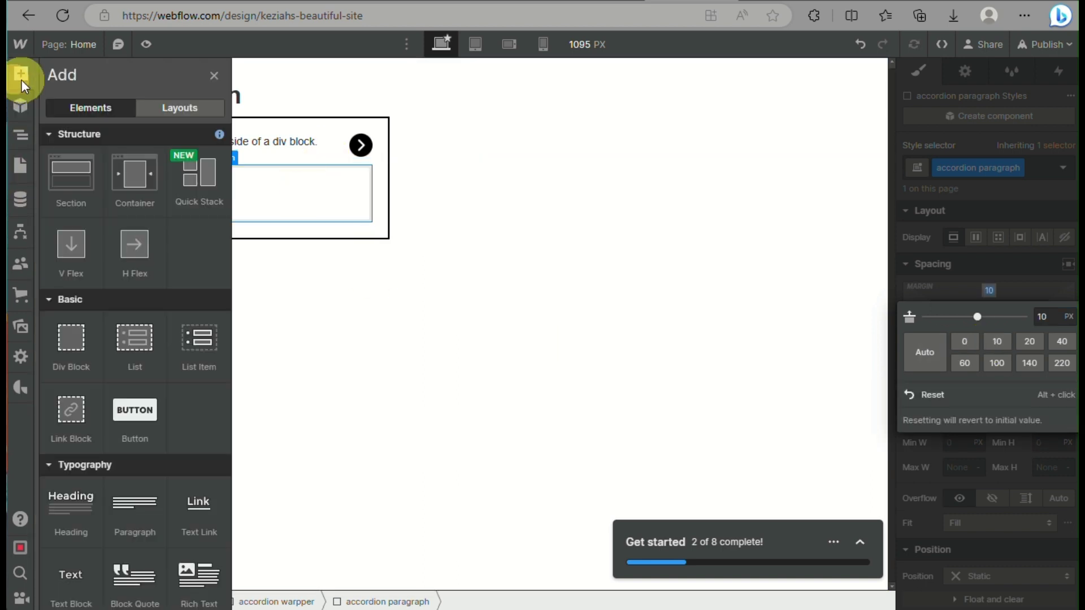
scroll(96, 461, "down", 3)
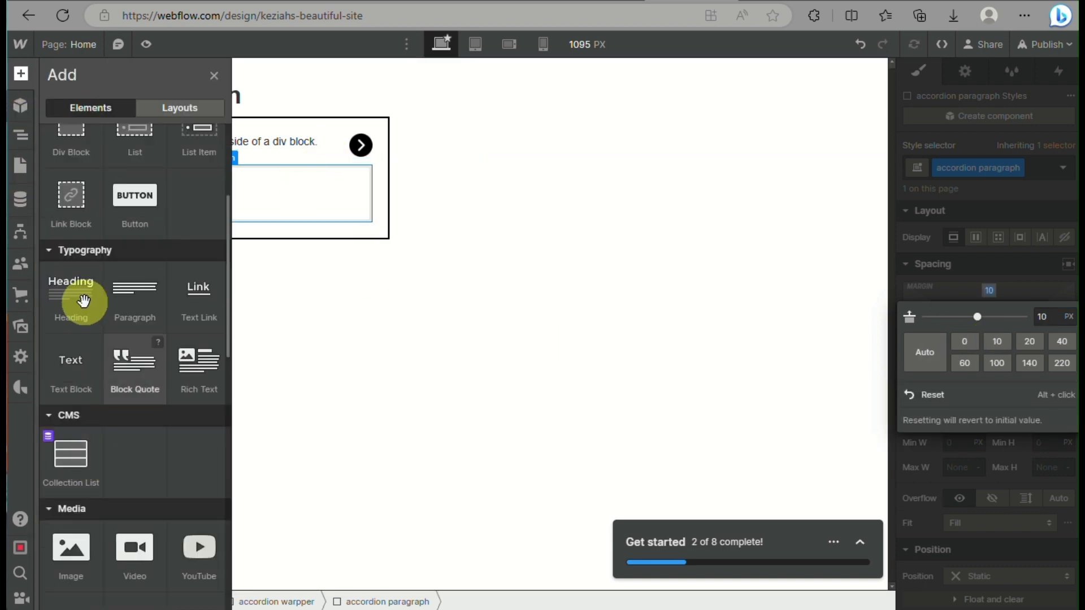
left_click(138, 295)
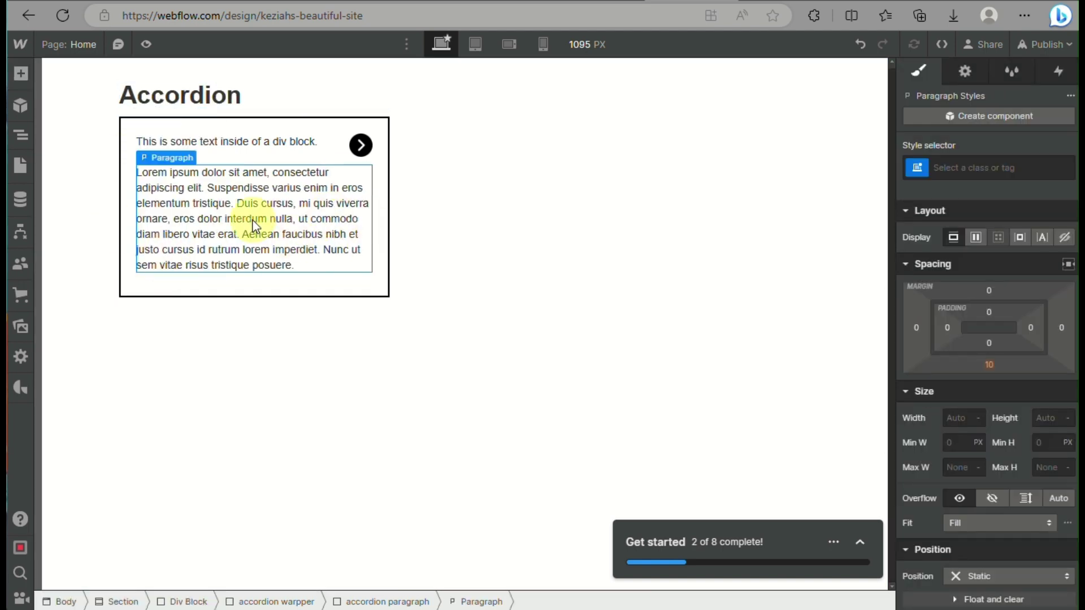
left_click_drag(253, 226, 356, 192)
Step: Hide the Lorem ipsum paragraph to preview the collapsed state, then show it again
left_click(455, 189)
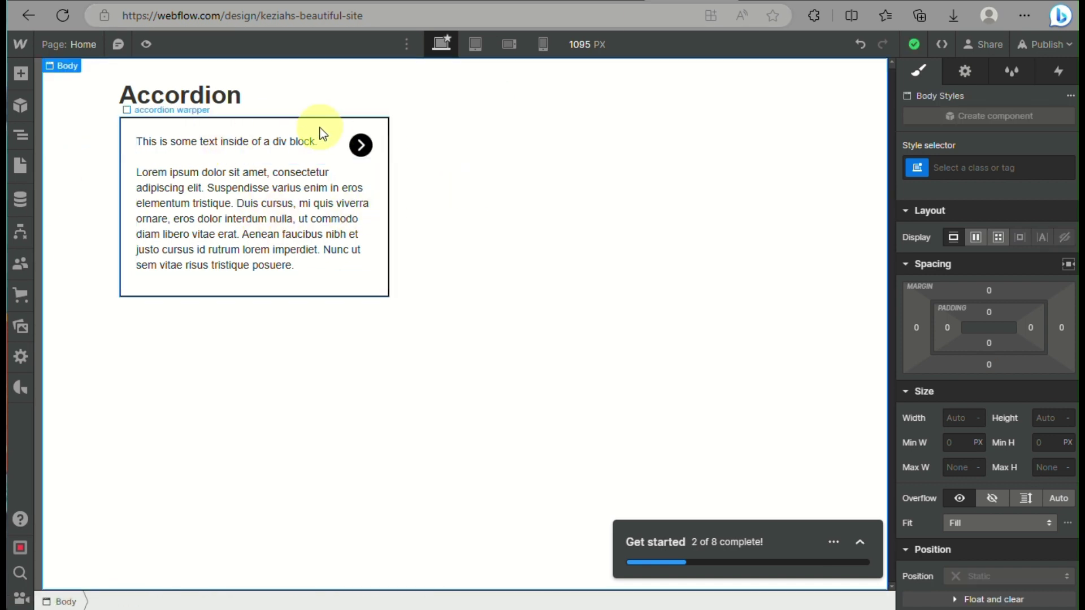
left_click(280, 211)
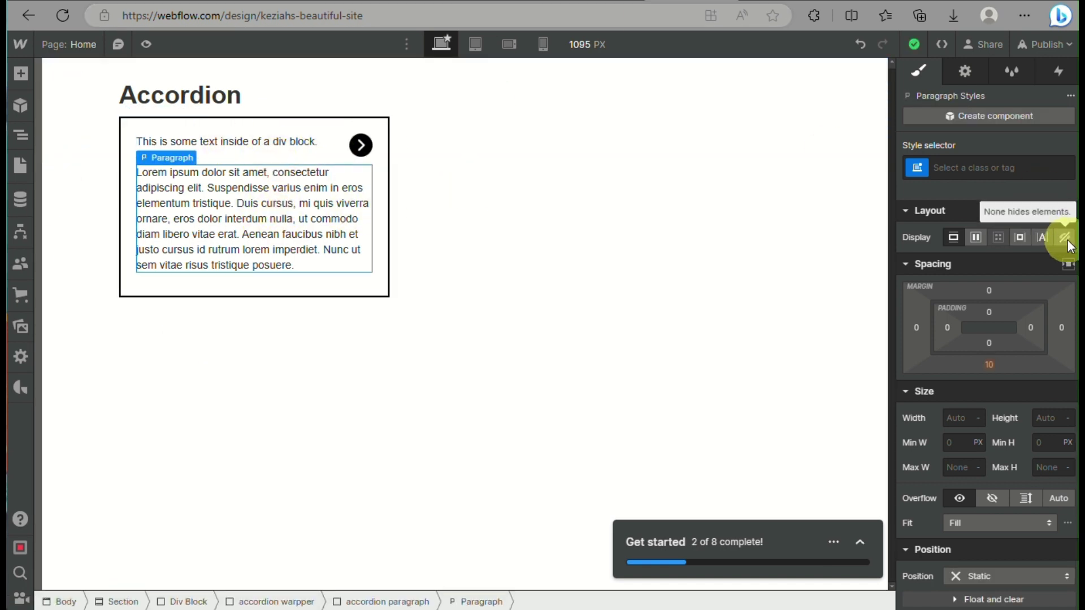
left_click(1067, 242)
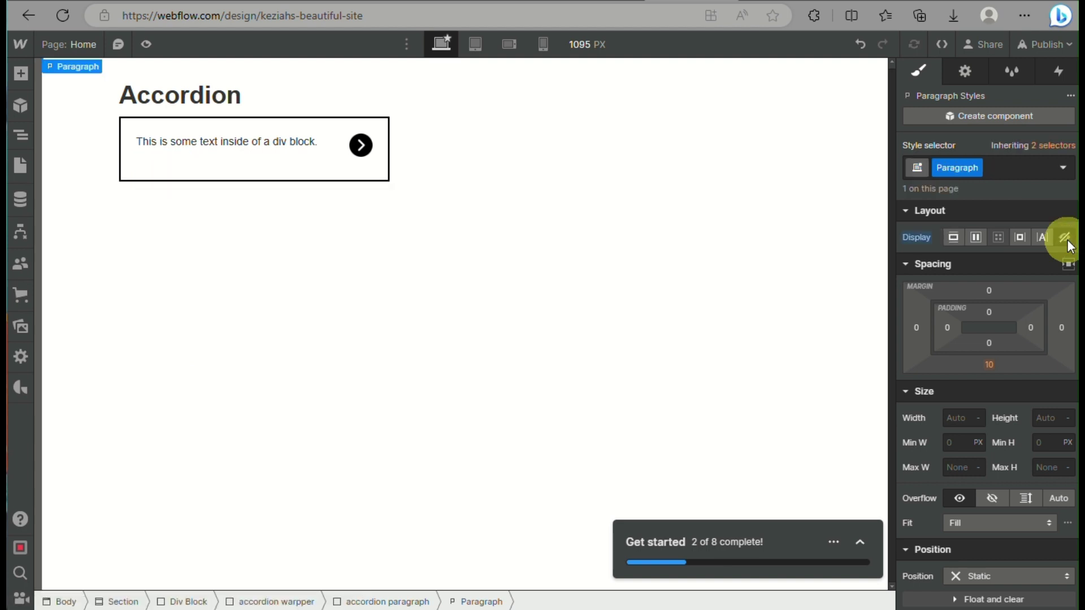
left_click(952, 236)
Step: Set the accordion warpper block's cursor to pointer
left_click(319, 281)
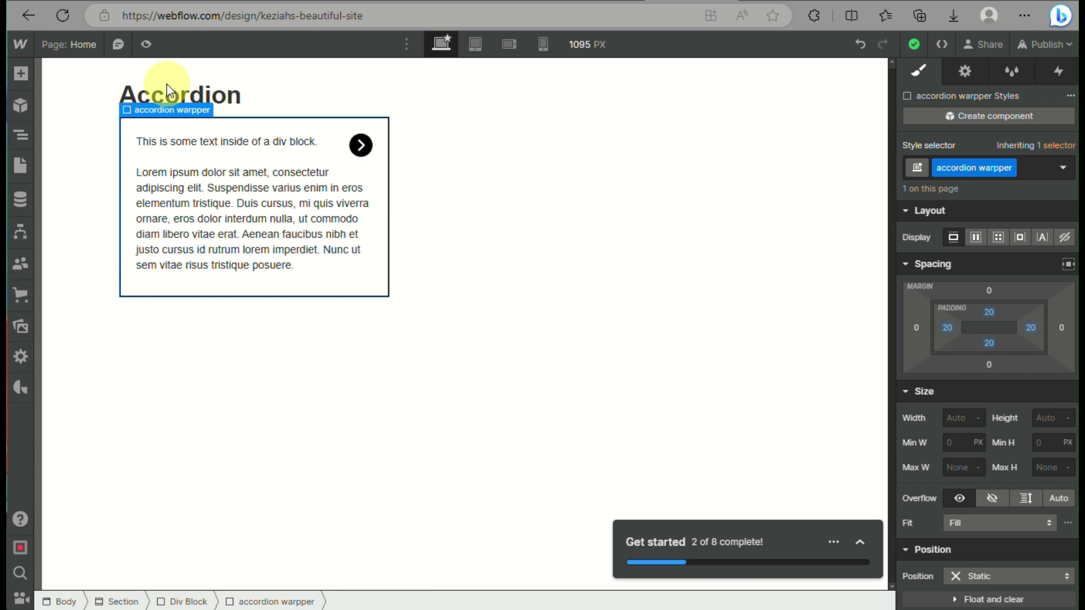
scroll(1008, 520, "down", 10)
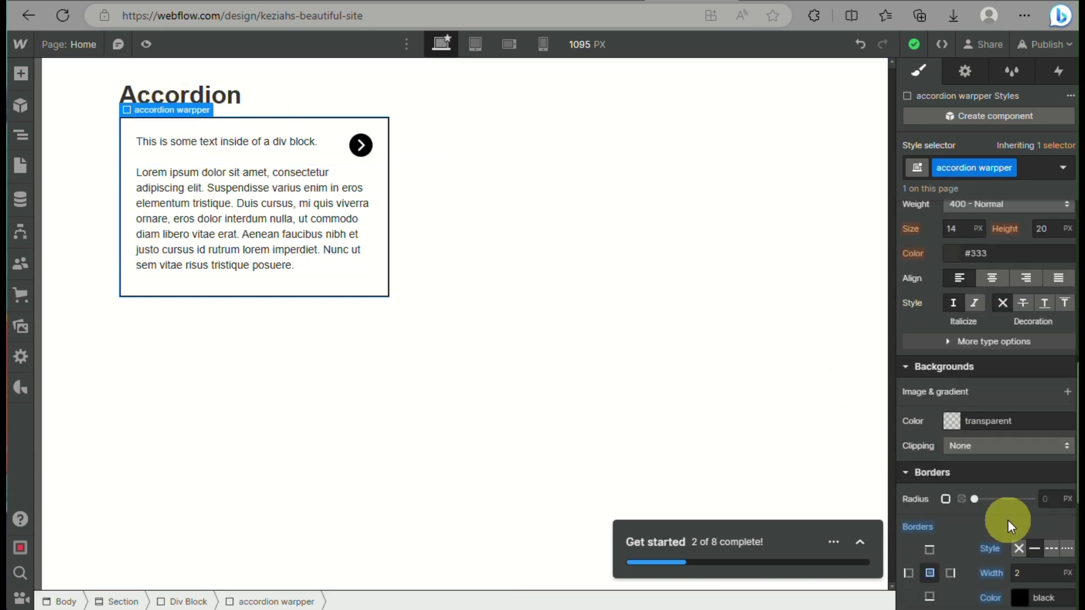
left_click(989, 565)
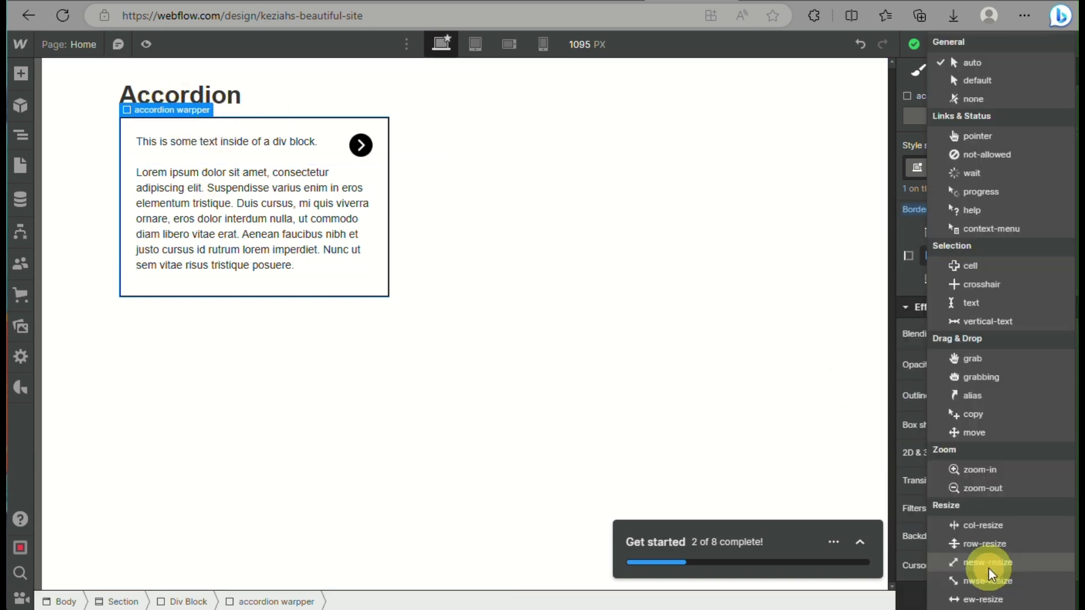
left_click(992, 141)
scroll(986, 371, "down", 10)
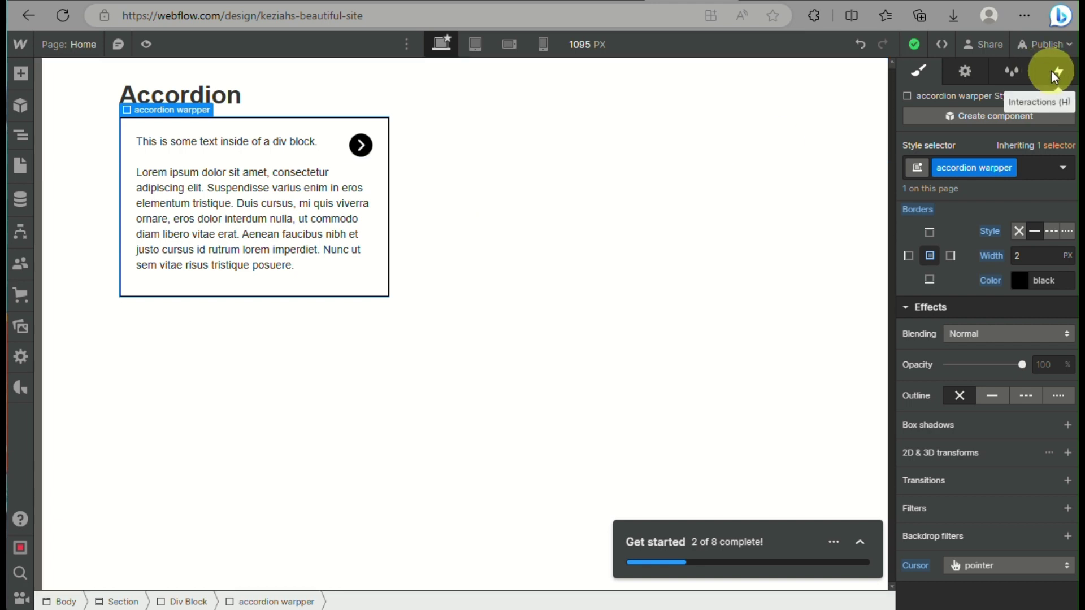
Step: Select the accordion paragraph in the Navigator and set its Display to none
left_click(231, 185)
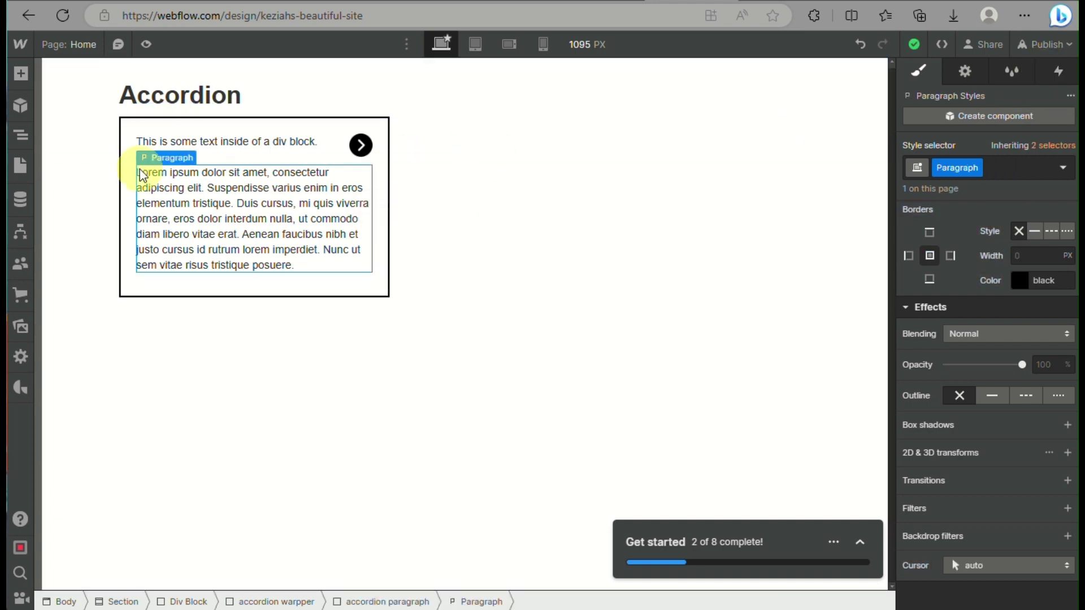
left_click(22, 141)
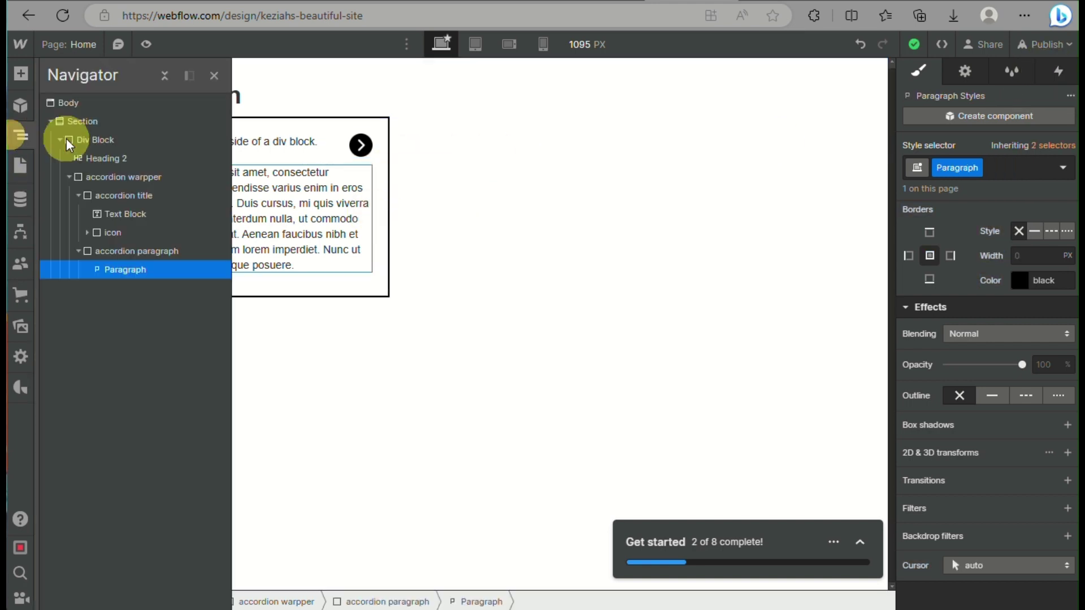
left_click(131, 257)
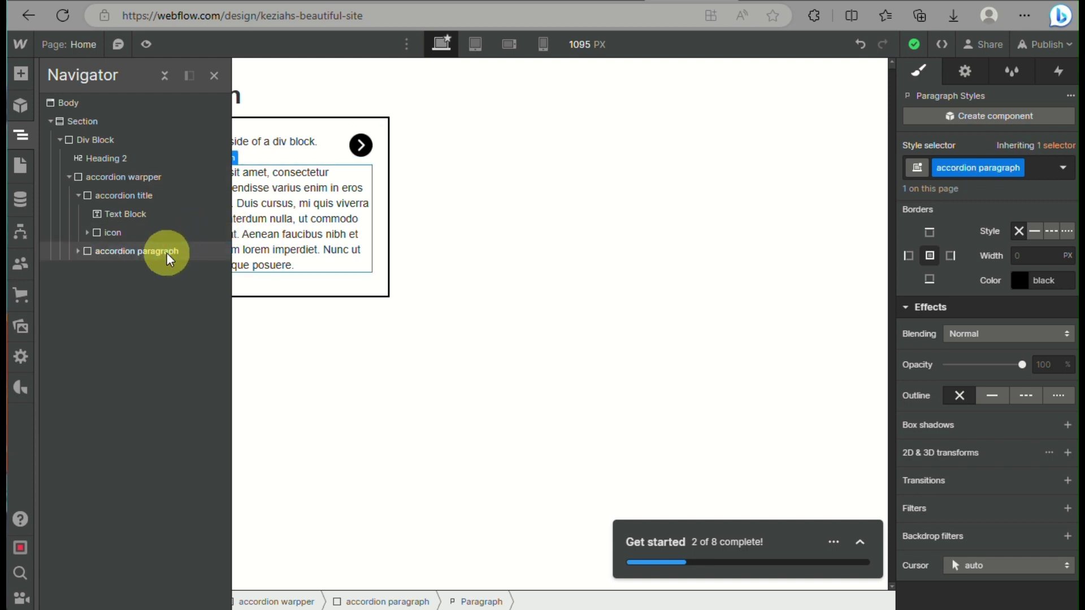
scroll(982, 229, "up", 10)
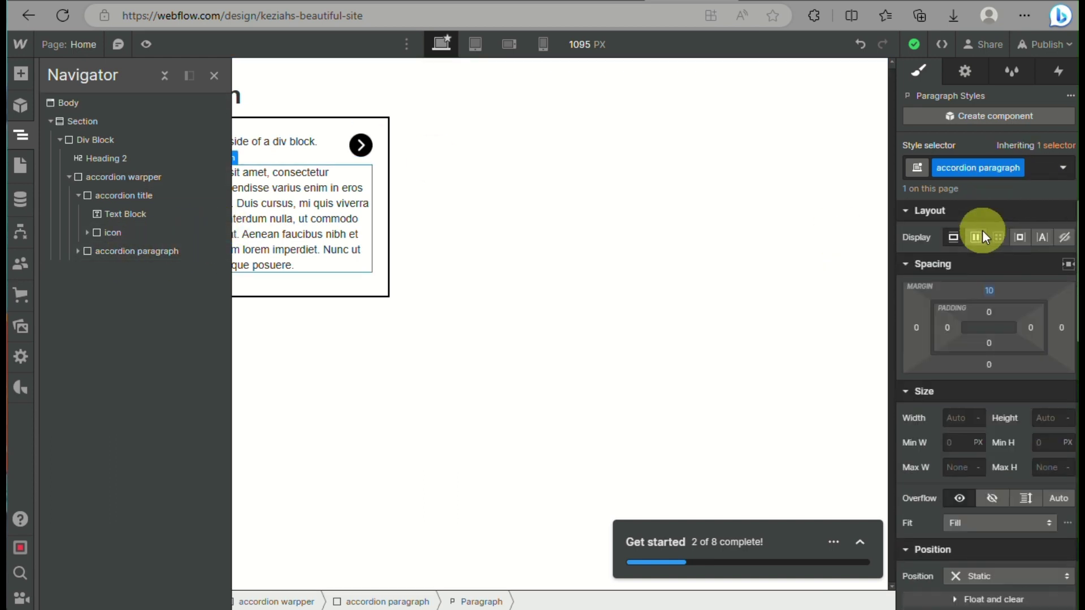
left_click(1064, 237)
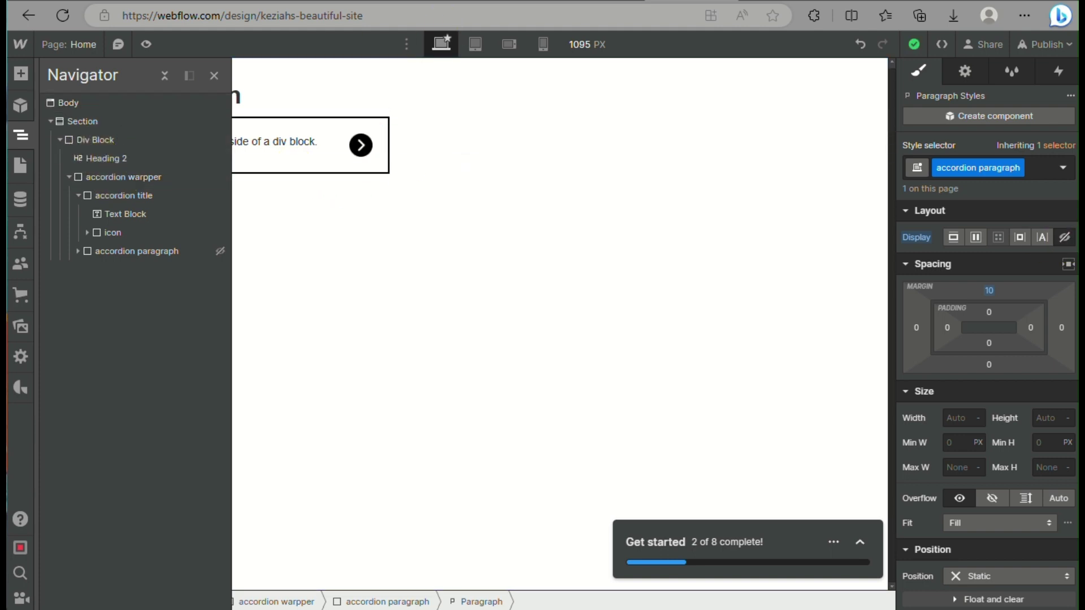
left_click(153, 195)
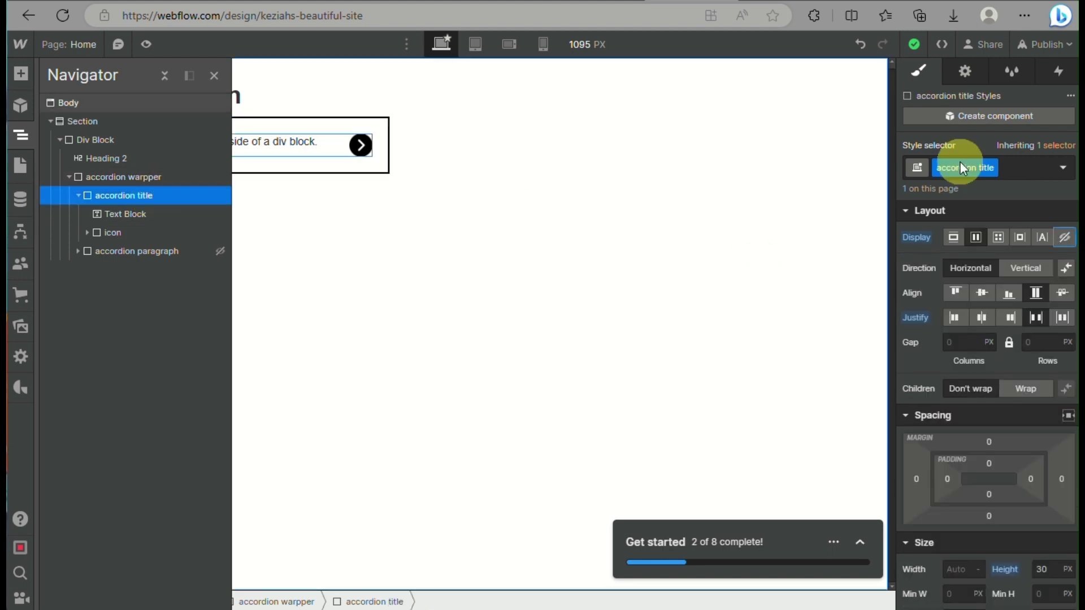
Step: Add a Mouse click (tap) trigger to the accordion title whose On 1st click is Start an animation
left_click(1058, 80)
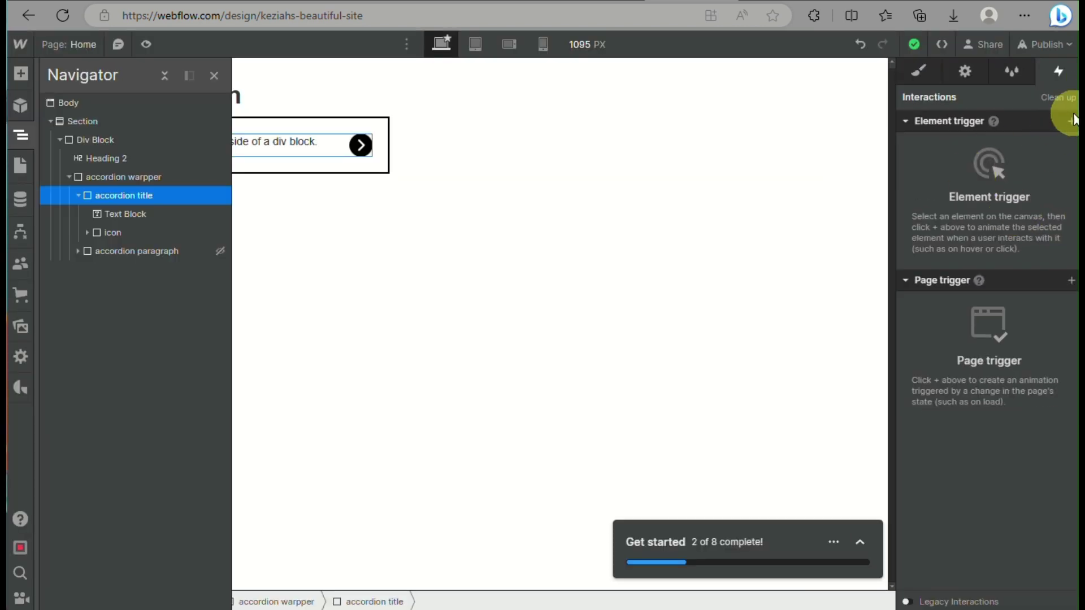
left_click(1071, 121)
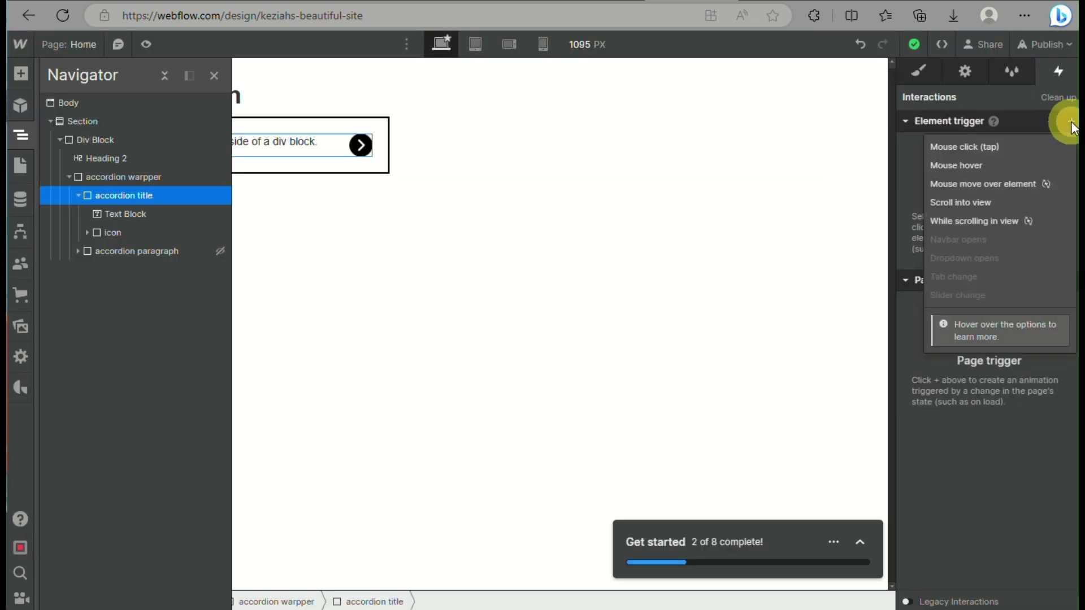
left_click(959, 148)
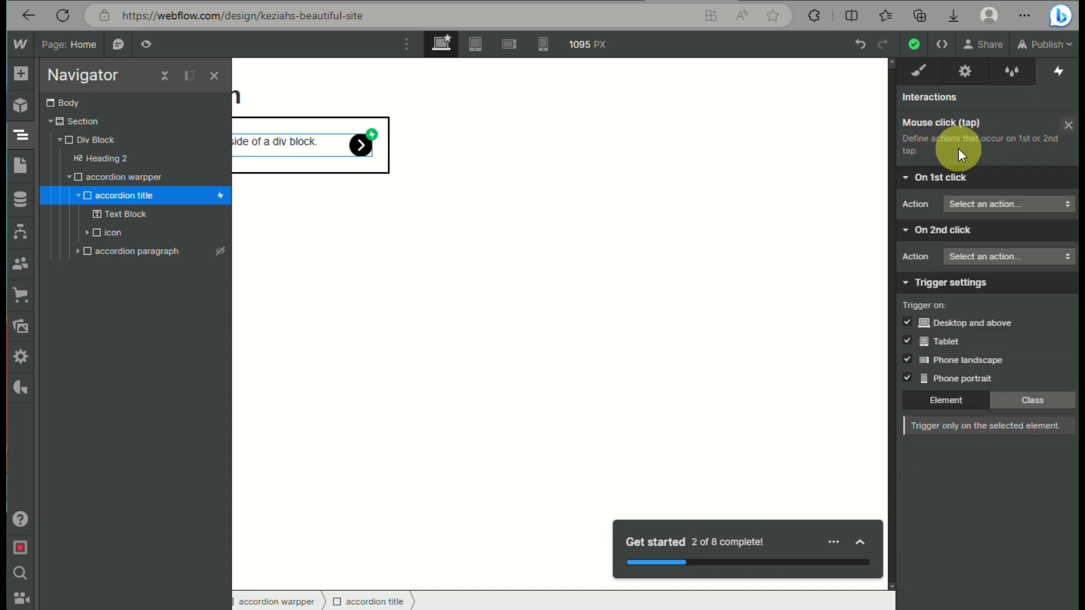
left_click(1025, 202)
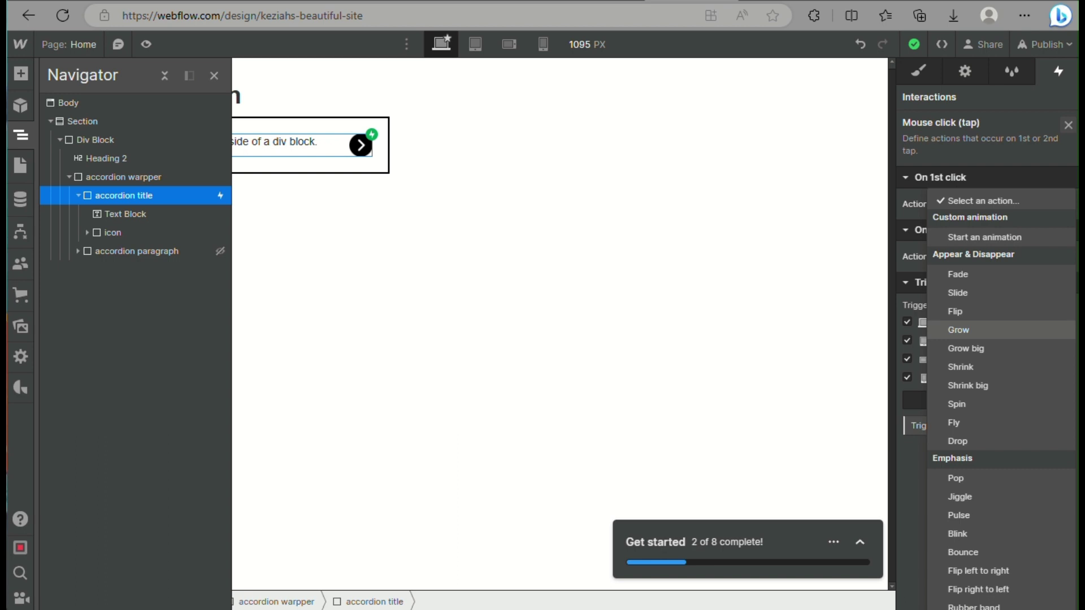
left_click(1001, 240)
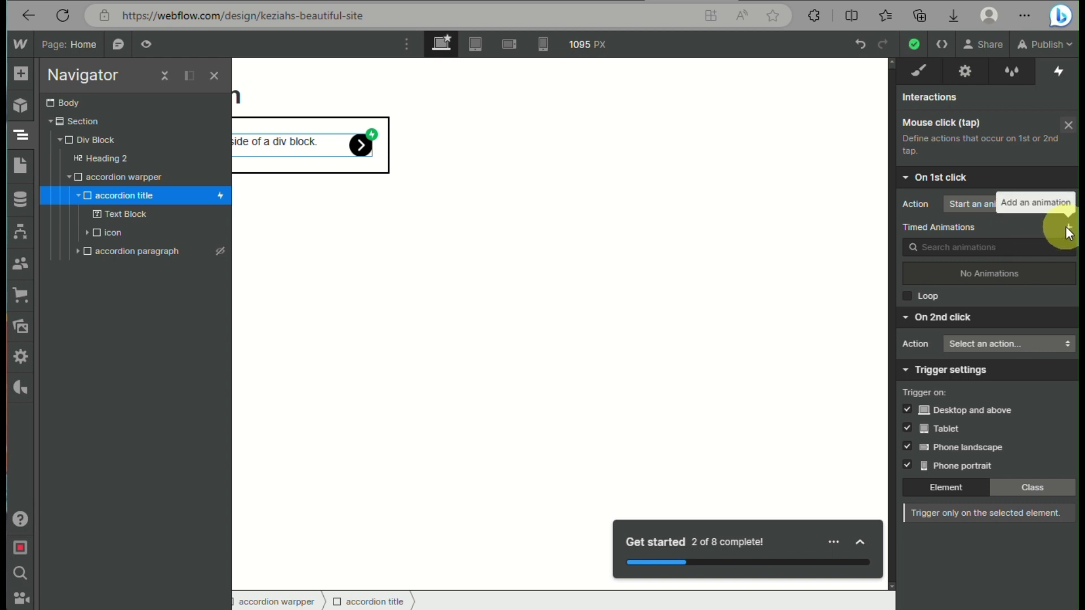
Step: Create a new timed animation and rename it 'open'
left_click(1068, 231)
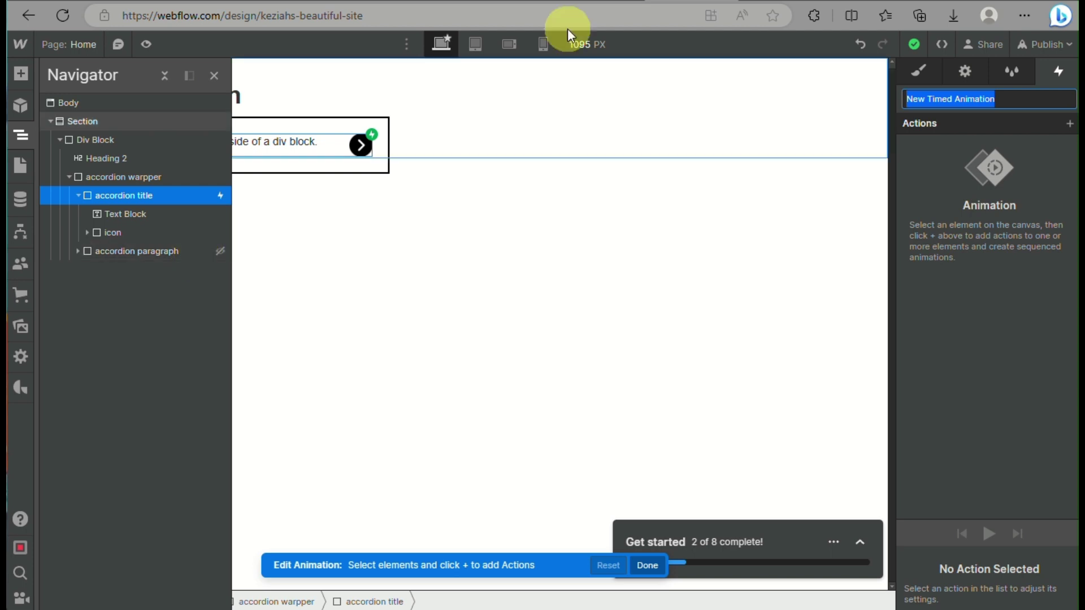
triple_click(1027, 96)
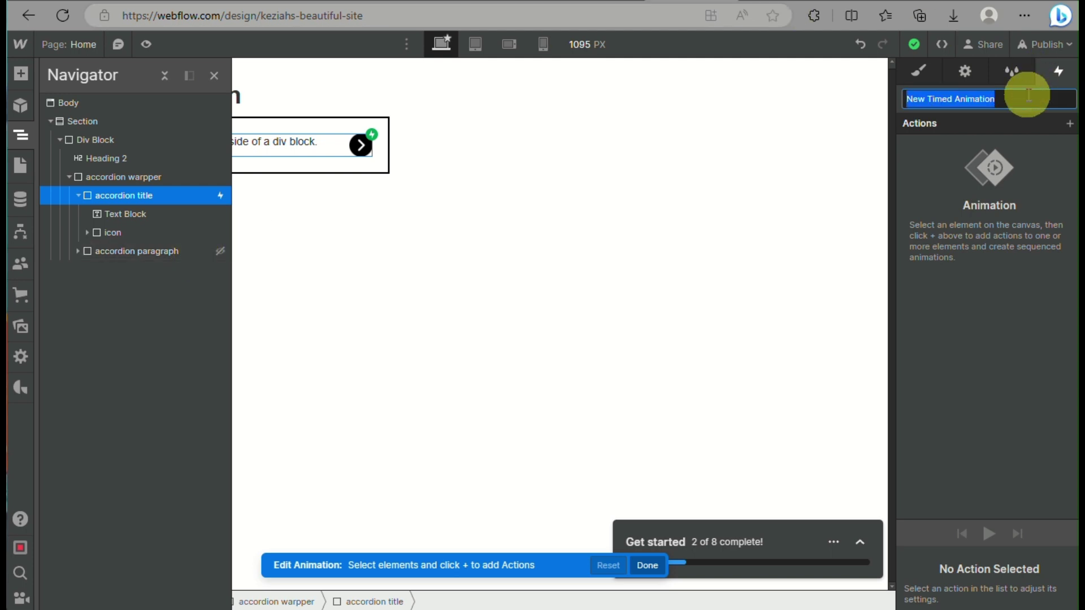
type("open")
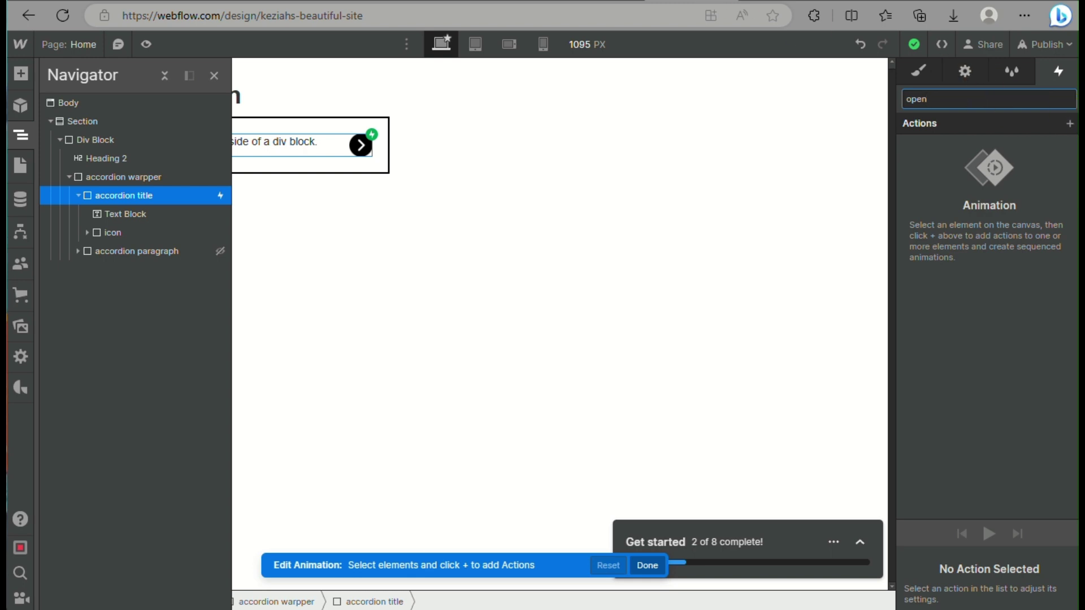
key("Return")
Step: Add a Hide/Show action aimed at the title, then discard it
left_click(1070, 123)
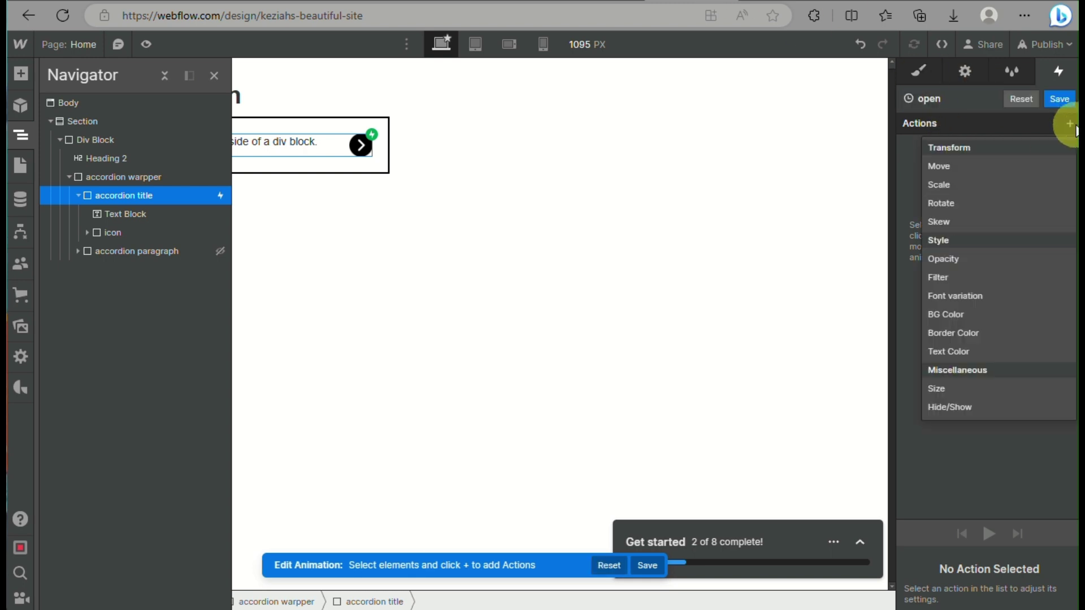
left_click(953, 408)
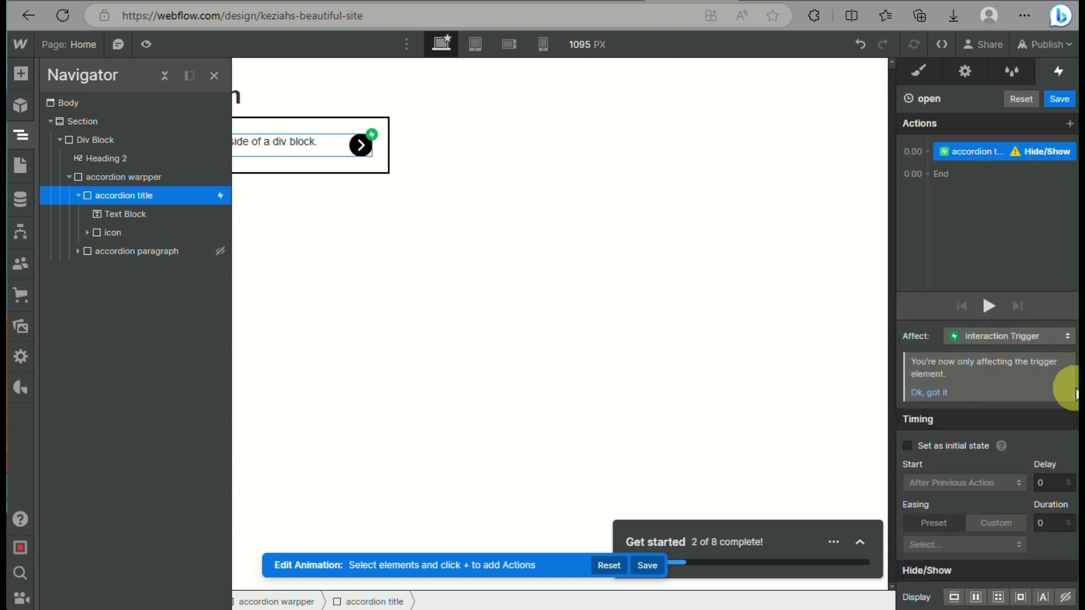
left_click(926, 395)
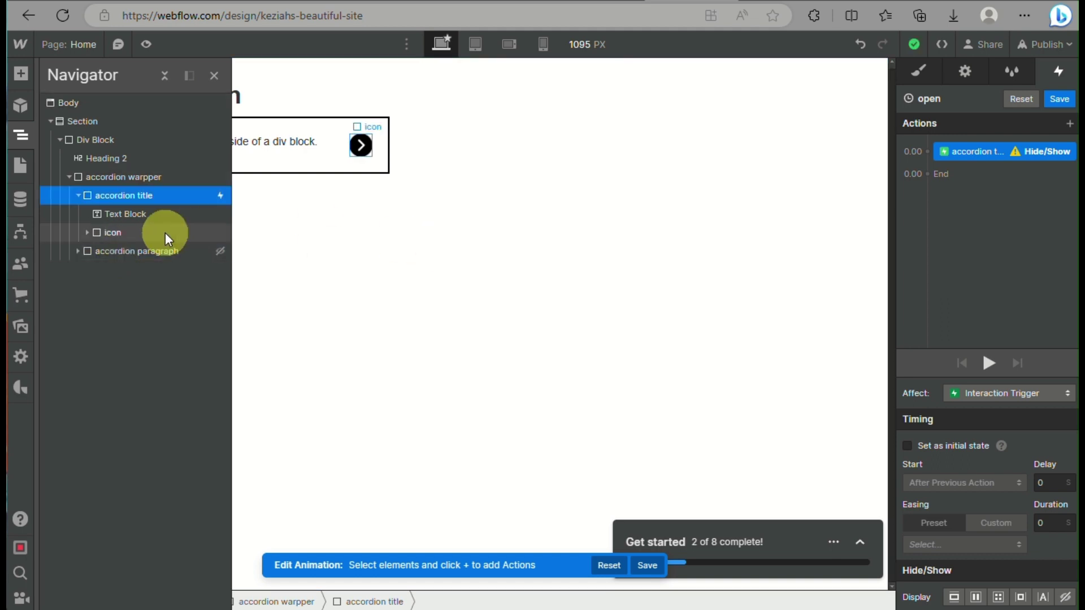
left_click(1019, 99)
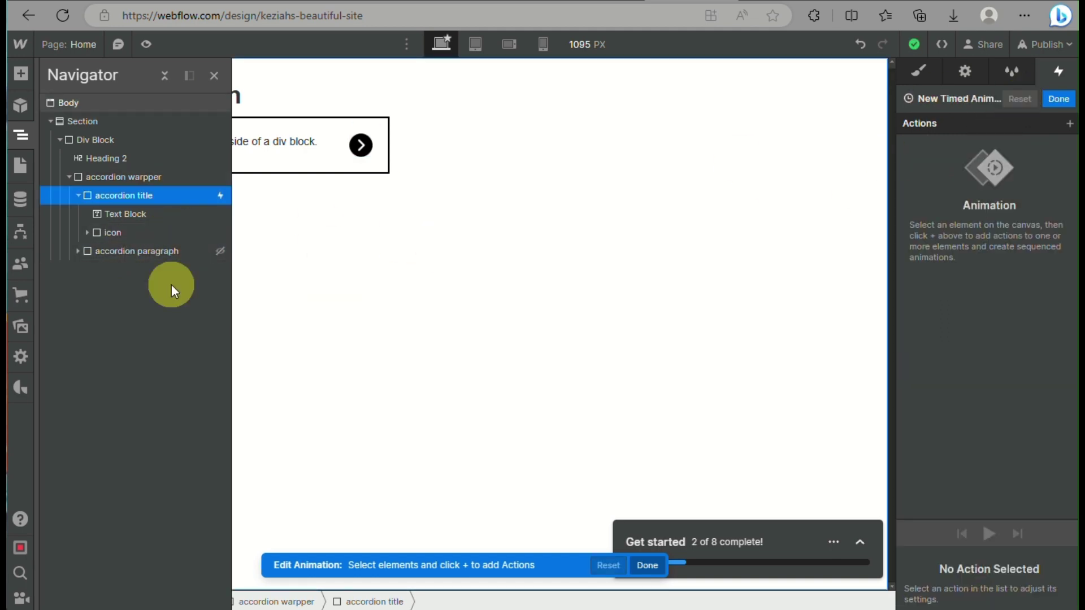
Step: Save the animation with a Hide/Show action targeting accordion paragraph, then preview the page
left_click(141, 251)
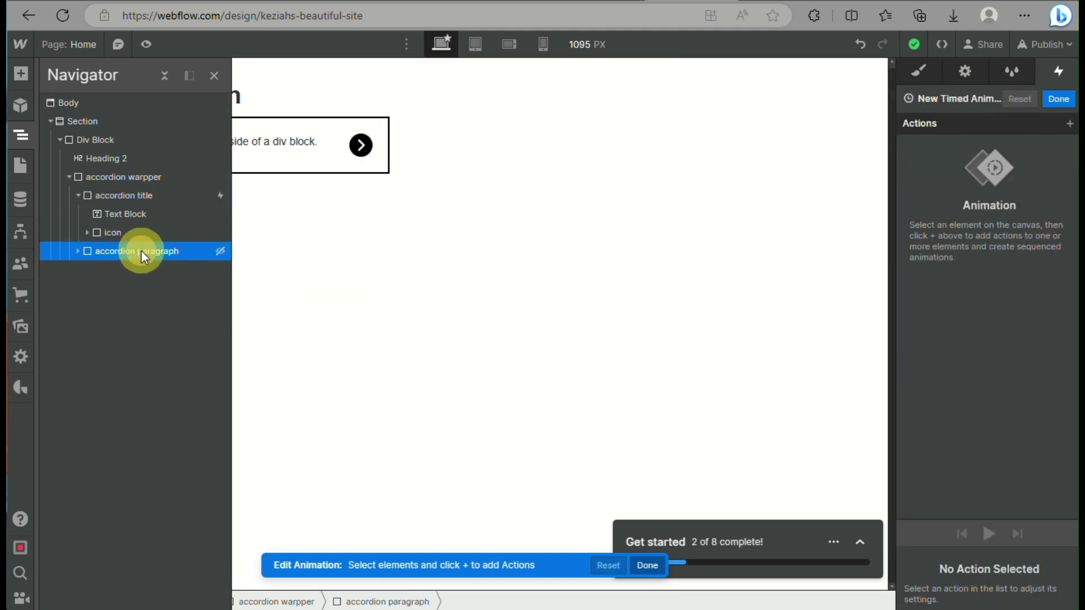
left_click(1069, 123)
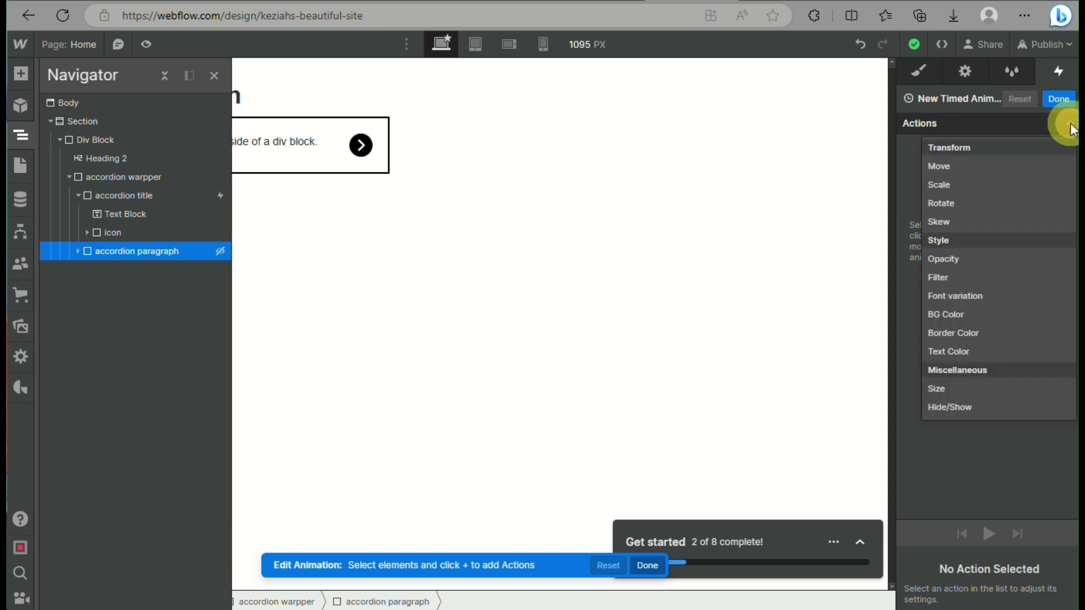
left_click(974, 406)
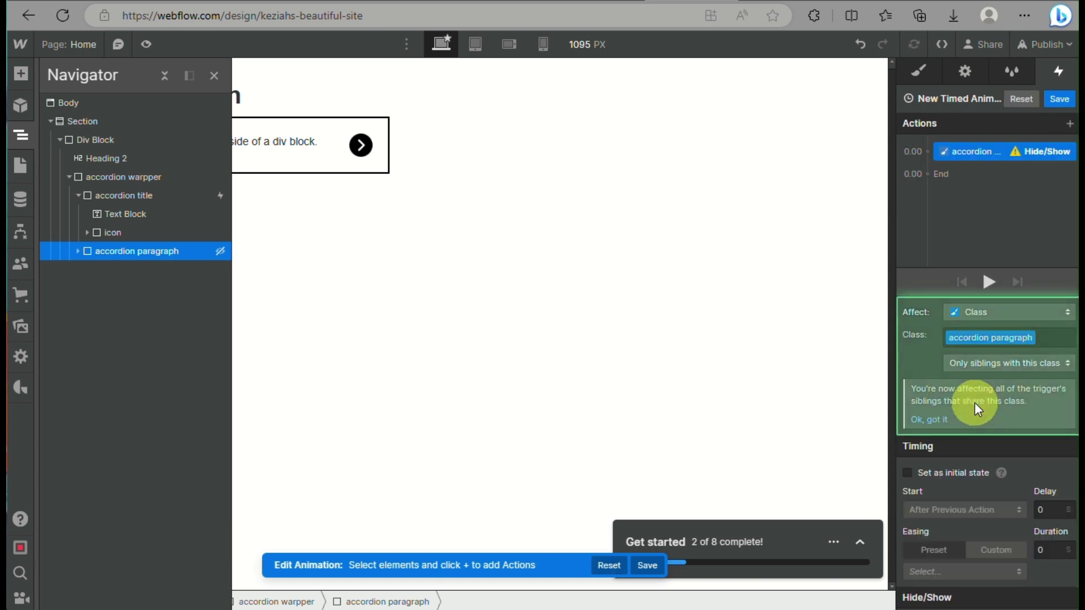
left_click(929, 420)
left_click(1059, 98)
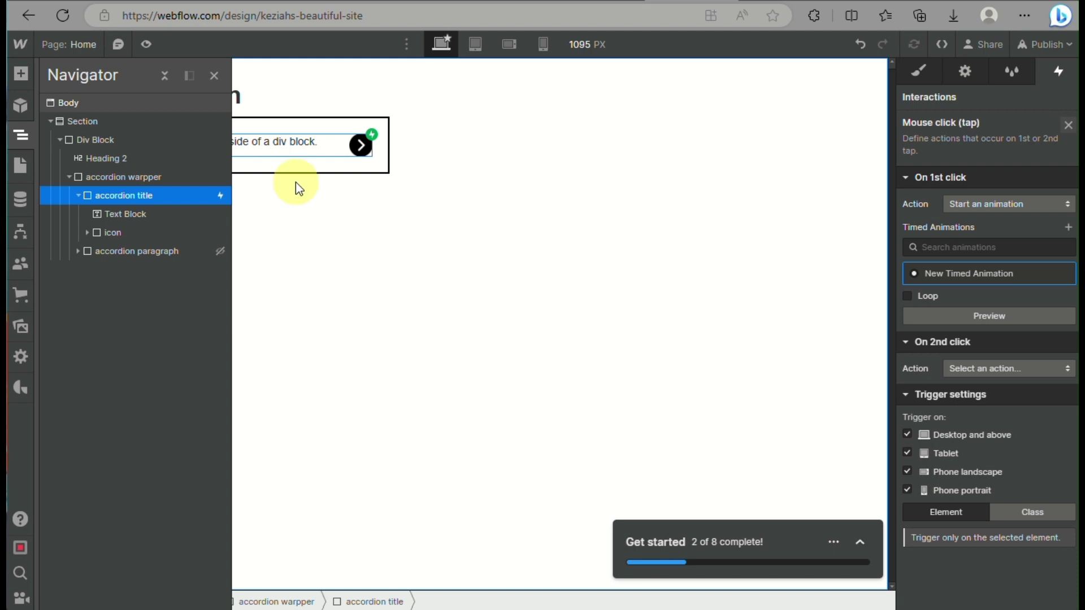
left_click(343, 265)
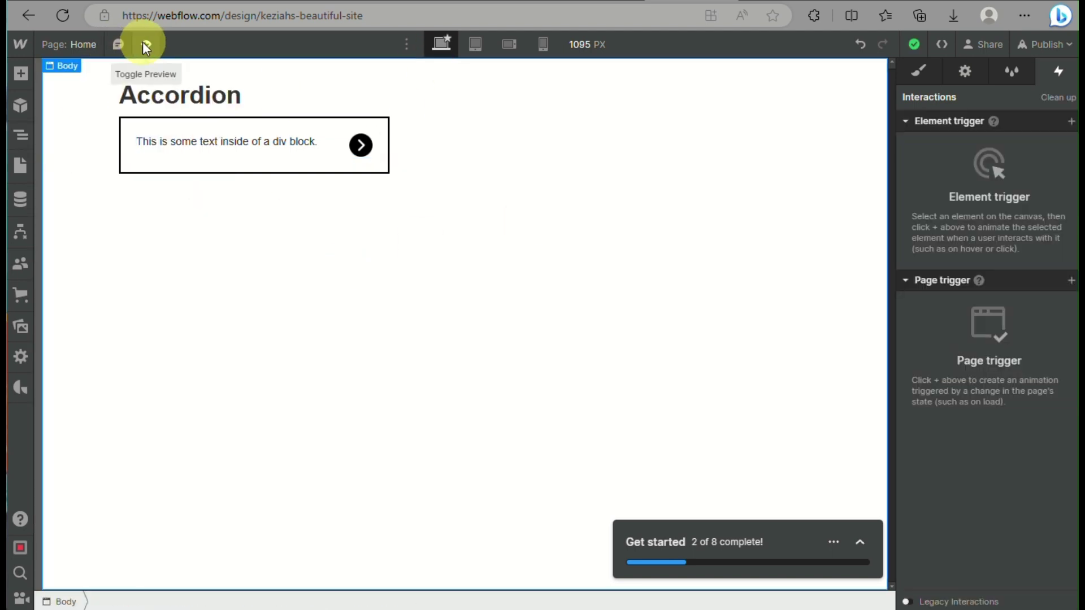
left_click(146, 45)
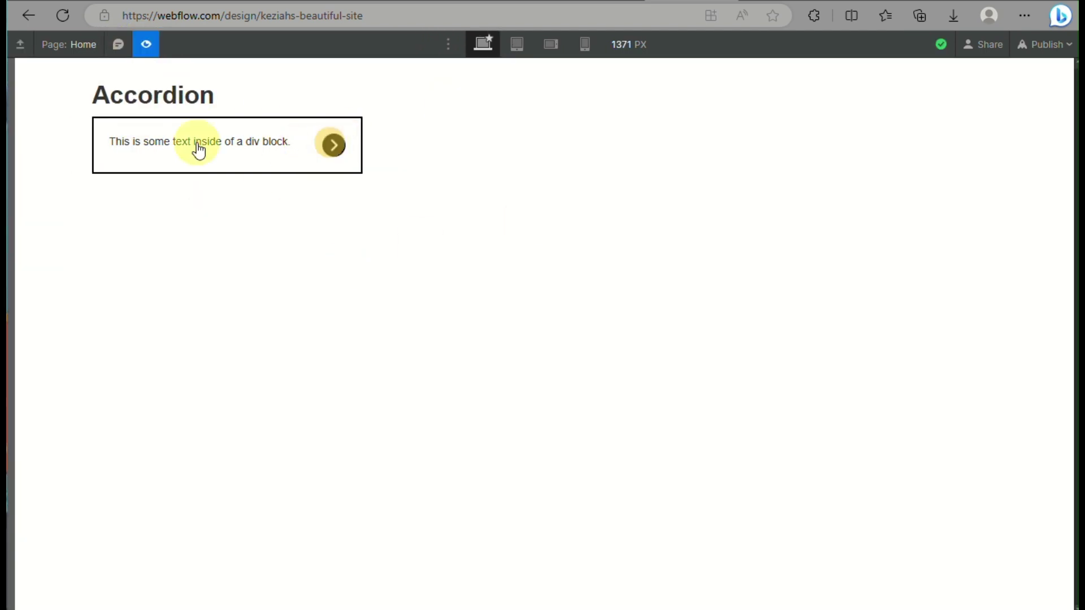
Step: Exit preview and attach a new Mouse click (tap) trigger to the accordion title
key("ctrl+shift+p")
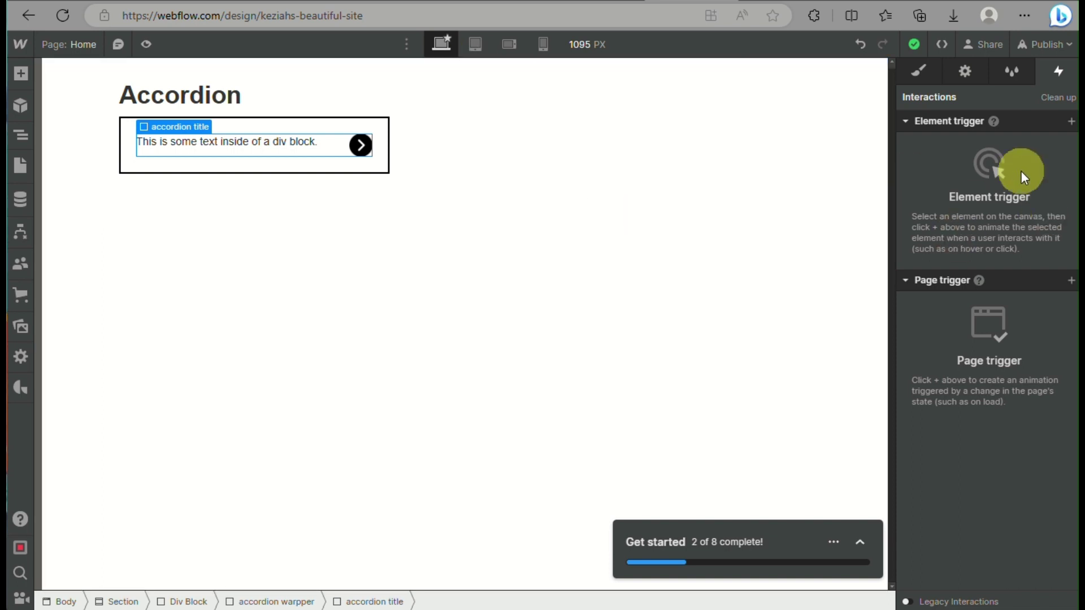
left_click(1070, 122)
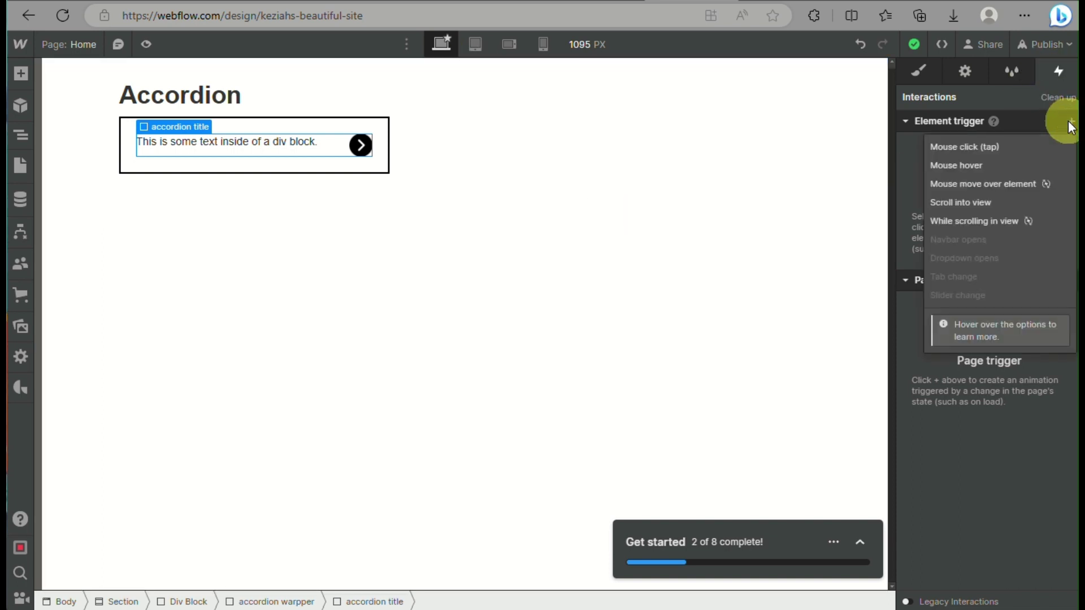
left_click(1001, 146)
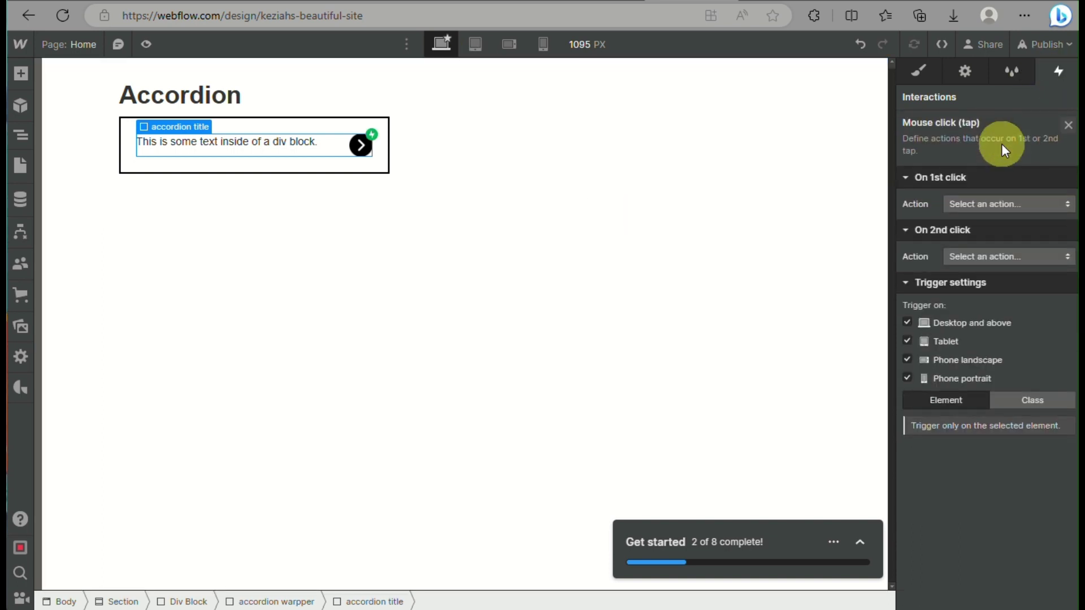
Step: Set On 1st click to Start an animation, delete the old timed animation, and create a new one
left_click(997, 205)
left_click(992, 239)
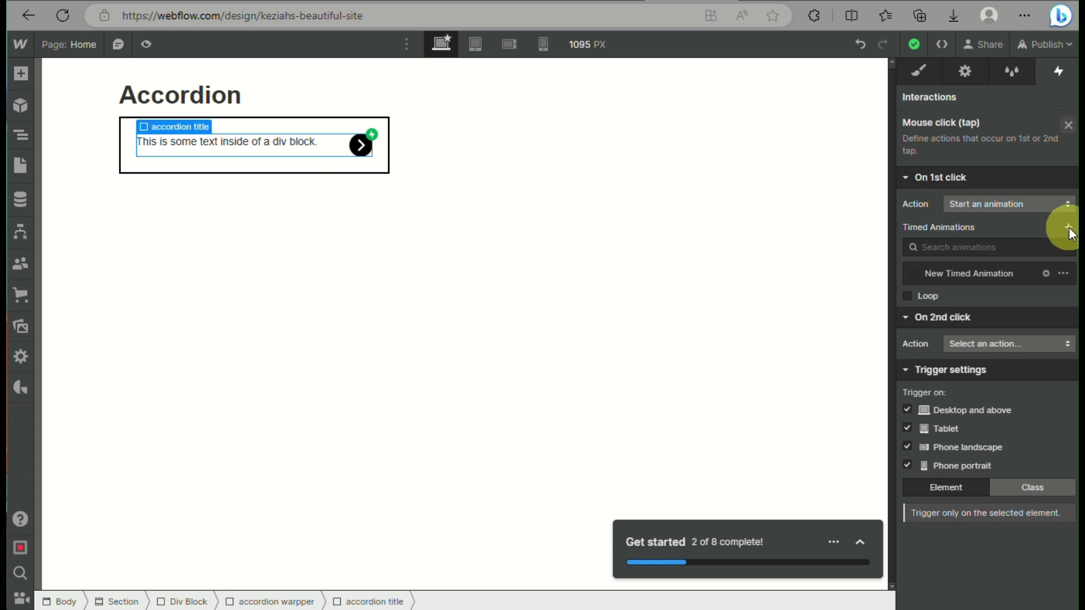
left_click(919, 273)
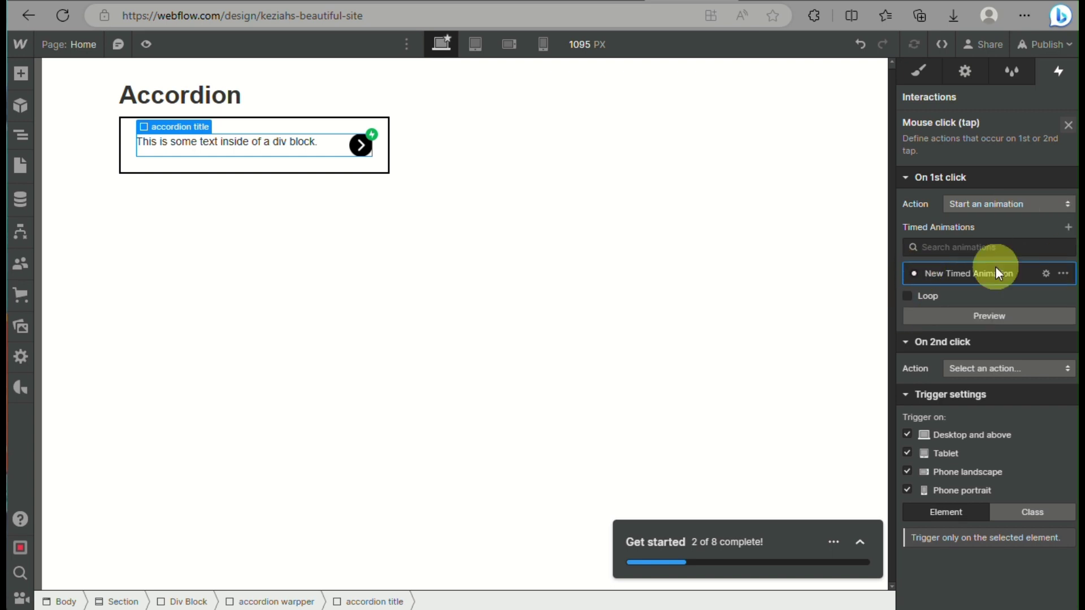
left_click(1046, 273)
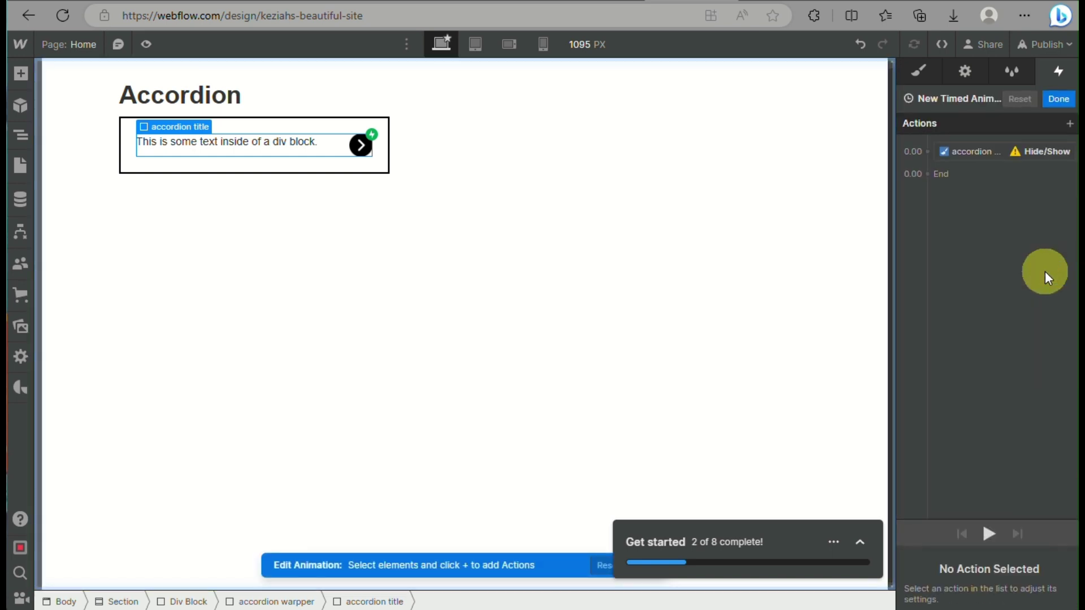
left_click(1051, 99)
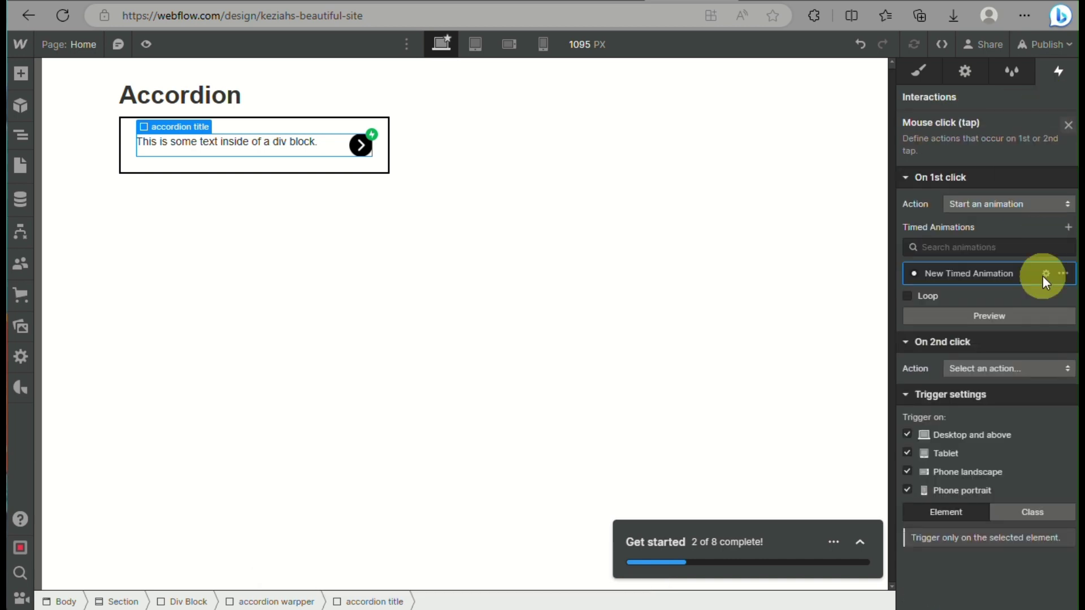
left_click(1062, 273)
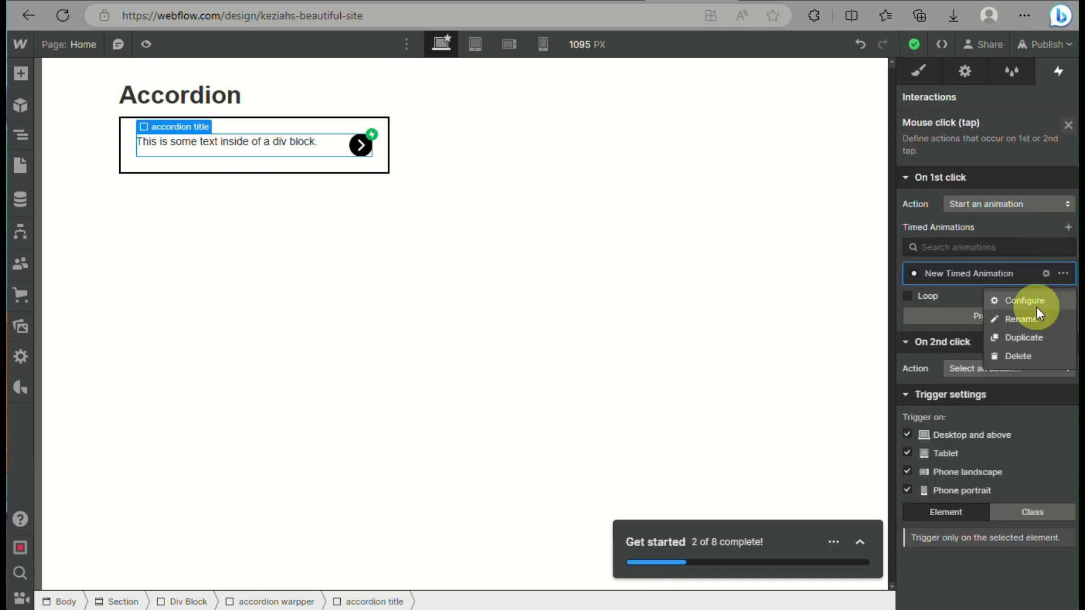
left_click(1022, 357)
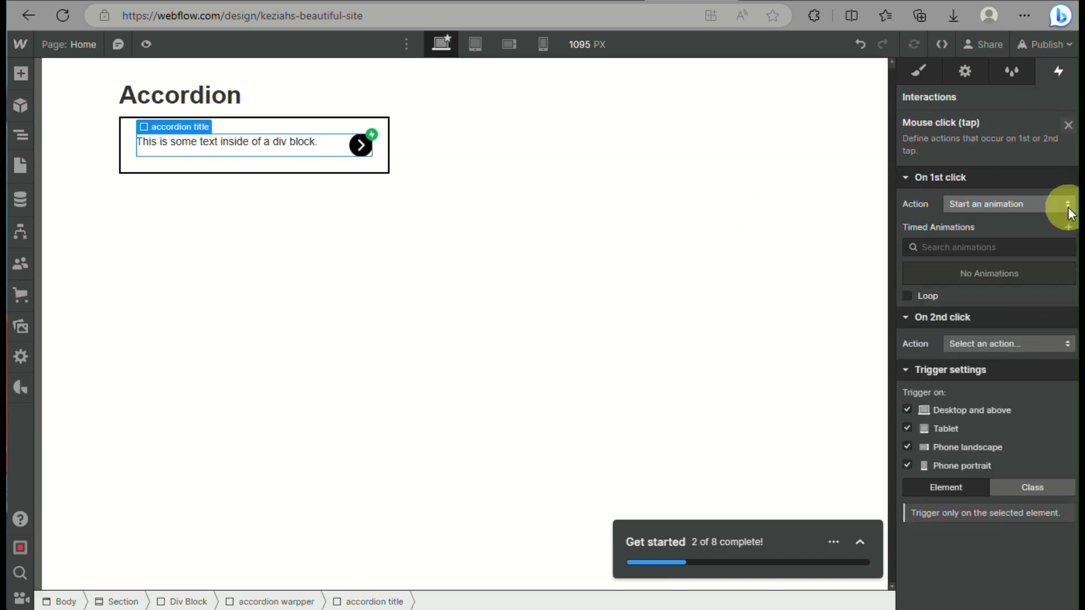
left_click(1068, 226)
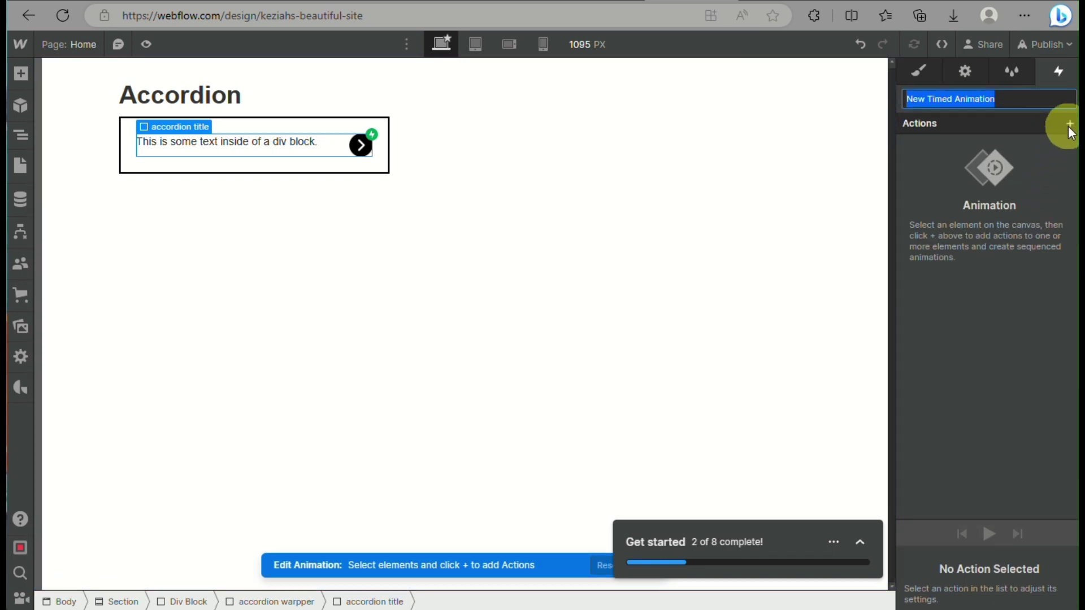
Step: Add a Hide/Show action showing accordion paragraph as Display block, and save the animation
left_click(1069, 123)
left_click(903, 149)
left_click(29, 137)
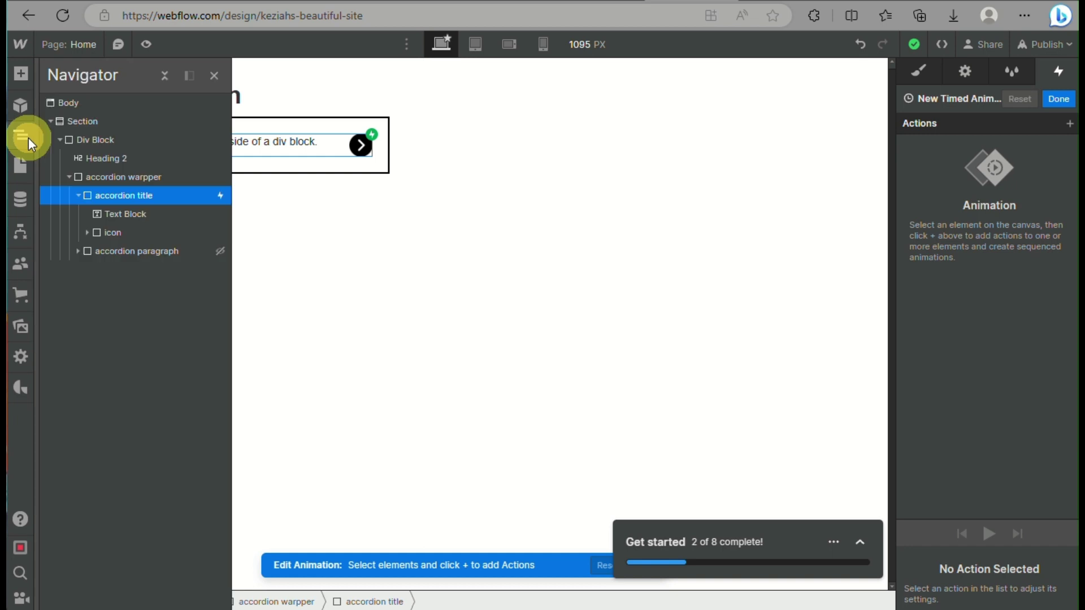
left_click(138, 251)
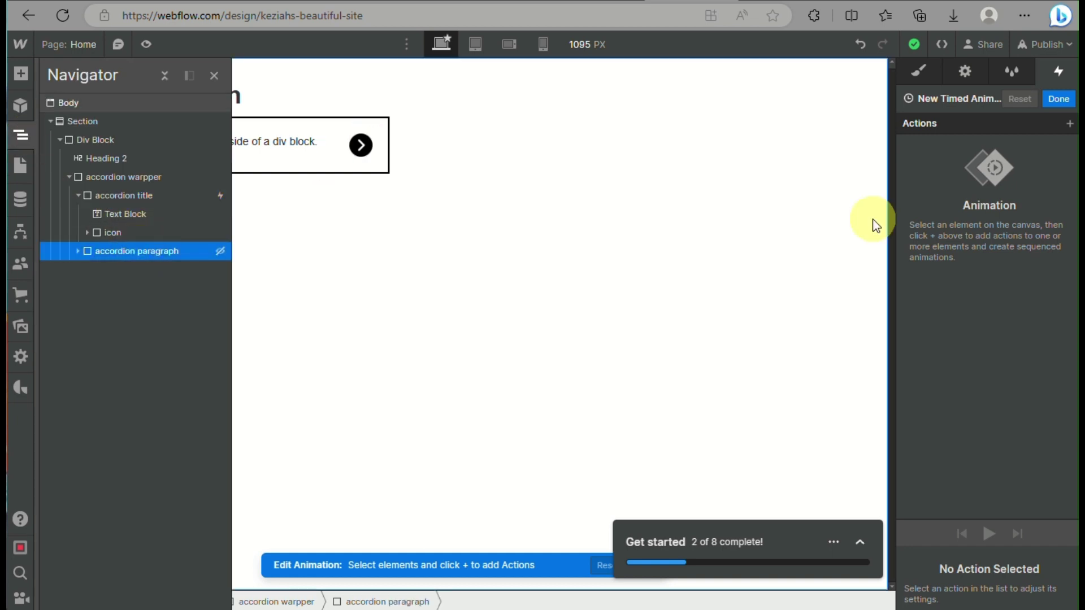
left_click(1068, 125)
left_click(984, 405)
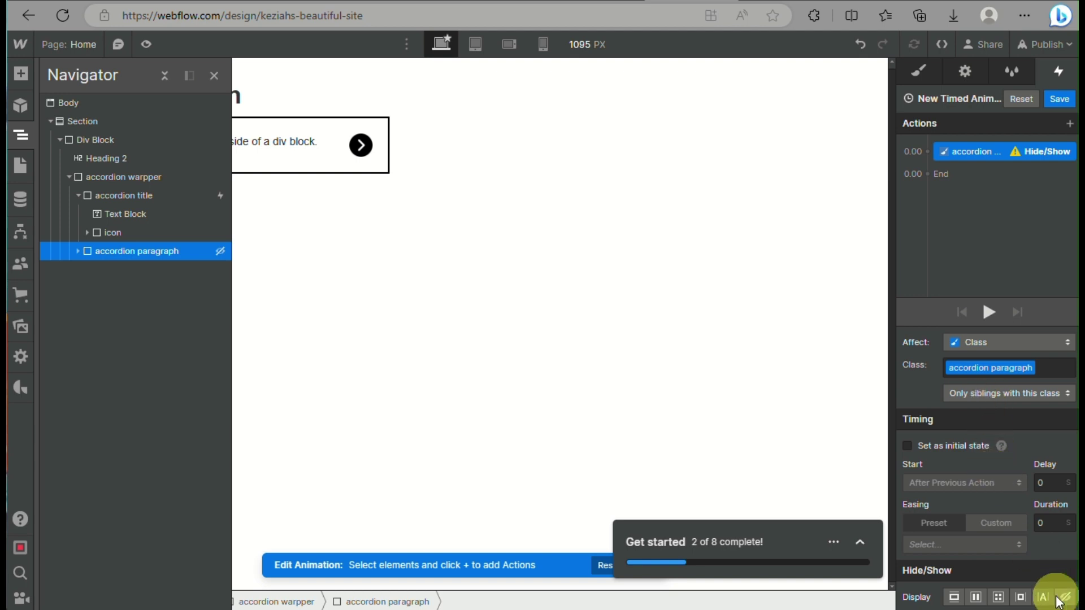
left_click(954, 597)
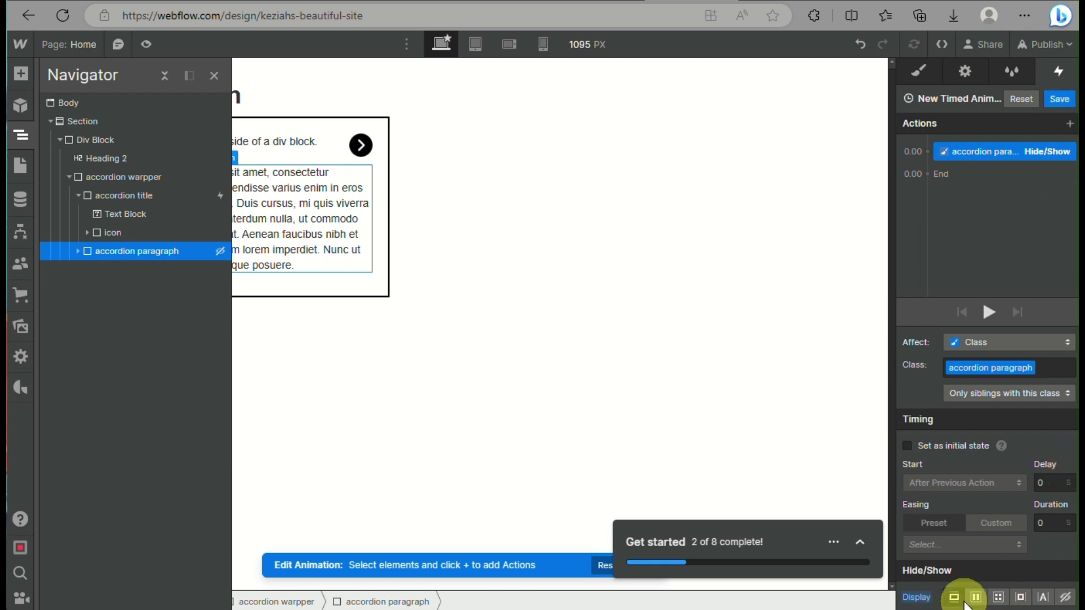
left_click(1058, 99)
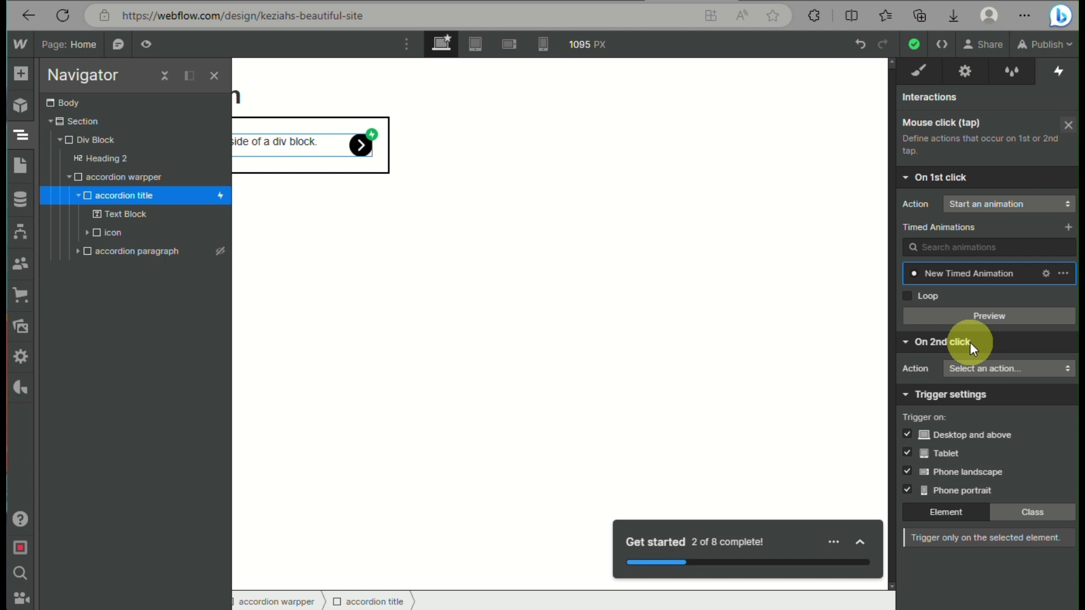
Step: Make the title's second click start a saved animation whose Hide/Show action hides the accordion paragraph
left_click(1026, 374)
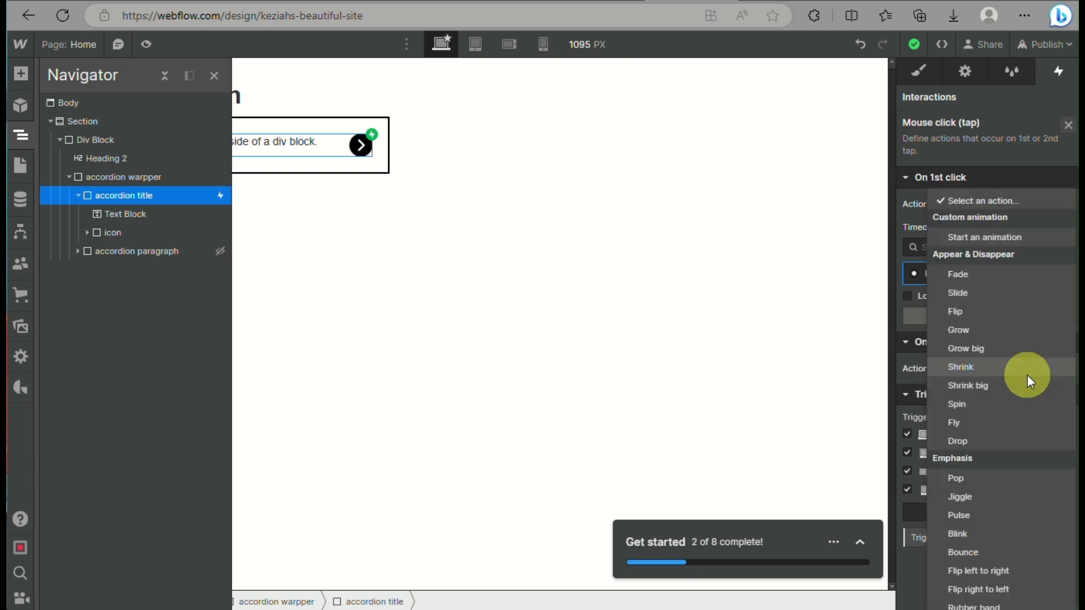
left_click(1018, 239)
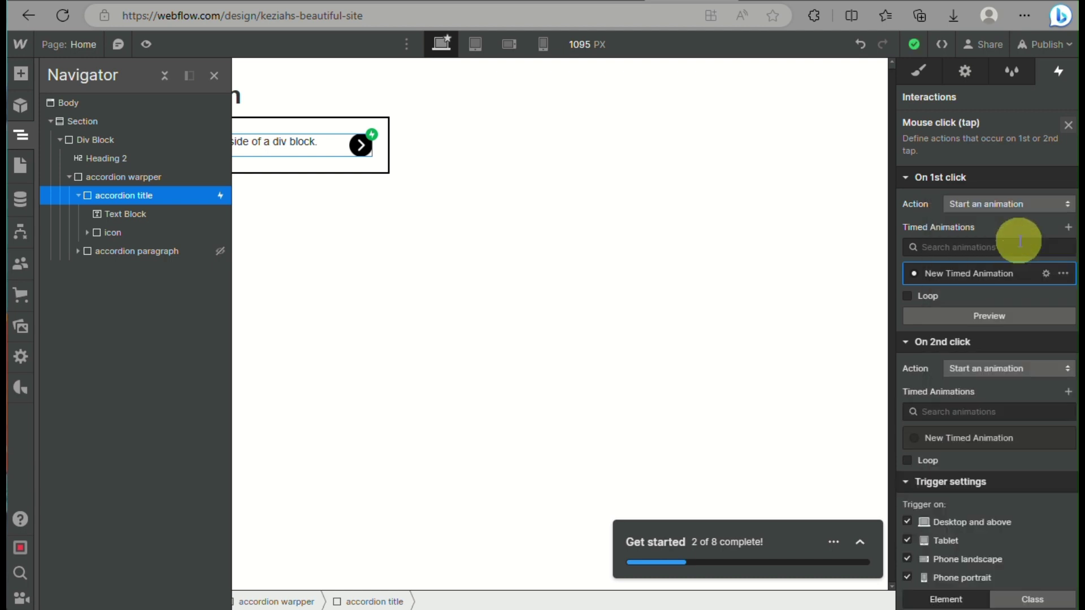
left_click(1070, 394)
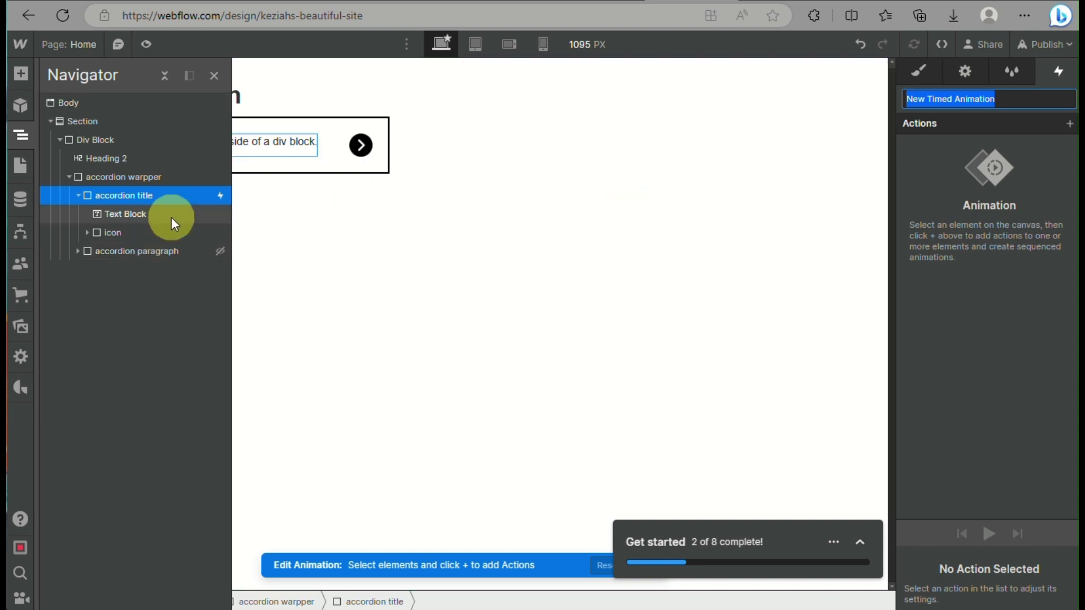
left_click(167, 251)
left_click(1069, 123)
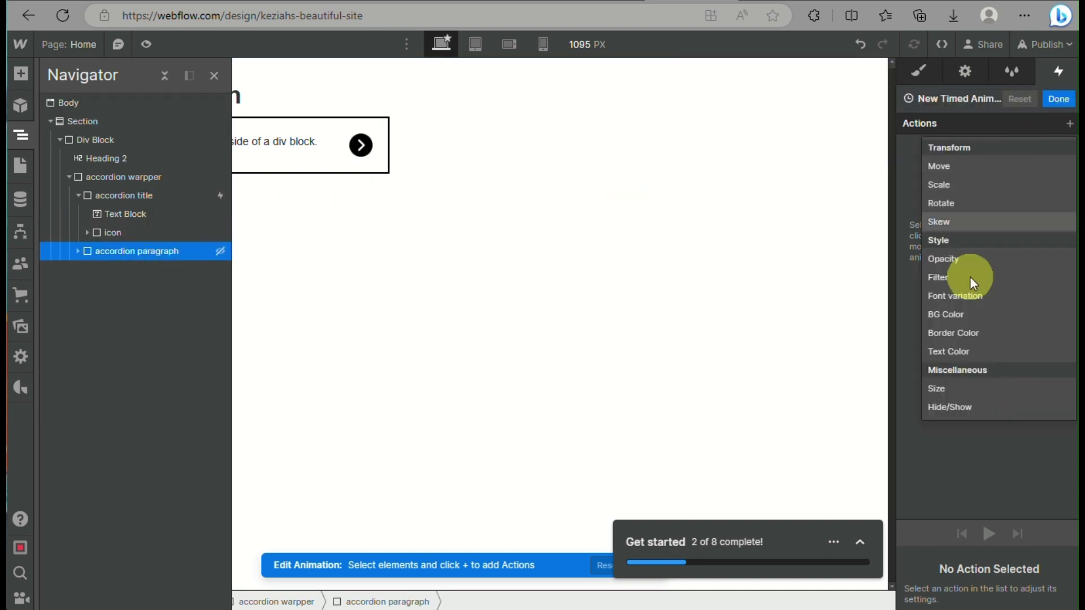
left_click(960, 407)
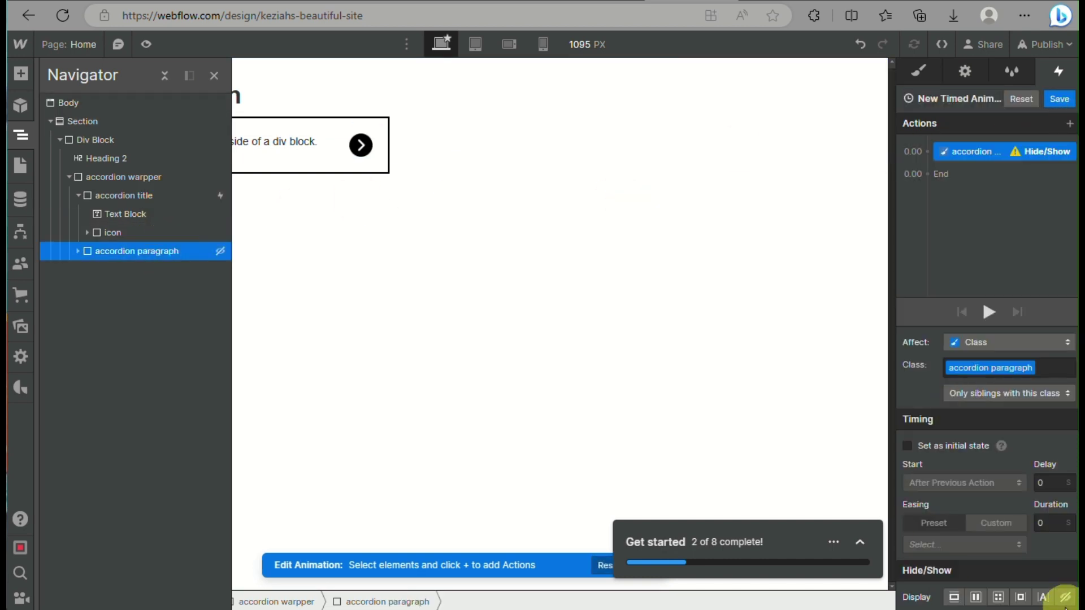
left_click(1060, 99)
left_click(507, 269)
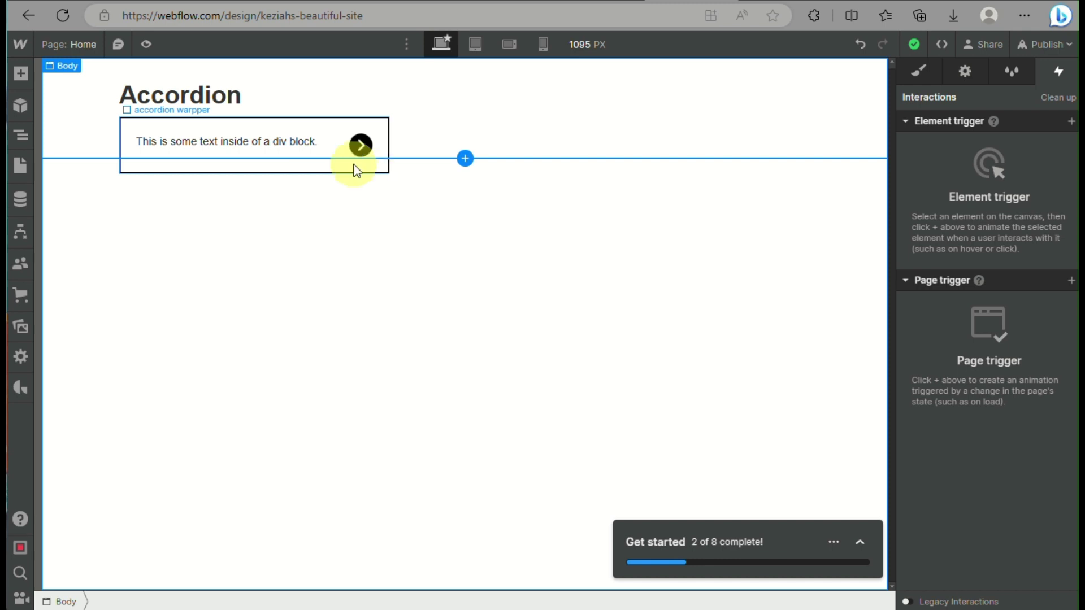
Step: Test in preview that the accordion title expands and collapses the paragraph on alternate clicks
left_click(339, 138)
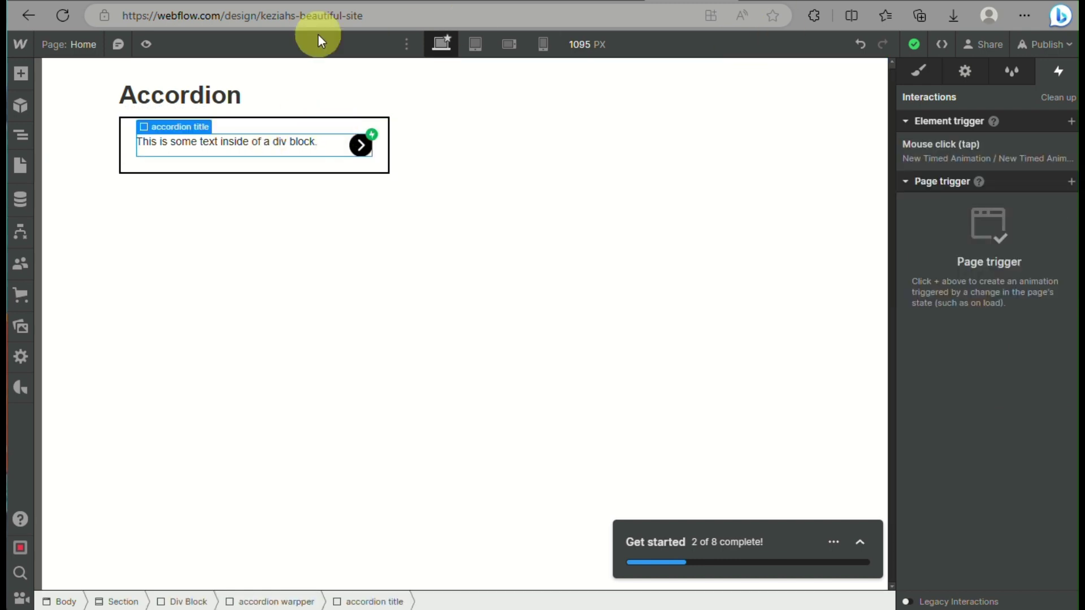
left_click(145, 44)
left_click(332, 146)
left_click(332, 146)
left_click(333, 146)
left_click(333, 146)
left_click(141, 48)
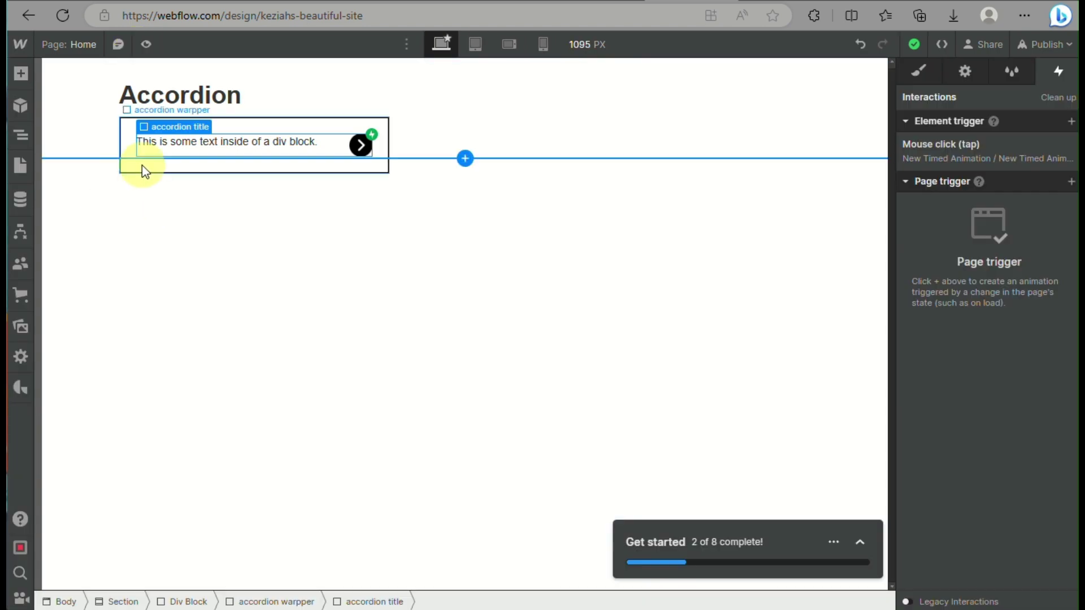
Step: Select the accordion warpper in the Navigator and duplicate it with Ctrl+D
left_click(20, 135)
left_click(138, 185)
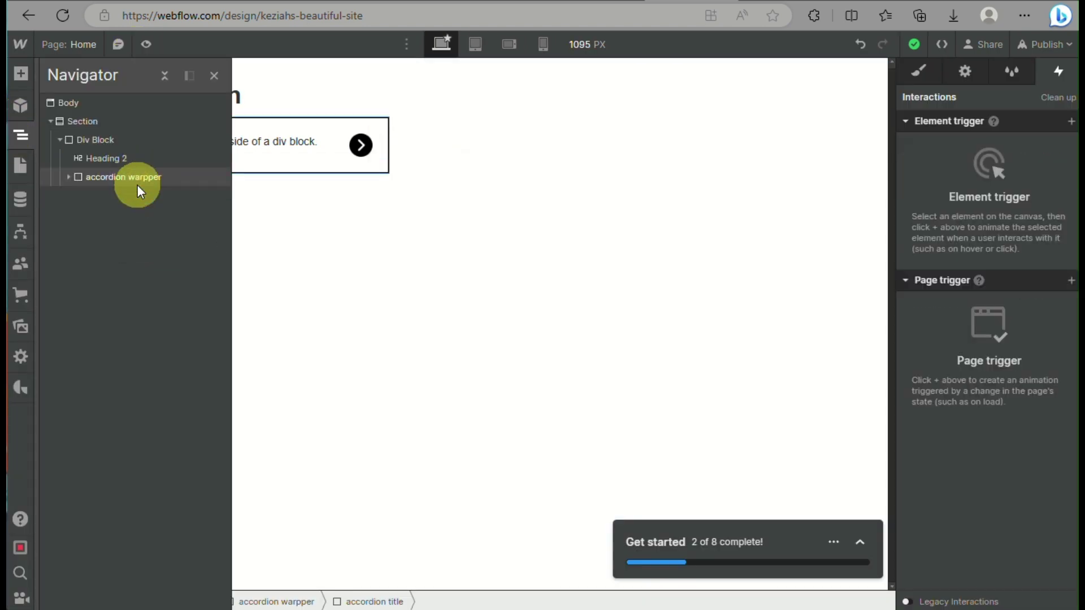
left_click(144, 184)
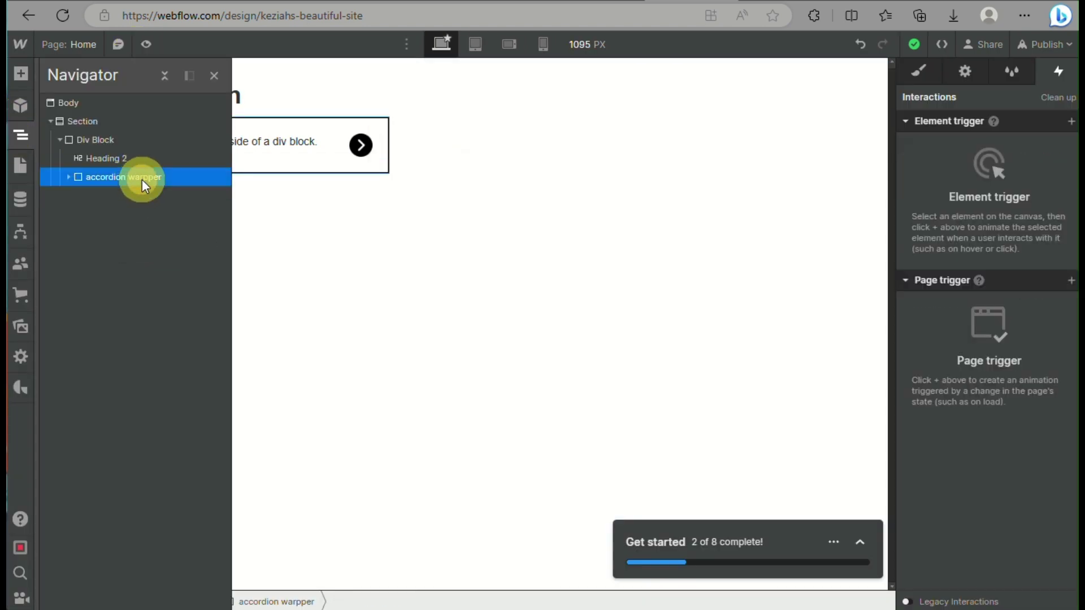
right_click(175, 176)
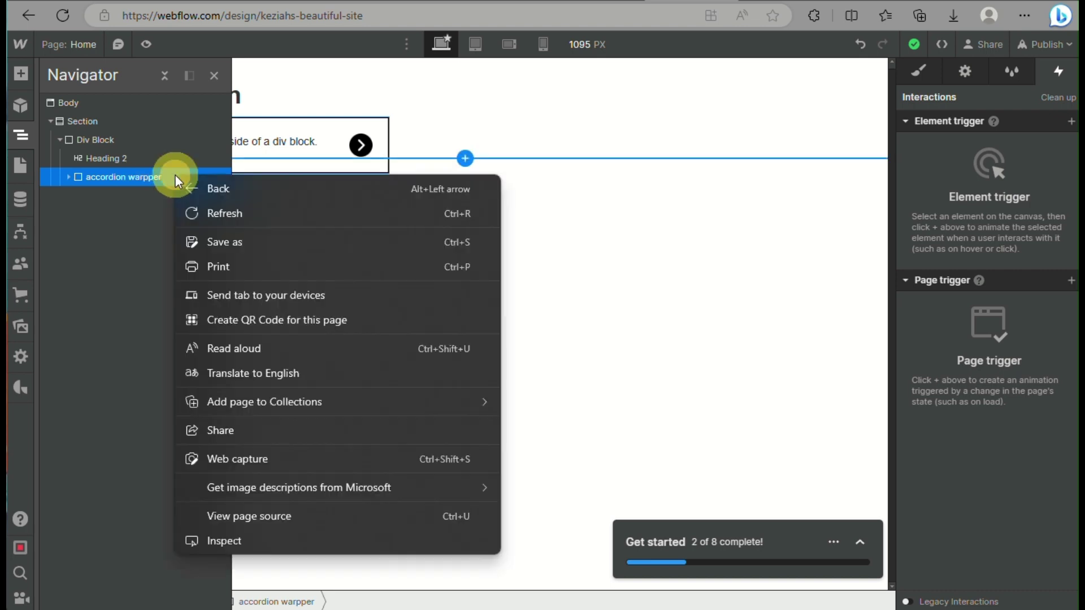
left_click(129, 179)
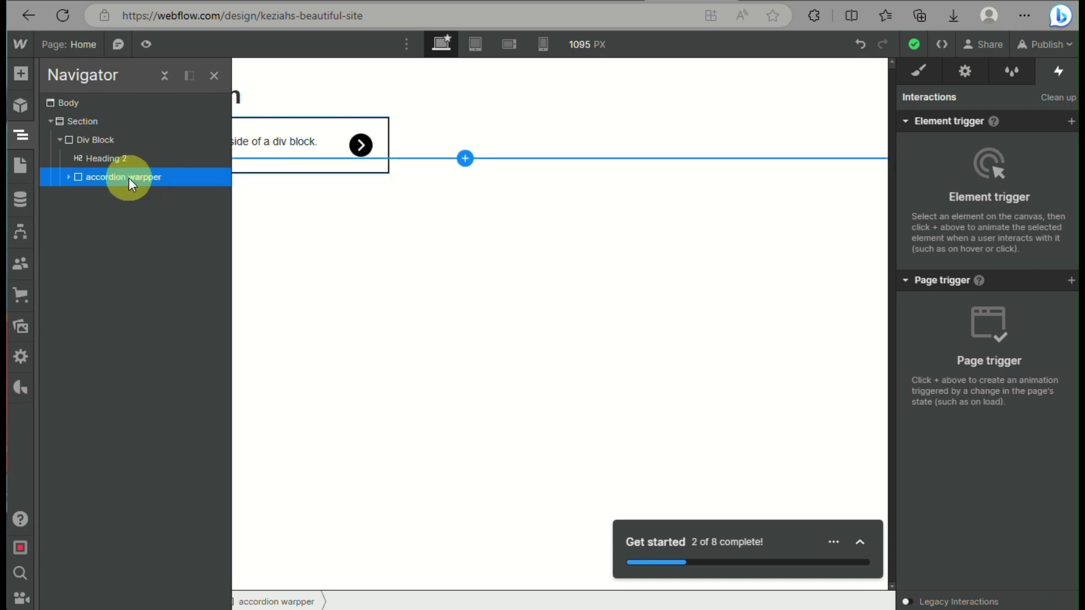
key("ctrl+d")
key("ctrl+d")
key("ctrl+d")
key("ctrl+d")
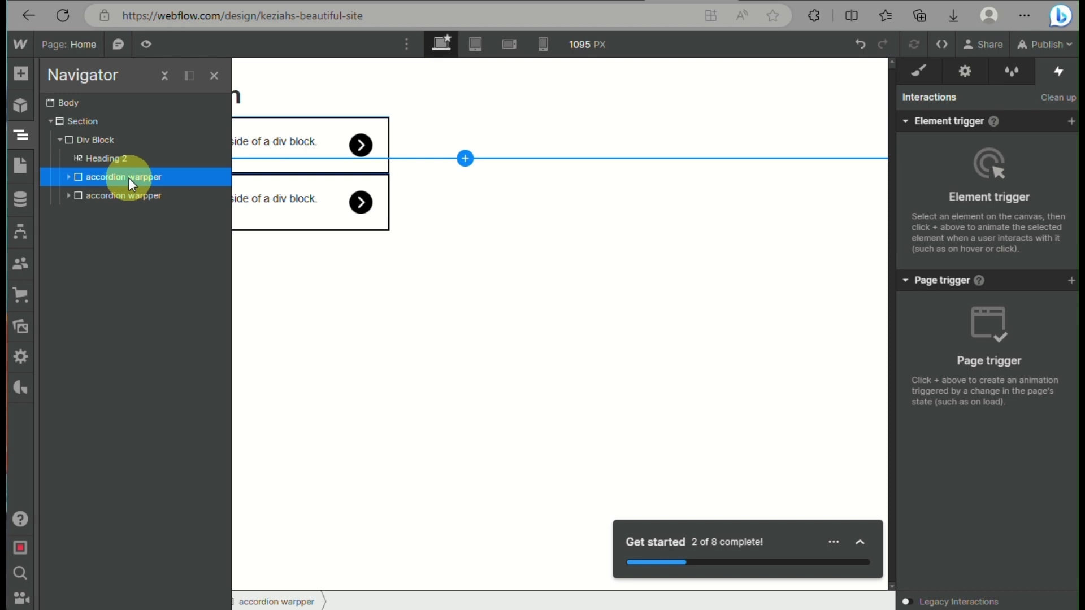
left_click(497, 240)
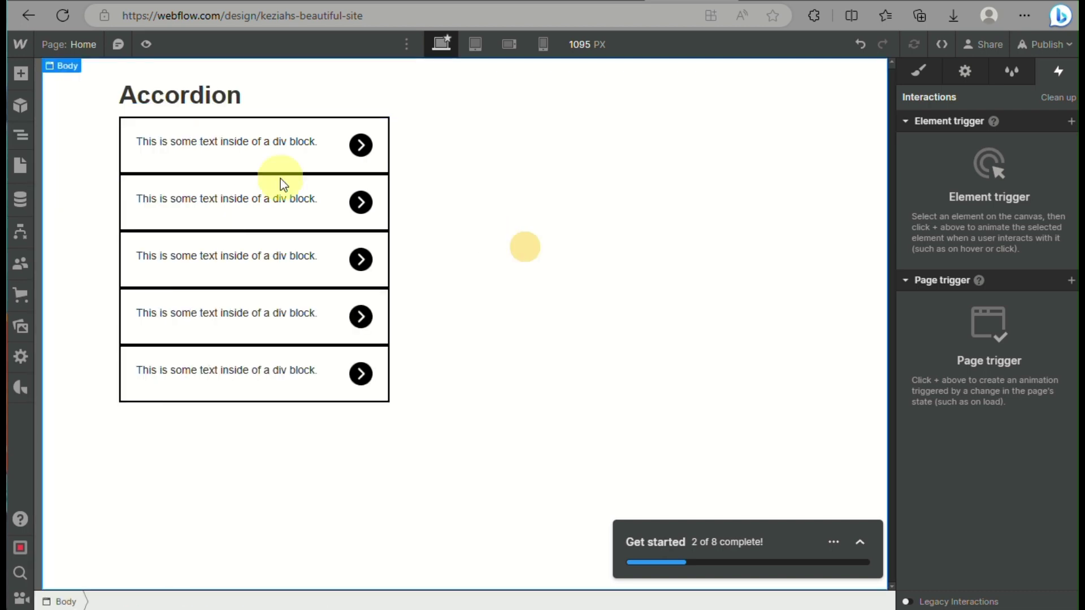
left_click(146, 44)
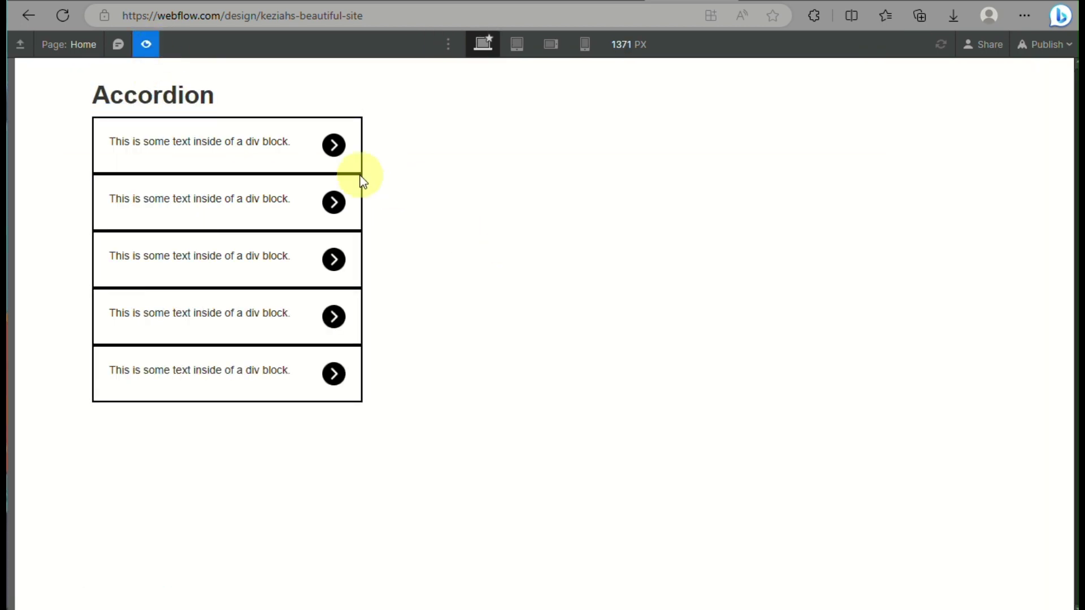
left_click(334, 202)
left_click(334, 382)
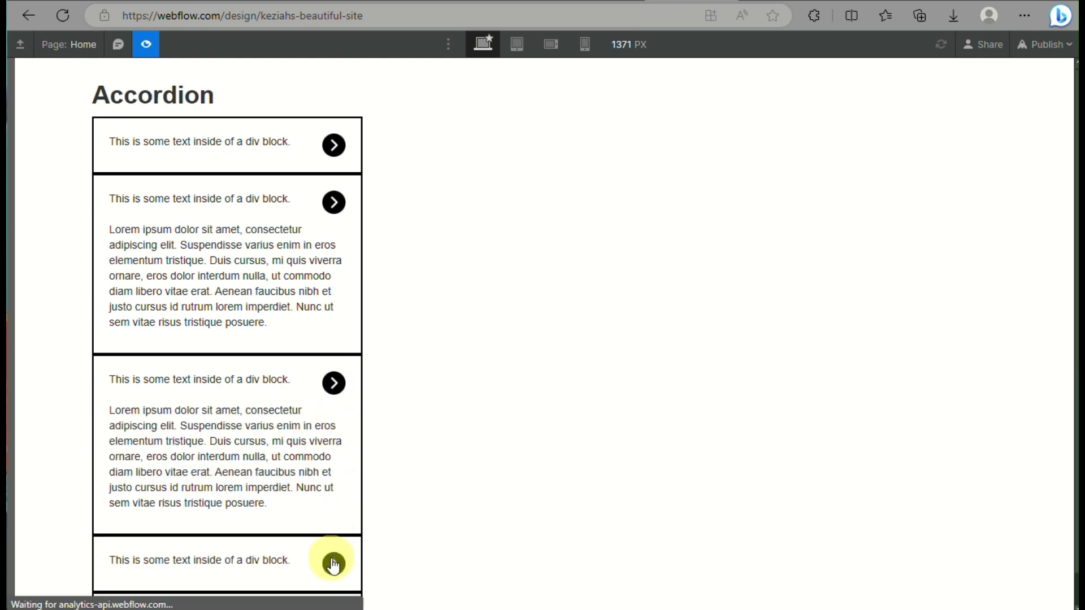
left_click(334, 380)
left_click(334, 204)
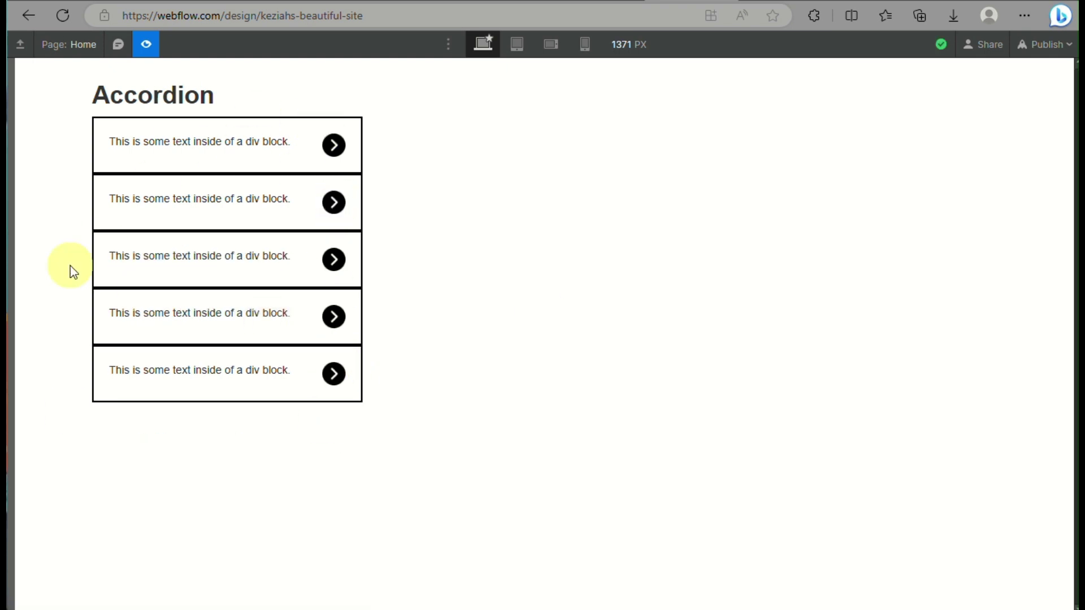
left_click(218, 148)
left_click(145, 45)
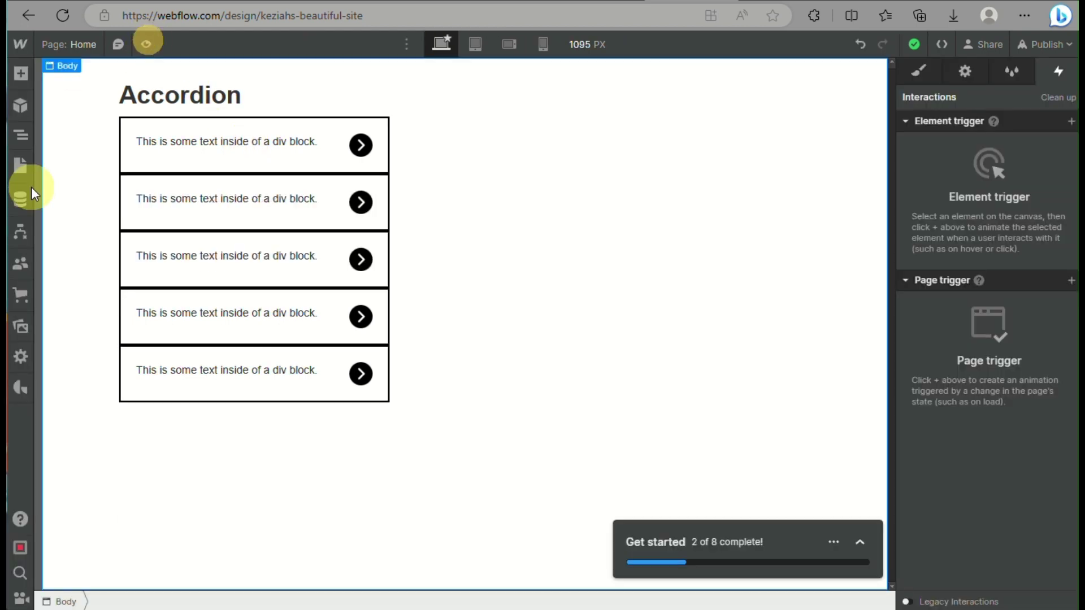
Step: Locate the first accordion item's title text and begin typing 'samp' into it
left_click(26, 141)
left_click(78, 176)
left_click(69, 177)
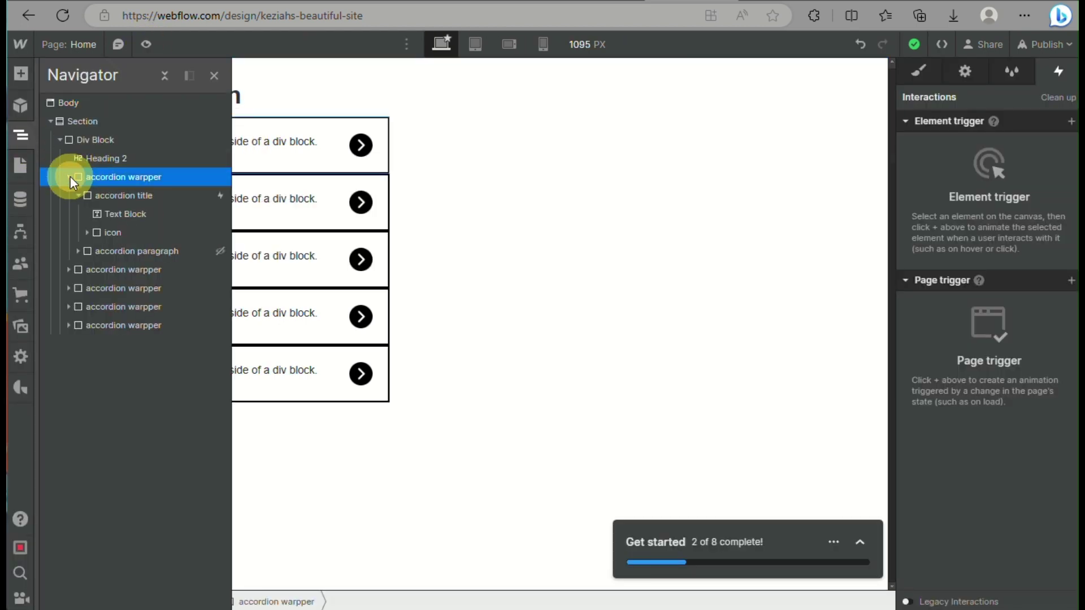
left_click(279, 142)
double_click(280, 140)
type("sample")
left_click(477, 113)
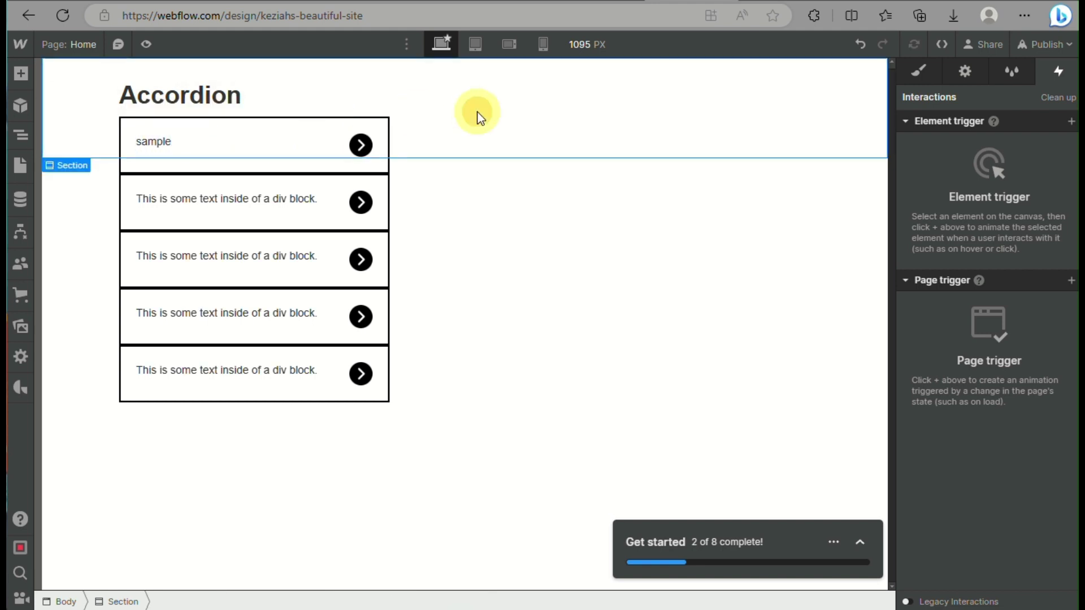
Step: Replace the entire first title sentence with 'sample'
left_click(20, 135)
left_click(117, 249)
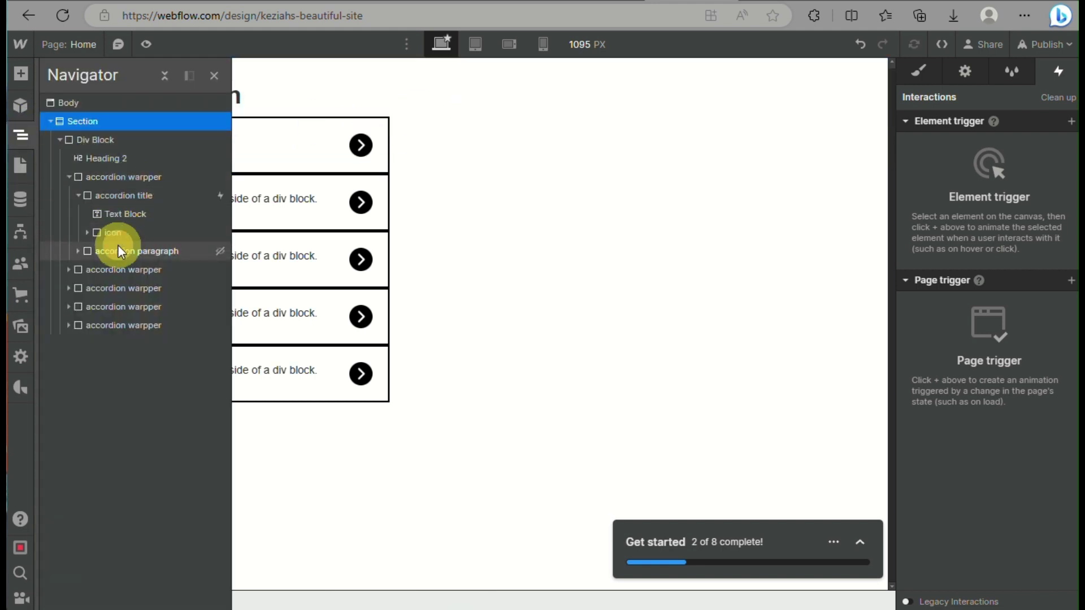
left_click(481, 166)
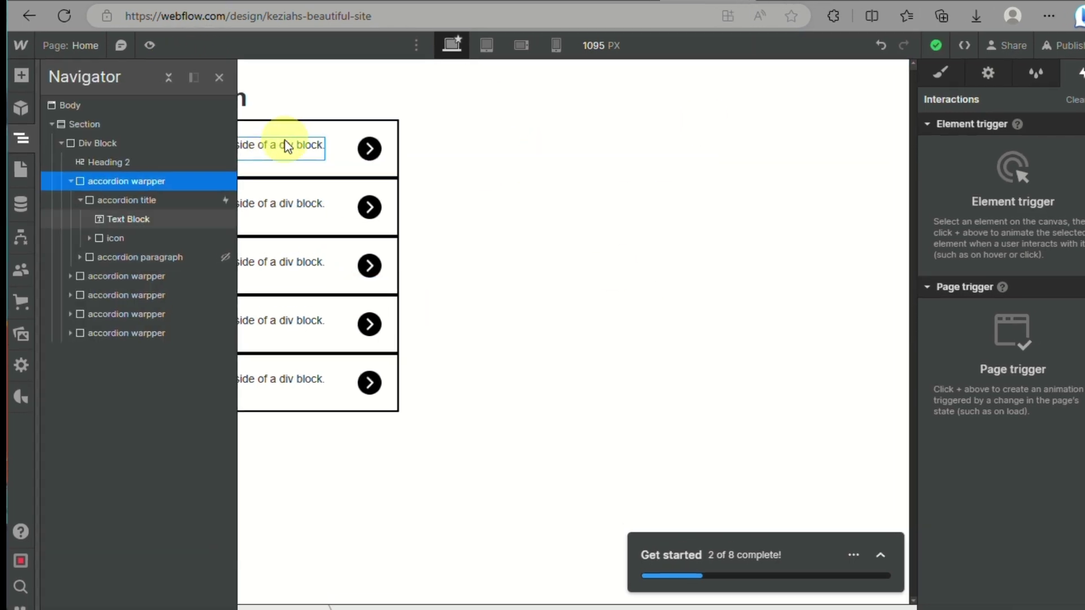
double_click(281, 140)
key("ctrl+a")
type("sample")
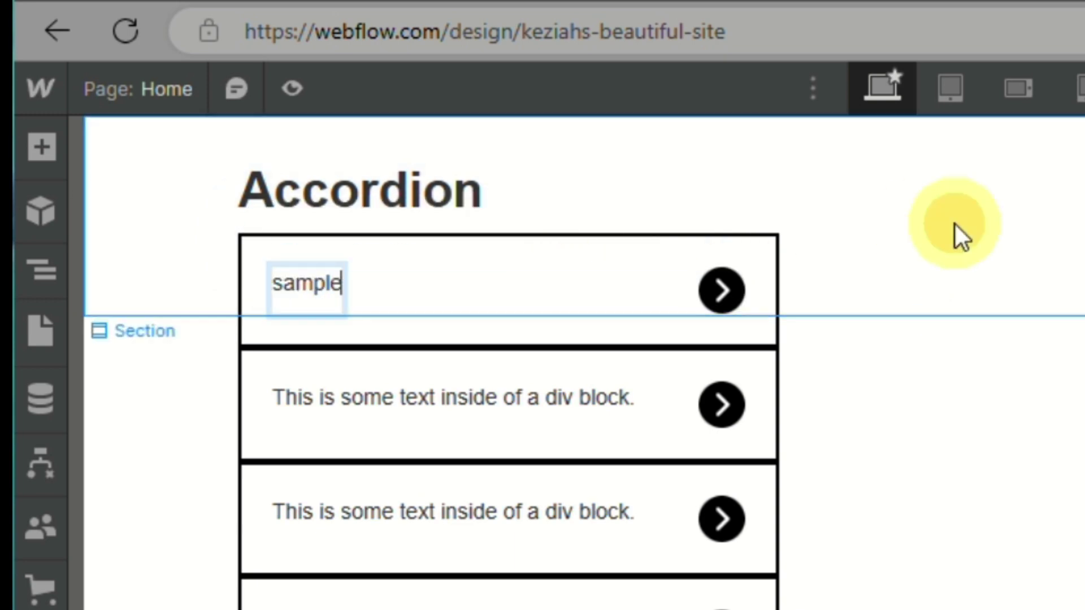
left_click(955, 235)
left_click(58, 262)
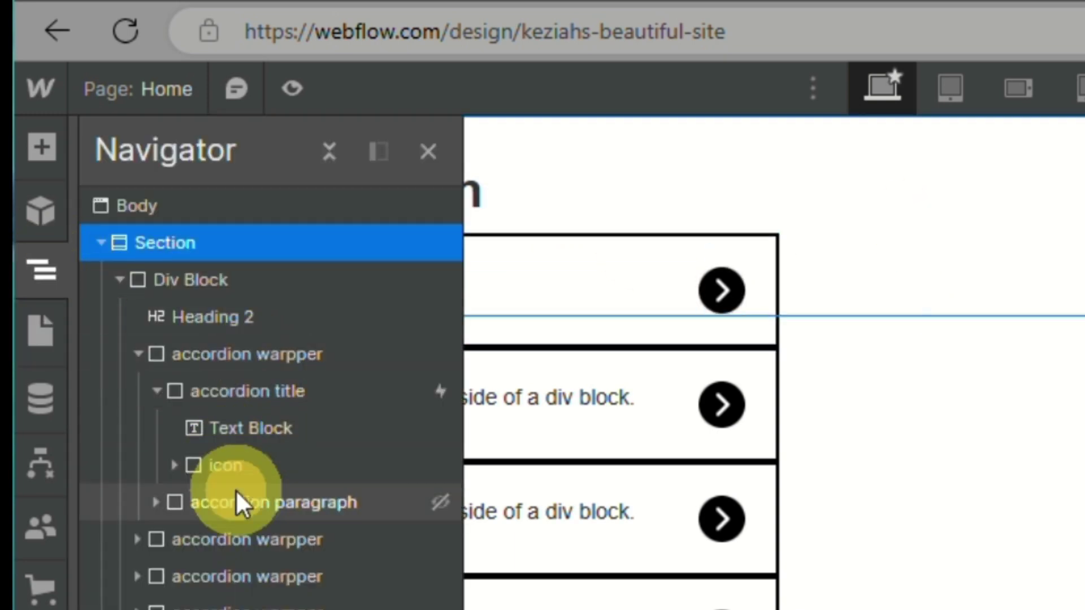